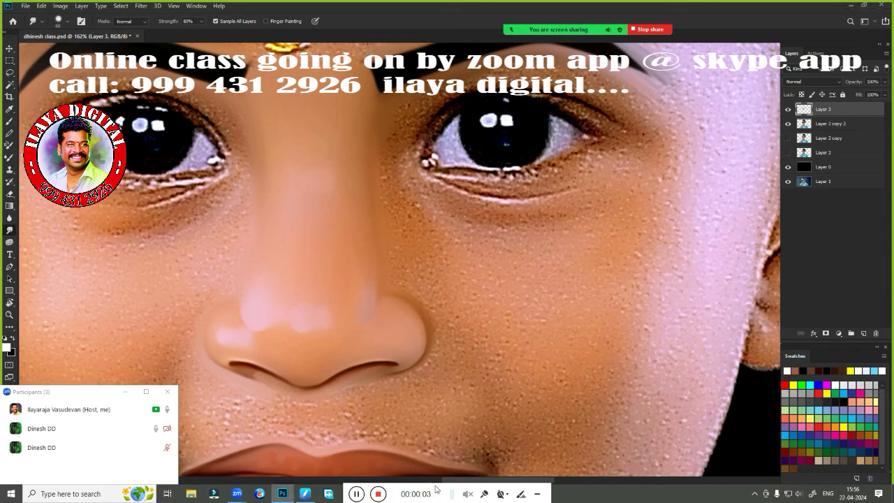
# - Try the 1487 brush preset for the Smudge tool, settle on the other textured preset, and pan to the eyebrows
pyautogui.moveTo(457, 498); pyautogui.dragTo(622, 494)
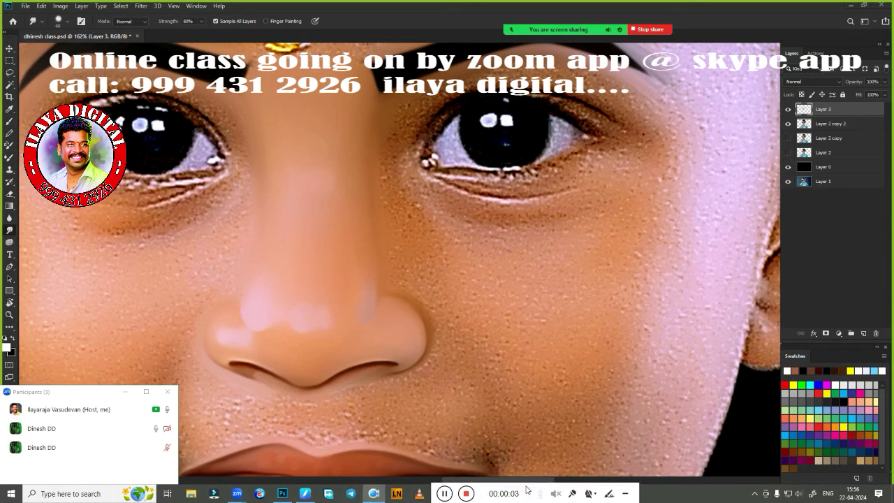
pyautogui.click(450, 292)
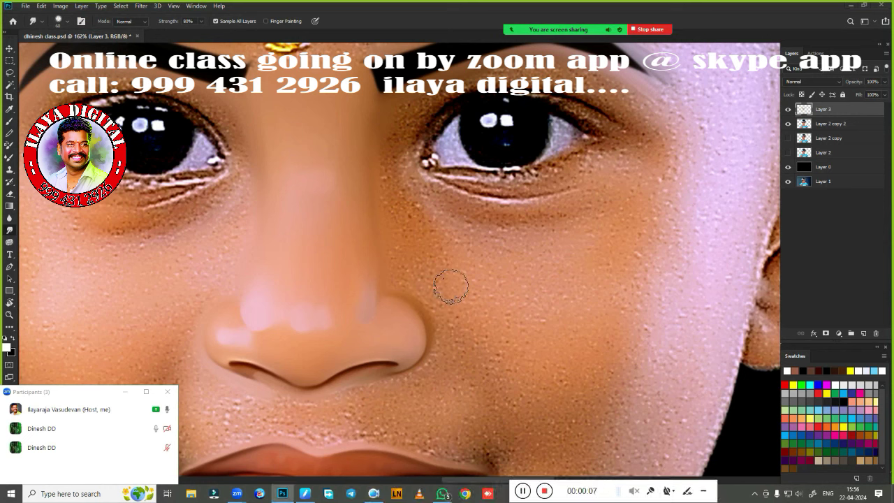
pyautogui.rightClick(450, 286)
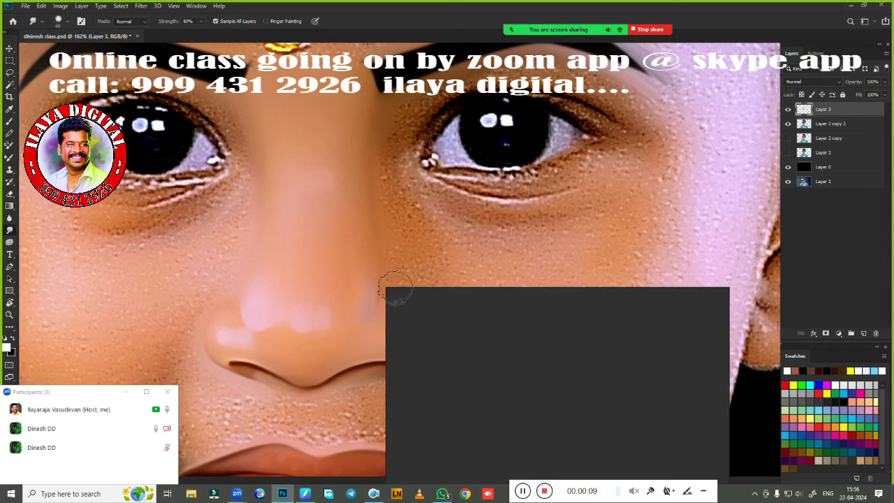
pyautogui.rightClick(249, 112)
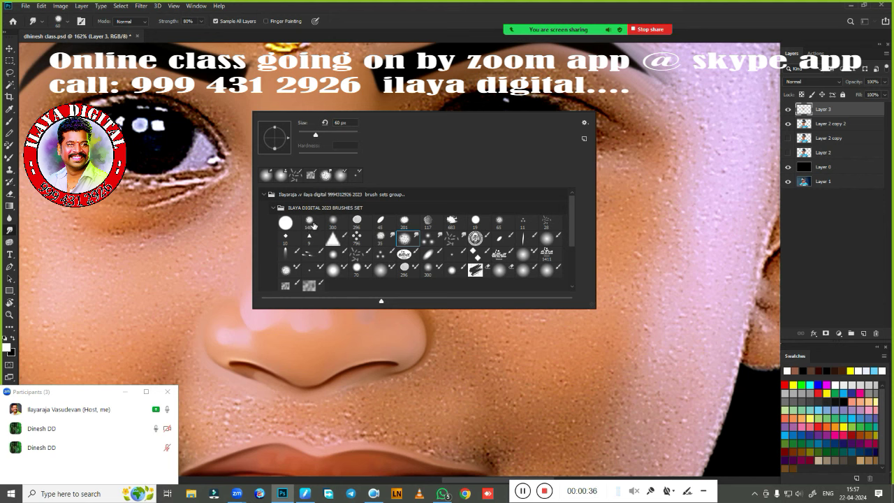
pyautogui.click(312, 223)
pyautogui.click(406, 239)
pyautogui.click(308, 221)
pyautogui.click(404, 238)
pyautogui.click(426, 23)
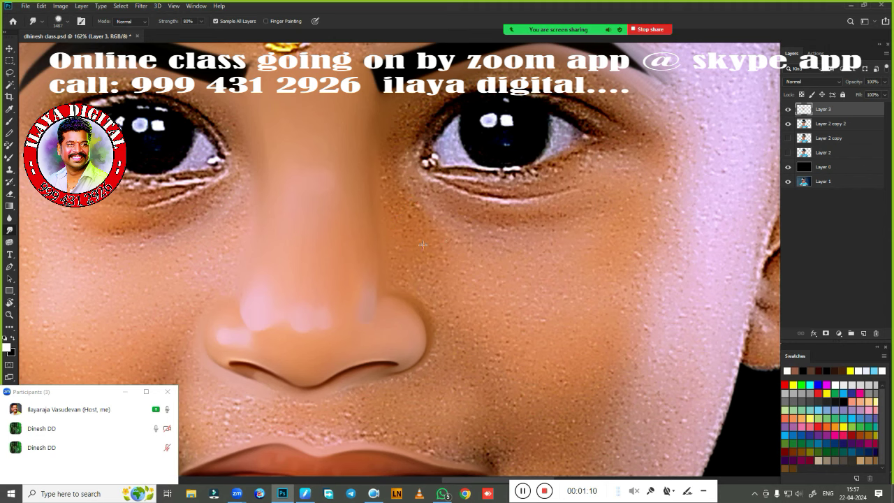
pyautogui.moveTo(473, 246); pyautogui.dragTo(460, 277)
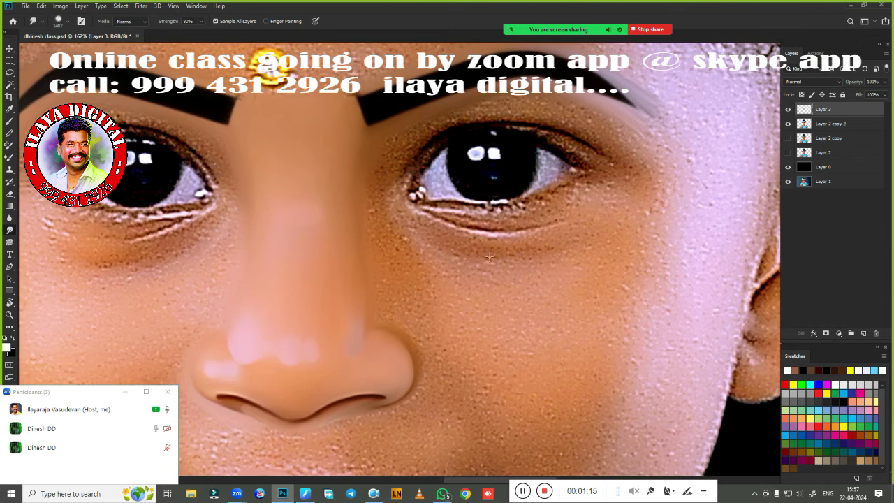
# - Switch to the Pen tool and frame the nose and mouth
pyautogui.press('p')
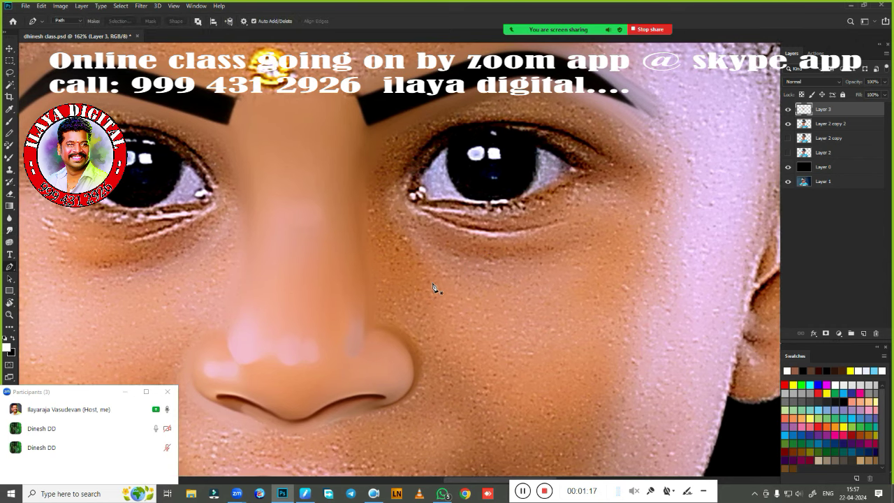
pyautogui.keyDown('alt'); pyautogui.click(424, 279); pyautogui.keyUp('alt')
pyautogui.scroll(-2, 424, 280)
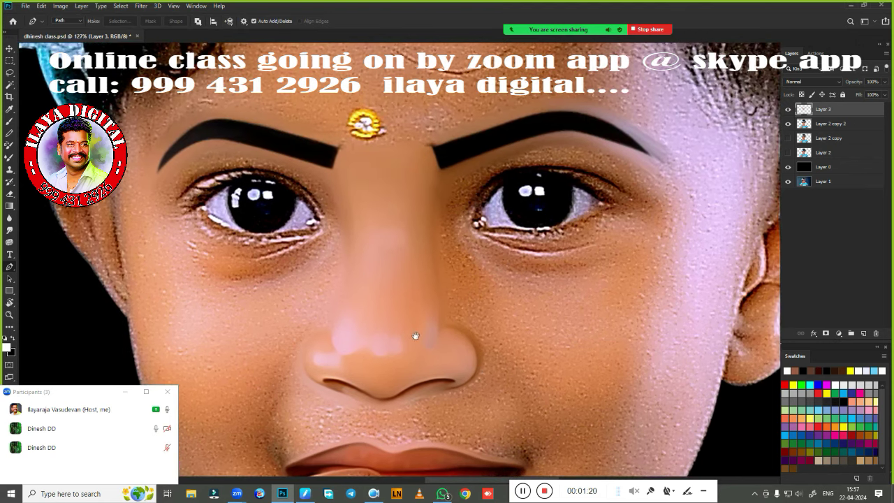
pyautogui.moveTo(413, 270); pyautogui.dragTo(409, 256)
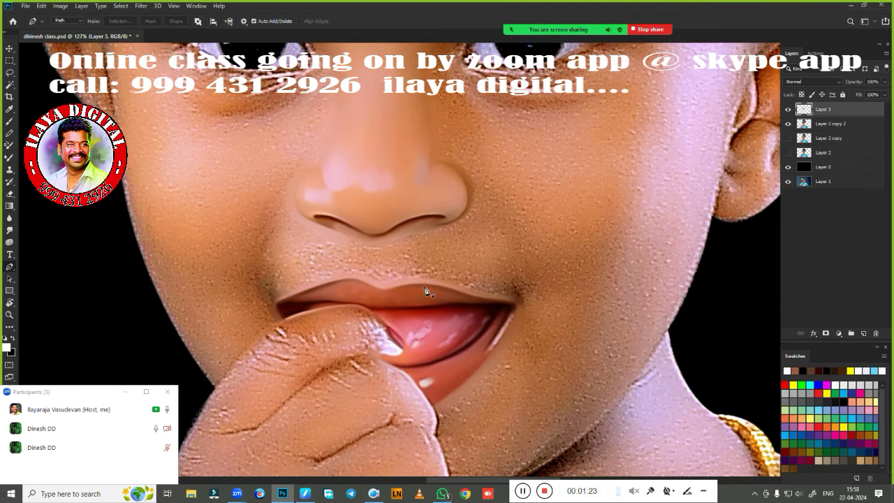
pyautogui.moveTo(433, 326); pyautogui.dragTo(452, 351)
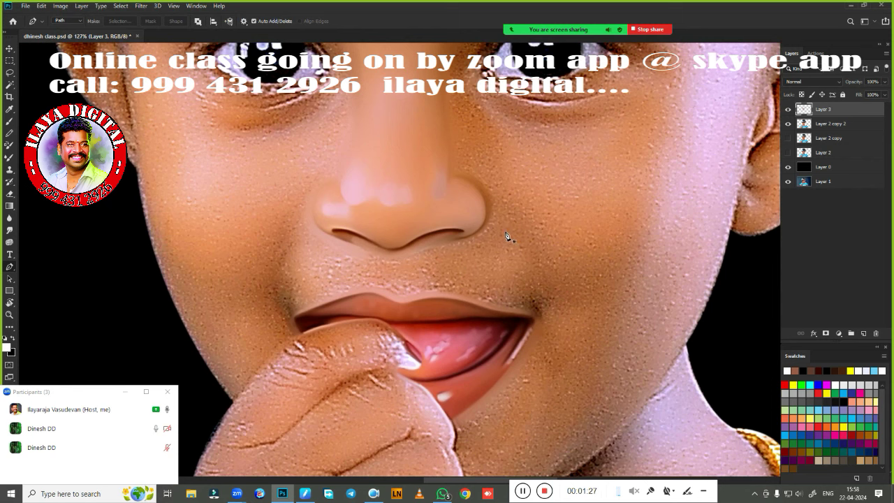
# - Place the first path anchor beside the nose and hide Layer 3 to reveal the original skin
pyautogui.scroll(-2, 368, 257)
pyautogui.scroll(-3, 377, 260)
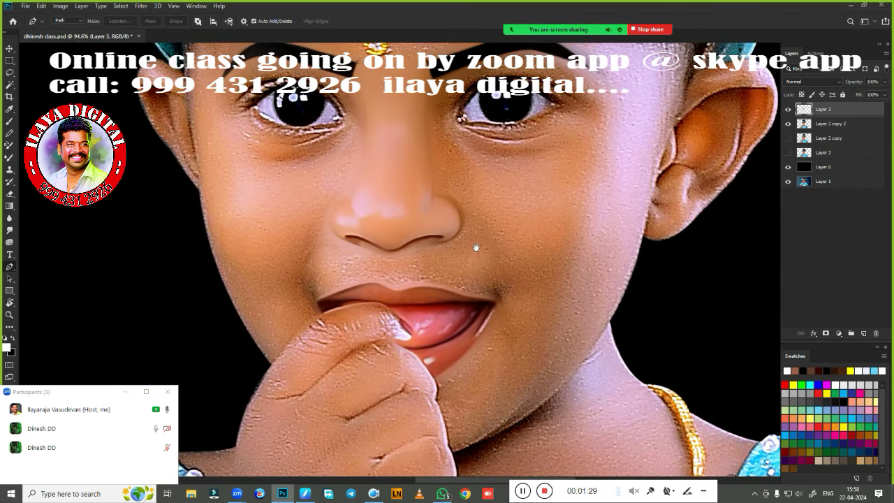
pyautogui.scroll(3, 468, 248)
pyautogui.scroll(2, 451, 260)
pyautogui.scroll(2, 473, 247)
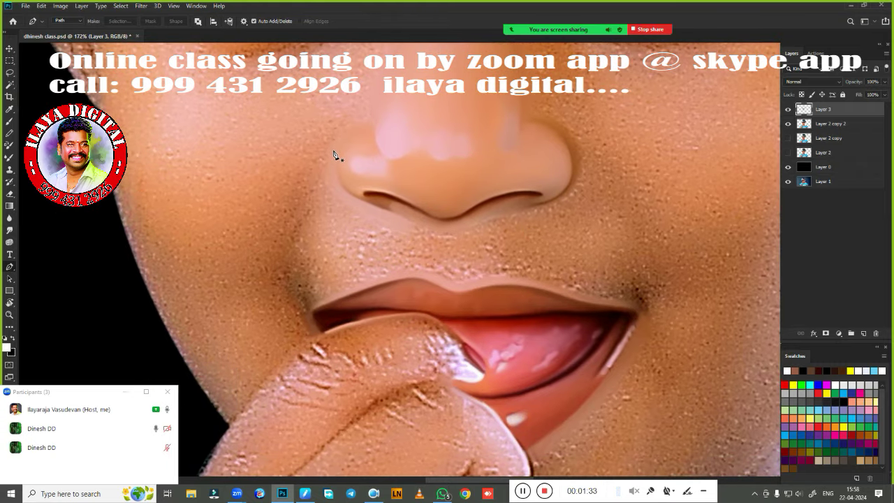
pyautogui.click(332, 150)
pyautogui.click(788, 110)
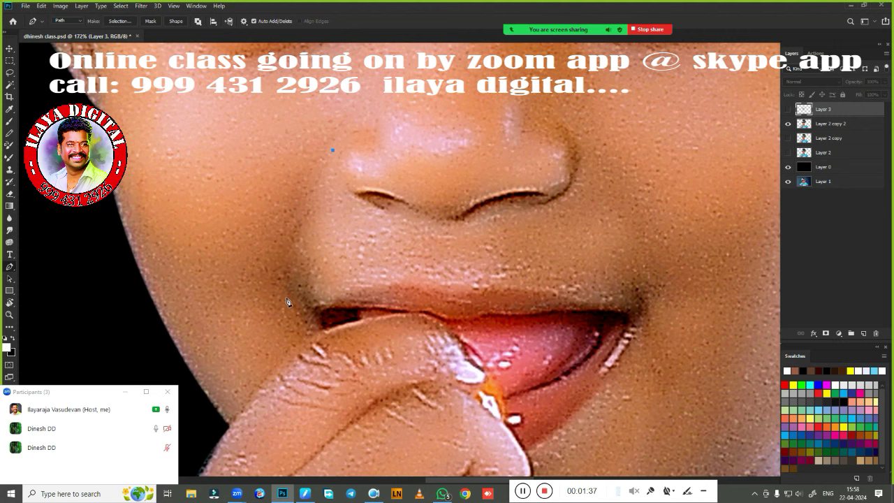
# - Trace a closed curved path around the left cheek and jaw, then load it as a selection
pyautogui.moveTo(285, 298); pyautogui.dragTo(307, 324)
pyautogui.scroll(-1, 268, 385)
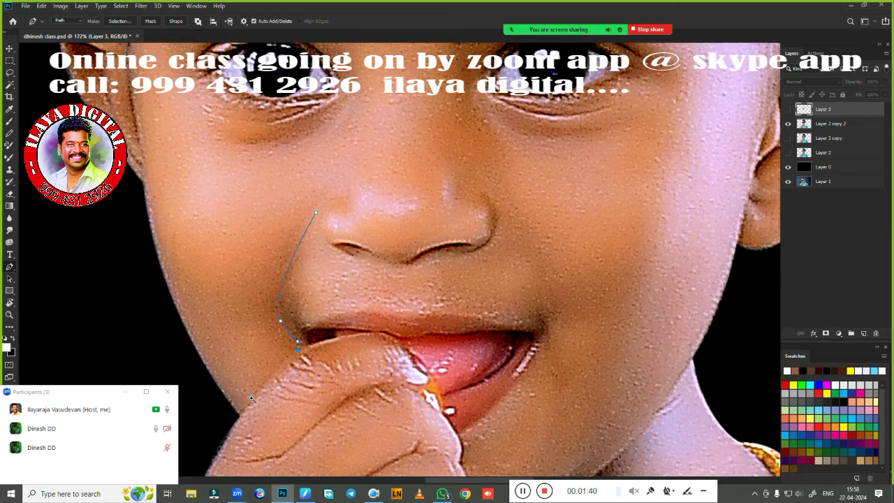
pyautogui.scroll(-1, 269, 385)
pyautogui.click(182, 378)
pyautogui.click(123, 292)
pyautogui.click(98, 261)
pyautogui.moveTo(102, 229); pyautogui.dragTo(107, 223)
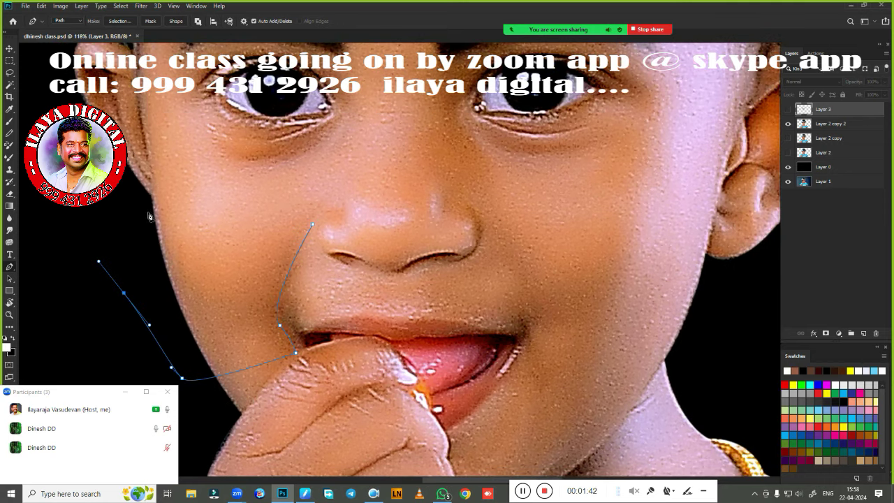
pyautogui.moveTo(232, 180); pyautogui.dragTo(279, 186)
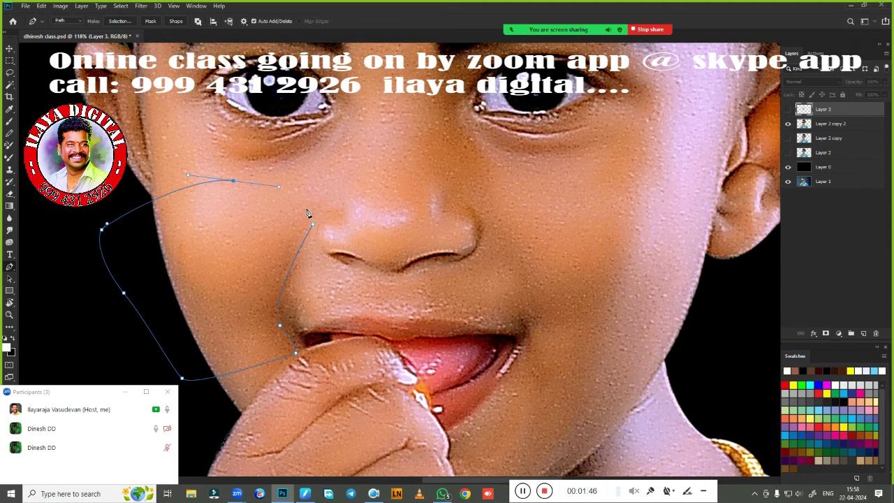
pyautogui.click(313, 224)
pyautogui.hotkey('ctrl', 'Return')
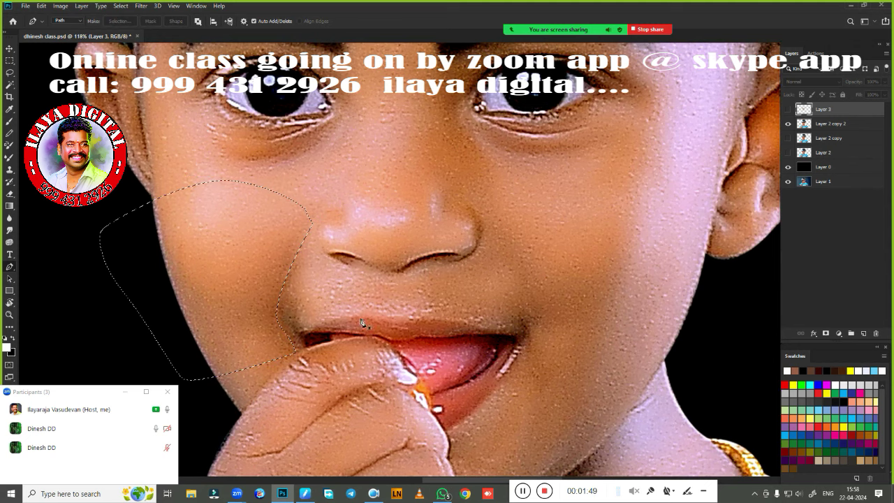
pyautogui.scroll(3, 361, 298)
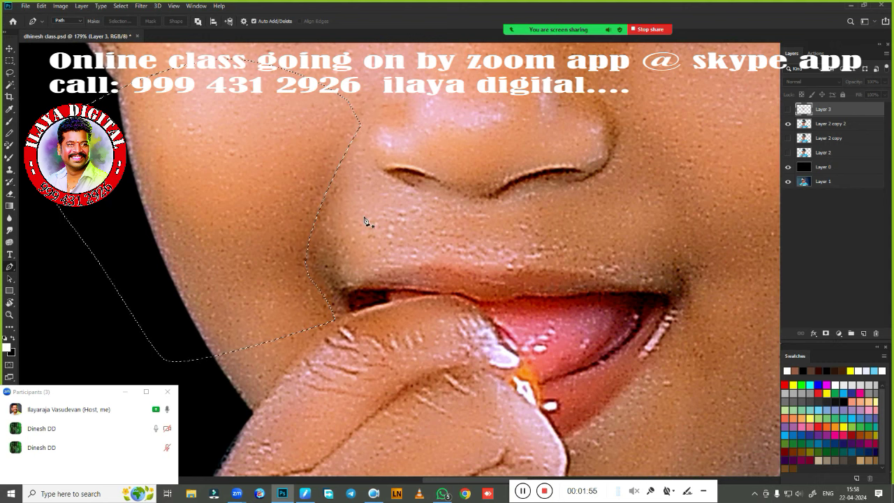
# - Feather the cheek selection by 1.2 px and show Layer 3 again
pyautogui.hotkey('shift', 'F6')
pyautogui.write('1.2')
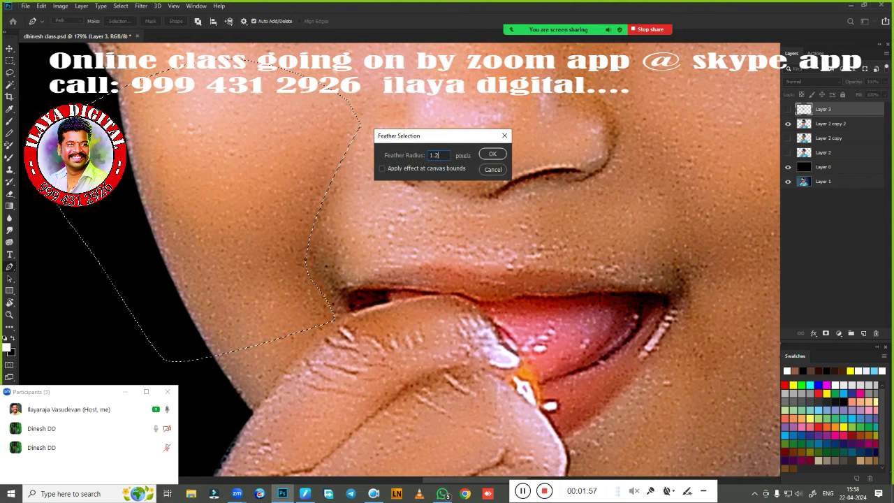
pyautogui.press('Return')
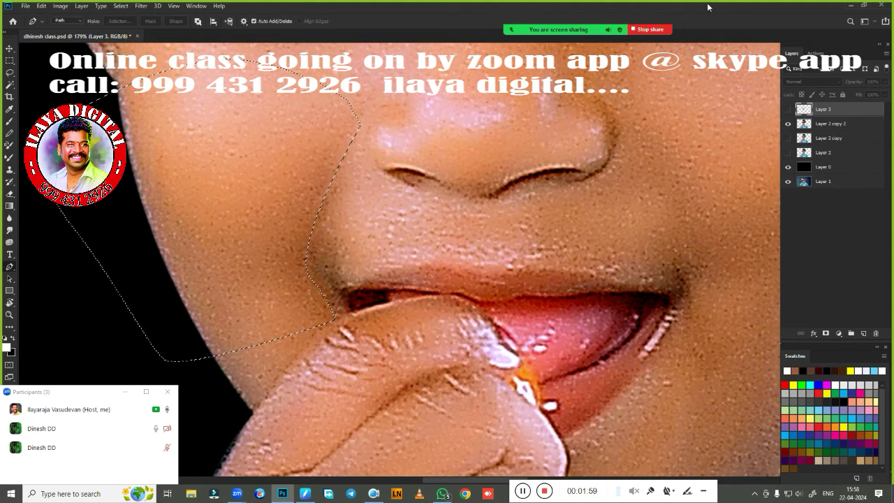
pyautogui.click(788, 109)
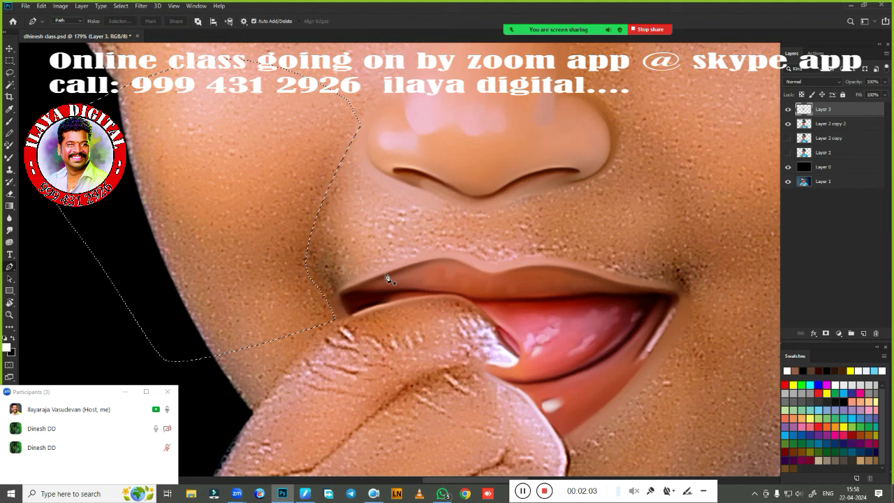
# - Set the Mixer Brush to a soft blending preset
pyautogui.press('b')
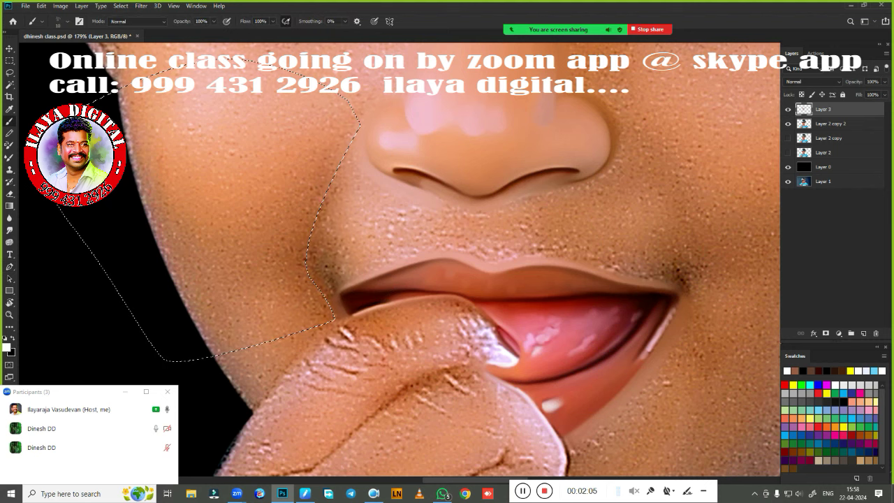
pyautogui.rightClick(406, 204)
pyautogui.click(675, 347)
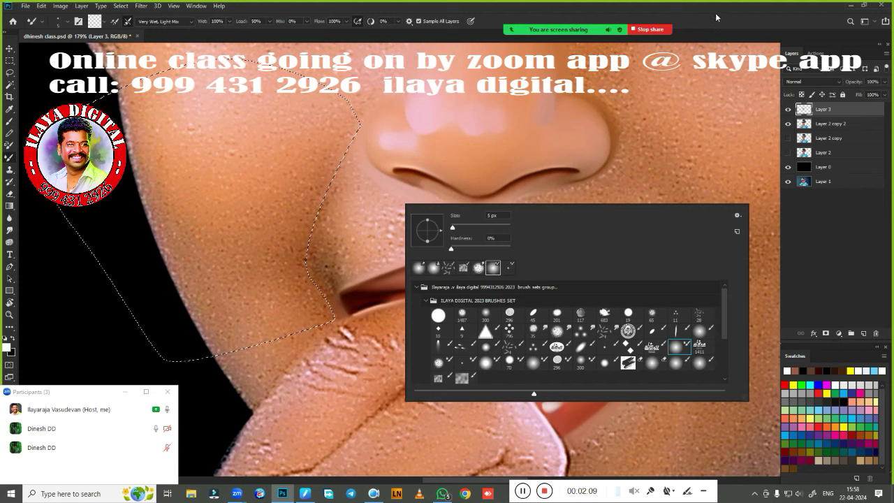
pyautogui.press('Return')
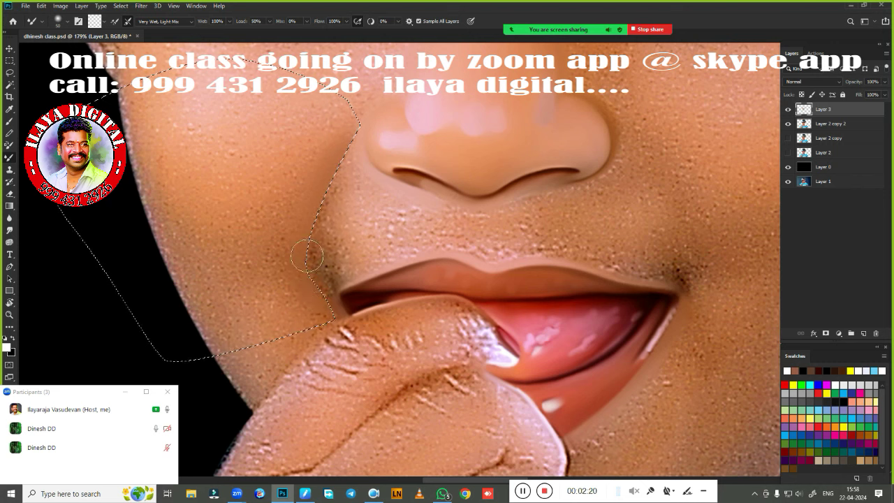
# - Switch to the Smudge tool with the 1487 brush preset at about 100 px
pyautogui.press('r')
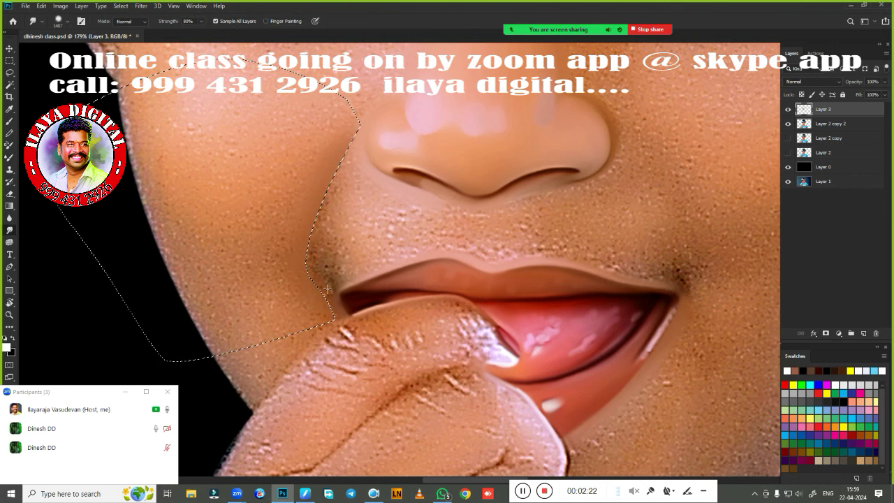
pyautogui.press('[')
pyautogui.press('[')
pyautogui.rightClick(296, 202)
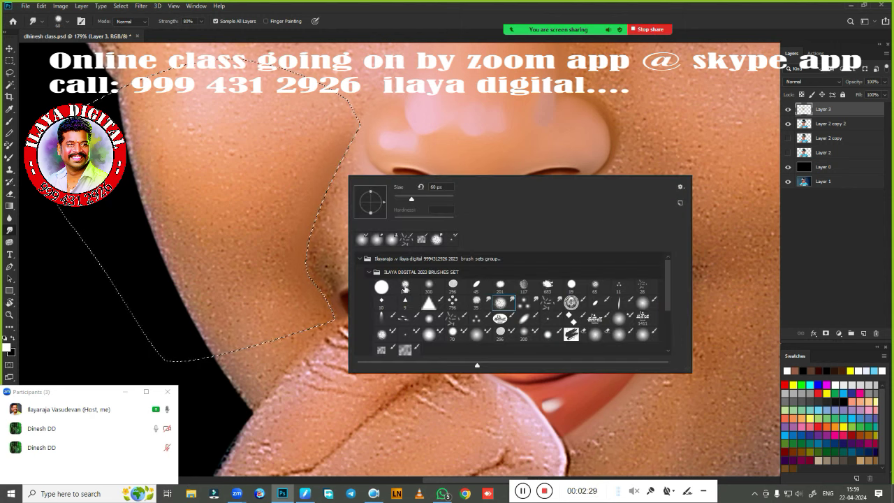
pyautogui.click(405, 286)
pyautogui.click(437, 49)
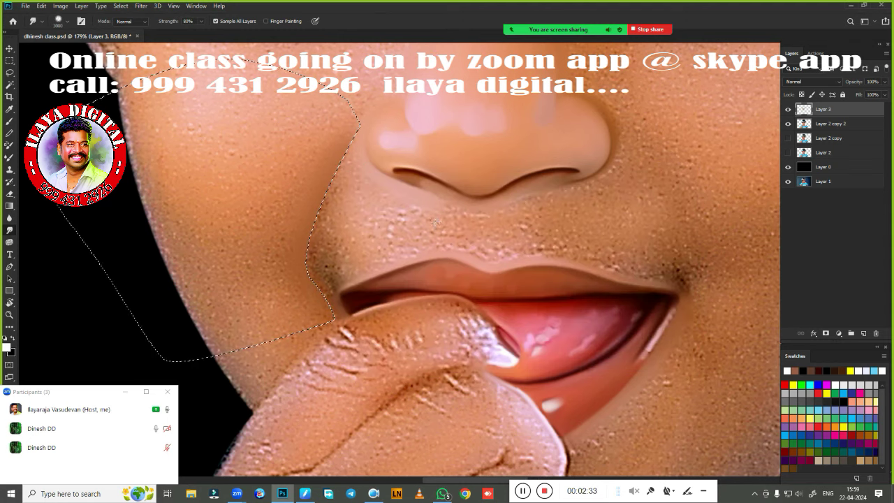
pyautogui.press('[')
pyautogui.press('[')
pyautogui.press('[')
# - Compare textured presets, settle on the other soft brush, and keep the size near 100
pyautogui.rightClick(527, 192)
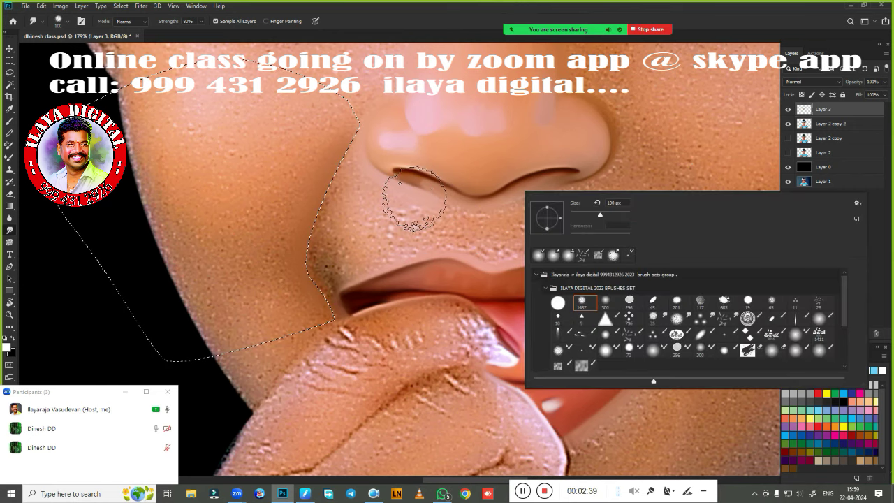
pyautogui.click(677, 318)
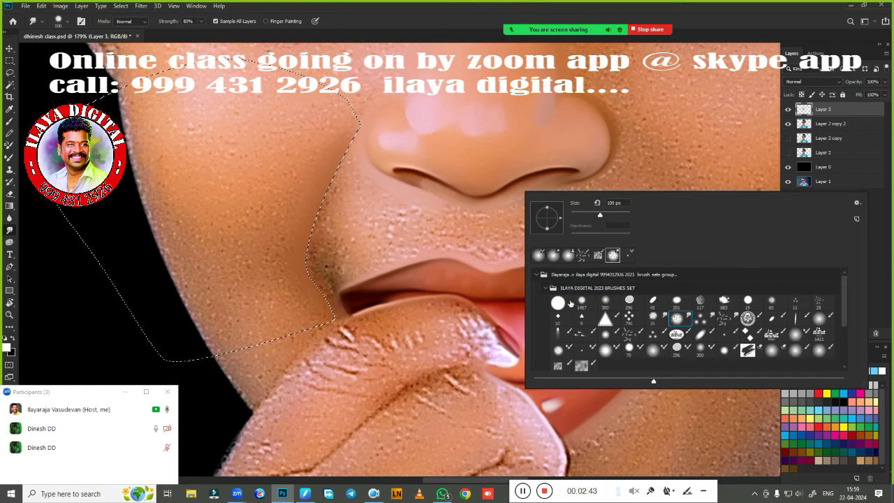
pyautogui.click(582, 302)
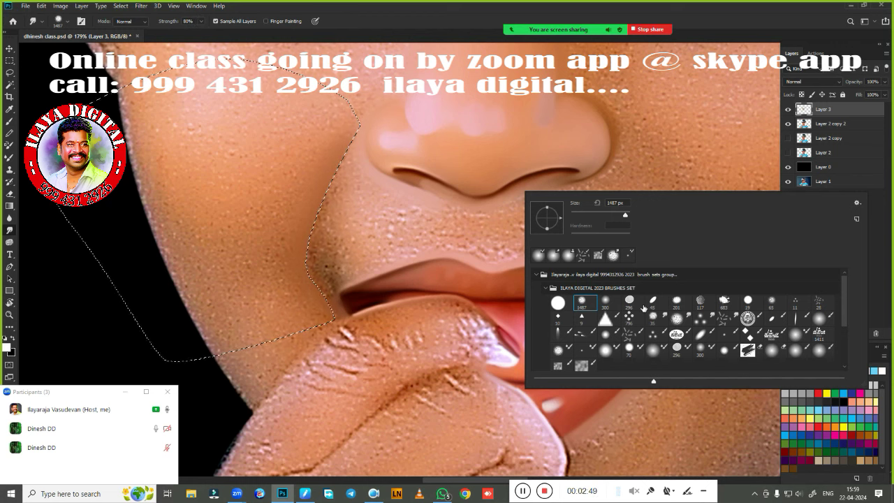
pyautogui.click(676, 318)
pyautogui.click(404, 148)
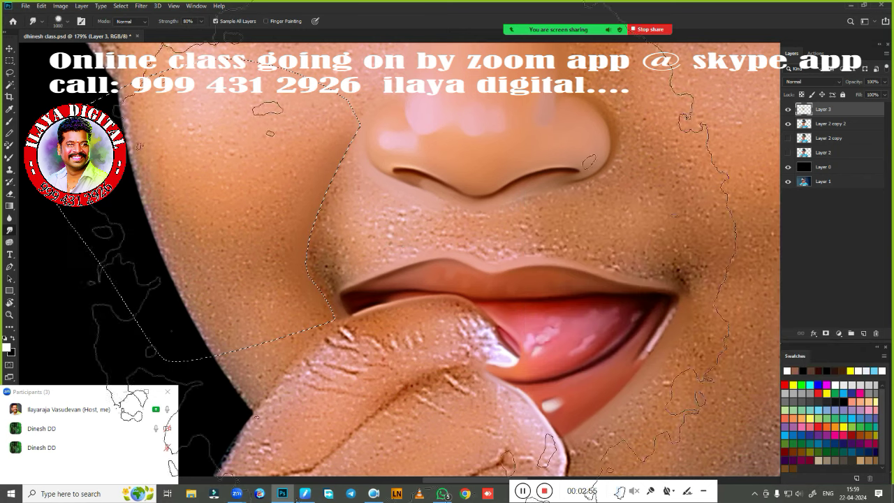
pyautogui.press('[')
pyautogui.press('[')
pyautogui.press('[')
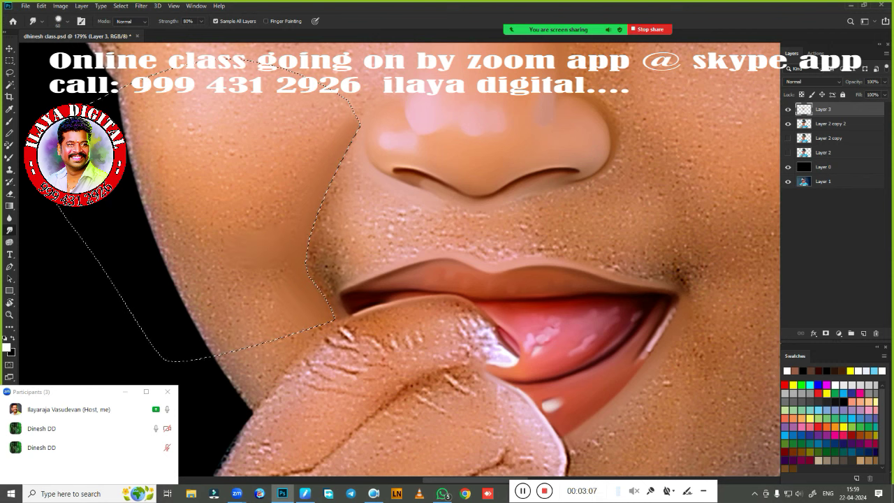
# - Smudge the left cheek skin inside the selection with a 100 px brush, including below the lip corner
pyautogui.rightClick(413, 246)
pyautogui.press('Escape')
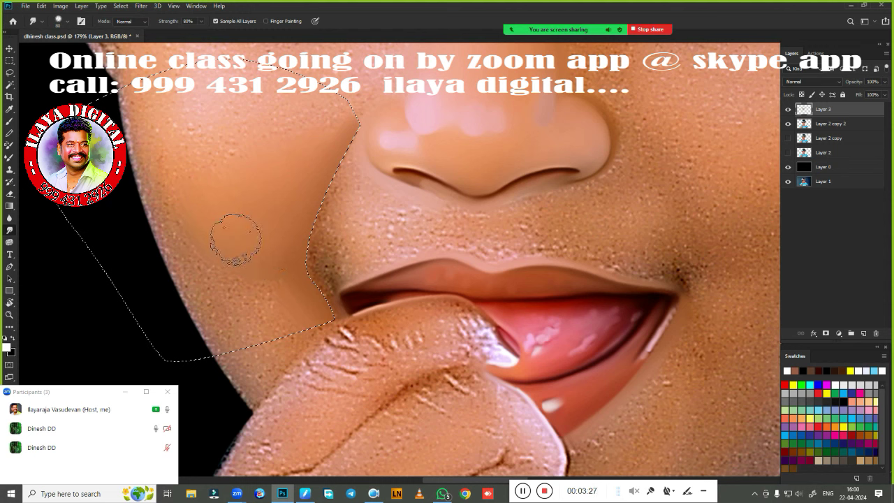
pyautogui.moveTo(308, 173); pyautogui.dragTo(334, 149)
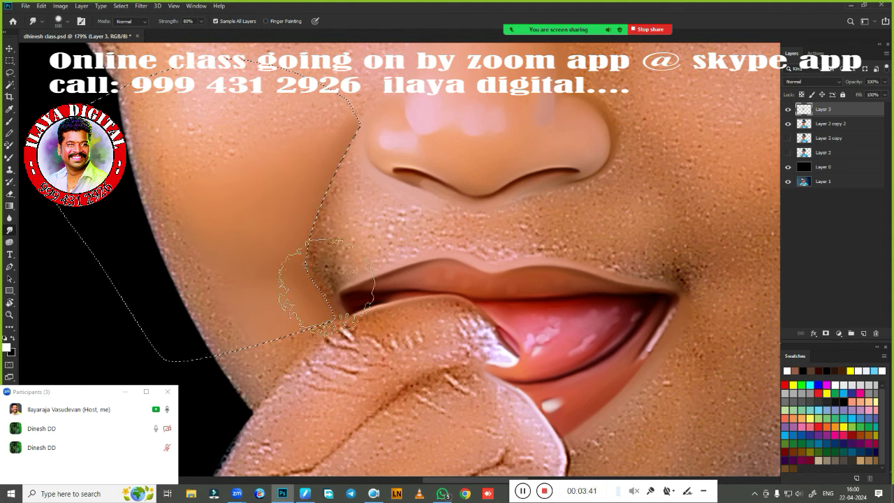
pyautogui.press('[')
pyautogui.press('[')
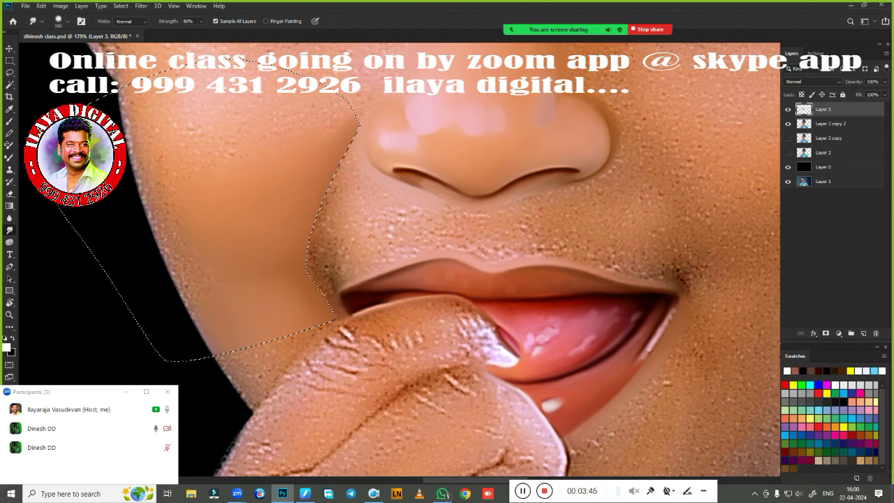
pyautogui.press(']')
pyautogui.moveTo(273, 304); pyautogui.dragTo(279, 310)
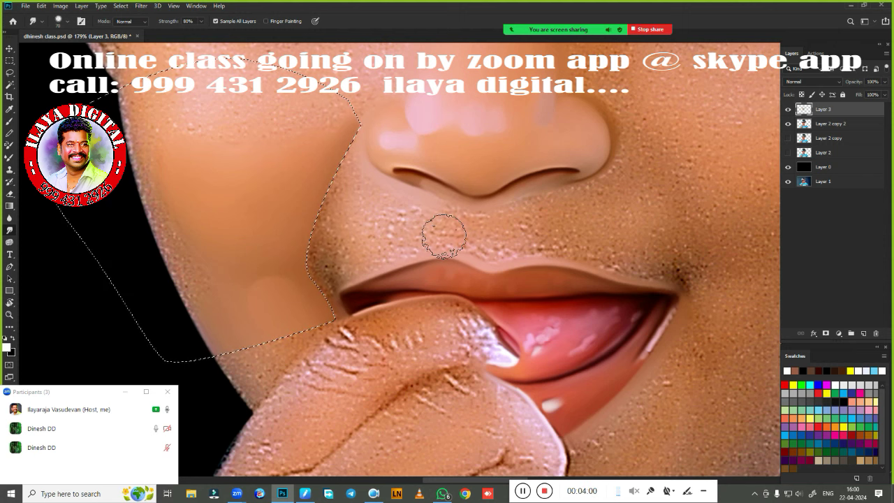
# - Feather the selection again and smooth the skin beside the nose and along the upper lip
pyautogui.hotkey('shift', 'F6')
pyautogui.press('Return')
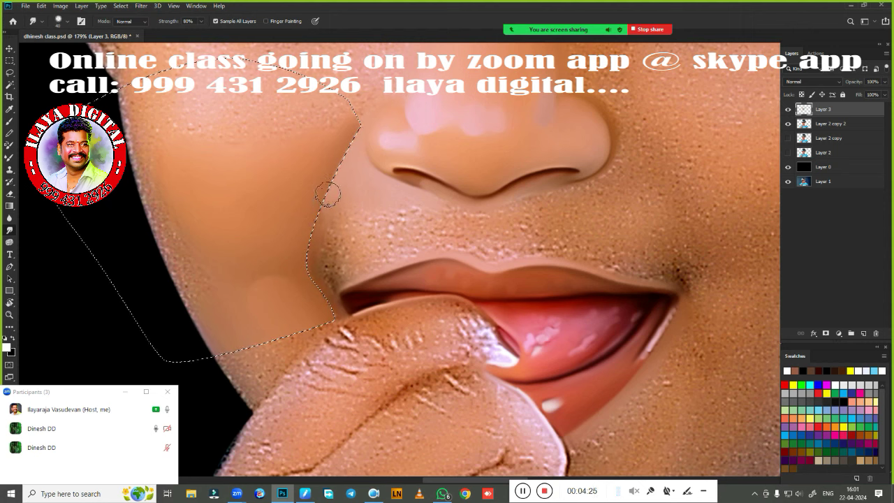
pyautogui.moveTo(345, 199)
pyautogui.mouseDown()
pyautogui.moveTo(340, 220)
pyautogui.moveTo(349, 235)
pyautogui.moveTo(364, 233)
pyautogui.moveTo(385, 199)
pyautogui.moveTo(399, 231)
pyautogui.moveTo(419, 212)
pyautogui.moveTo(429, 229)
pyautogui.moveTo(446, 216)
pyautogui.mouseUp()
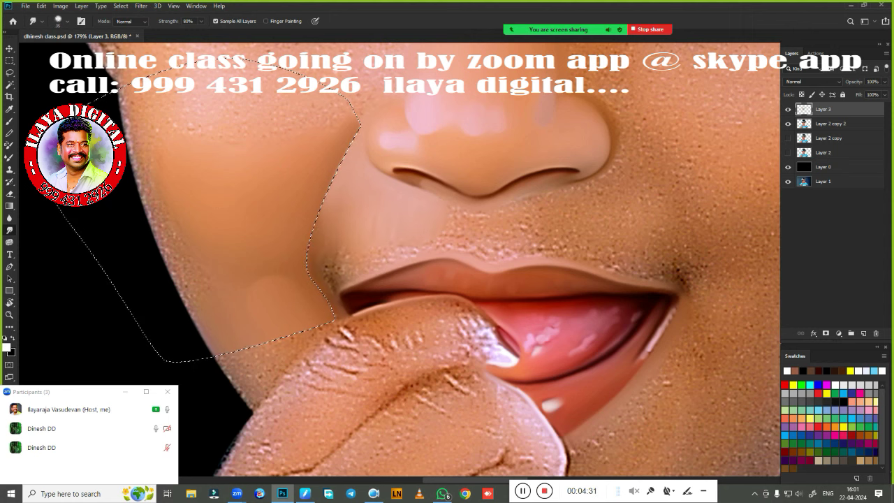
pyautogui.moveTo(318, 254); pyautogui.dragTo(351, 268)
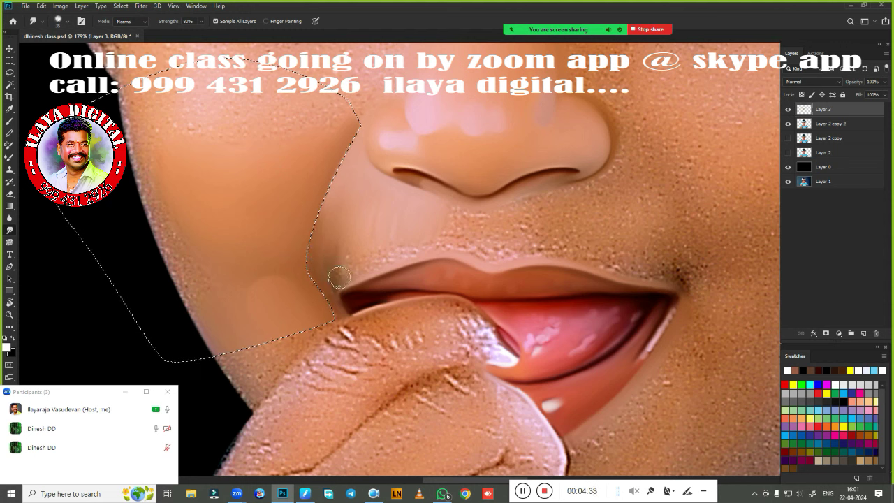
pyautogui.moveTo(366, 238)
pyautogui.mouseDown()
pyautogui.moveTo(380, 260)
pyautogui.moveTo(416, 231)
pyautogui.moveTo(460, 241)
pyautogui.moveTo(439, 199)
pyautogui.moveTo(368, 265)
pyautogui.moveTo(407, 244)
pyautogui.moveTo(447, 242)
pyautogui.moveTo(350, 269)
pyautogui.moveTo(326, 300)
pyautogui.moveTo(314, 242)
pyautogui.moveTo(344, 273)
pyautogui.moveTo(355, 248)
pyautogui.moveTo(389, 245)
pyautogui.moveTo(427, 214)
pyautogui.mouseUp()
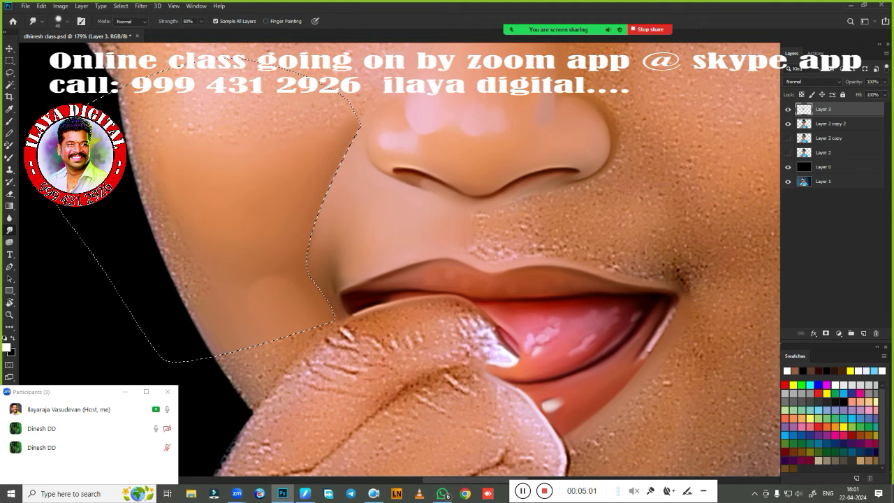
# - Deselect, then toggle Layer 2 copy 2 off and on to check the result
pyautogui.hotkey('ctrl', 'd')
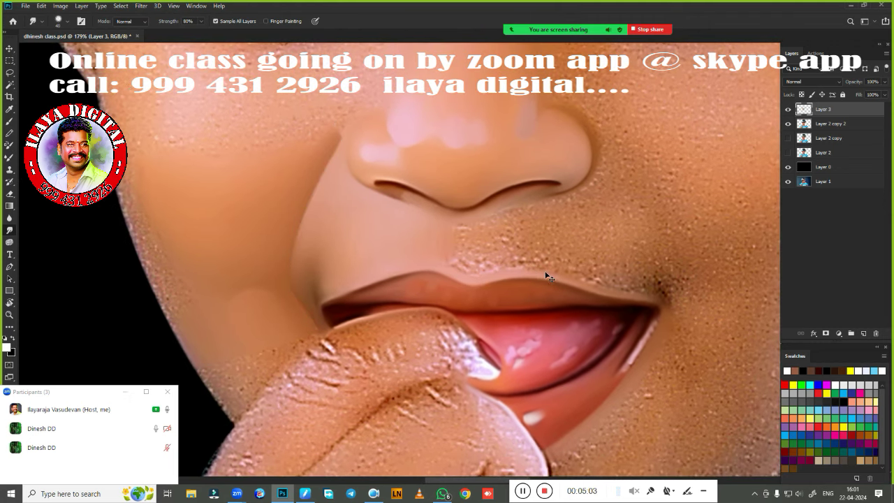
pyautogui.scroll(-5, 548, 277)
pyautogui.scroll(-3, 515, 304)
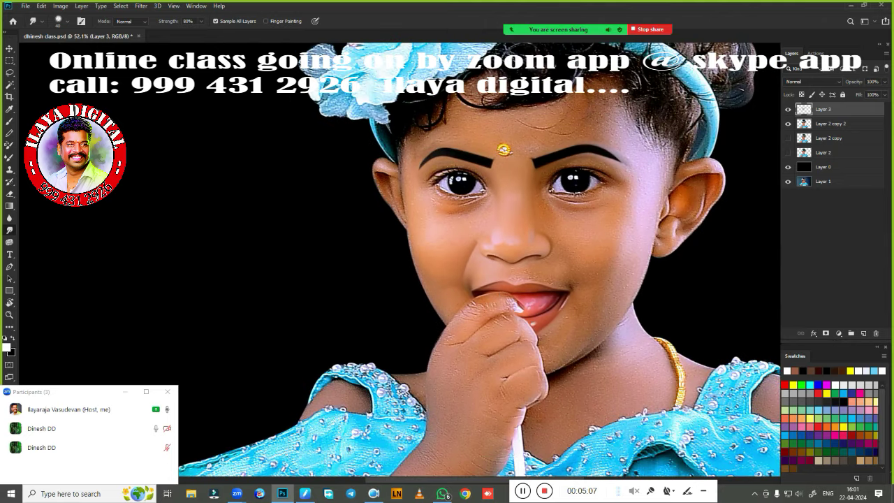
pyautogui.click(787, 123)
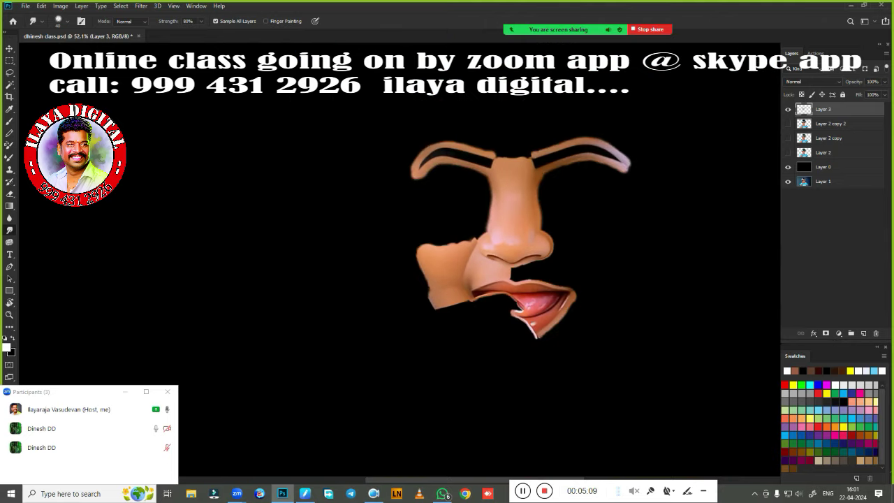
pyautogui.click(787, 124)
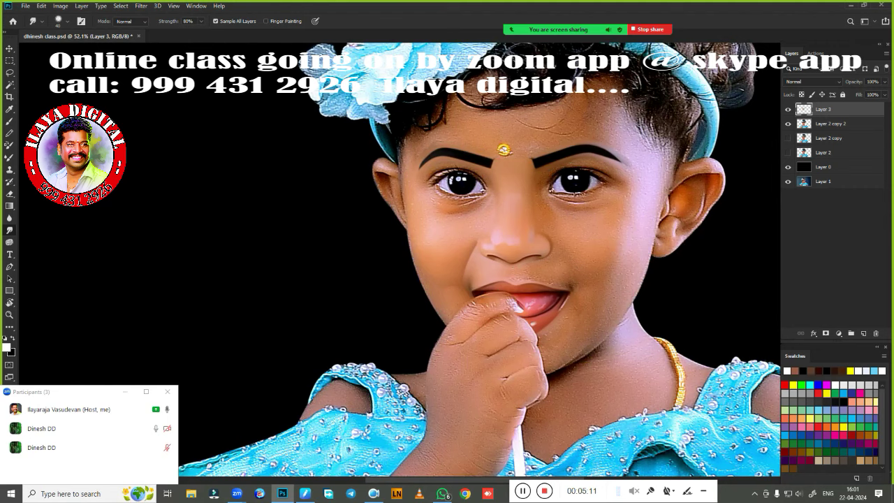
pyautogui.scroll(2, 552, 288)
pyautogui.scroll(2, 531, 280)
pyautogui.scroll(2, 505, 269)
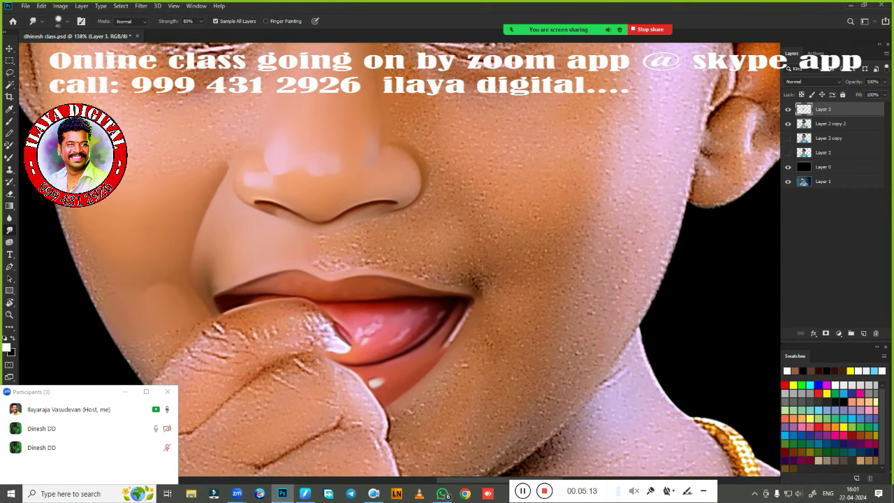
# - Trace a pen path around the right cheek from the jaw up toward the ear and nose
pyautogui.press('p')
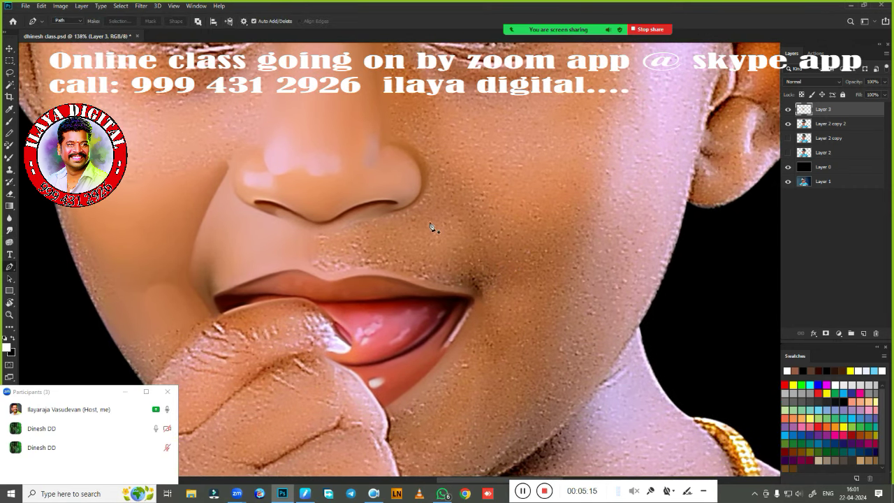
pyautogui.scroll(-5, 419, 237)
pyautogui.scroll(1, 412, 234)
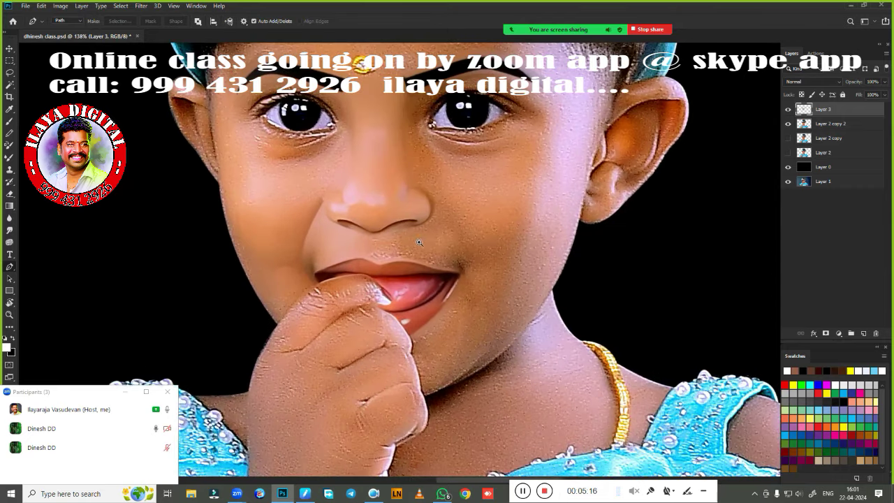
pyautogui.click(434, 208)
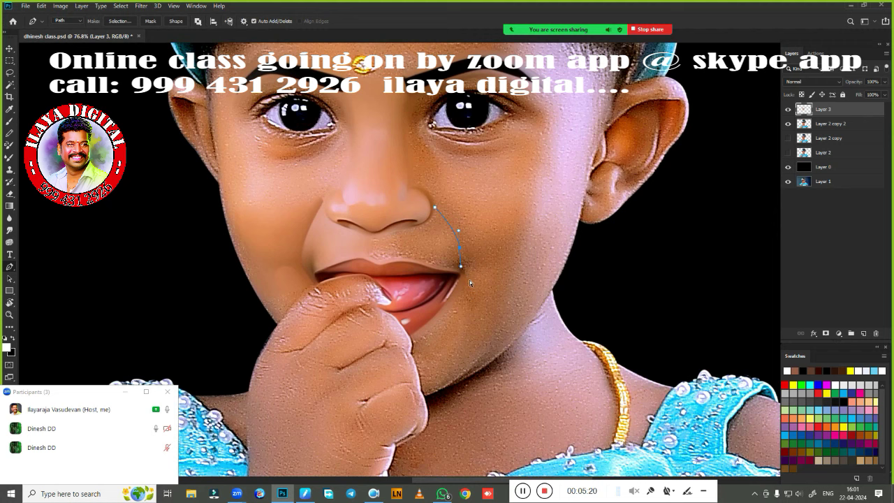
pyautogui.hotkey('ctrl', 'z')
pyautogui.click(466, 328)
pyautogui.click(536, 288)
pyautogui.click(566, 220)
pyautogui.click(574, 162)
pyautogui.click(472, 167)
pyautogui.click(443, 180)
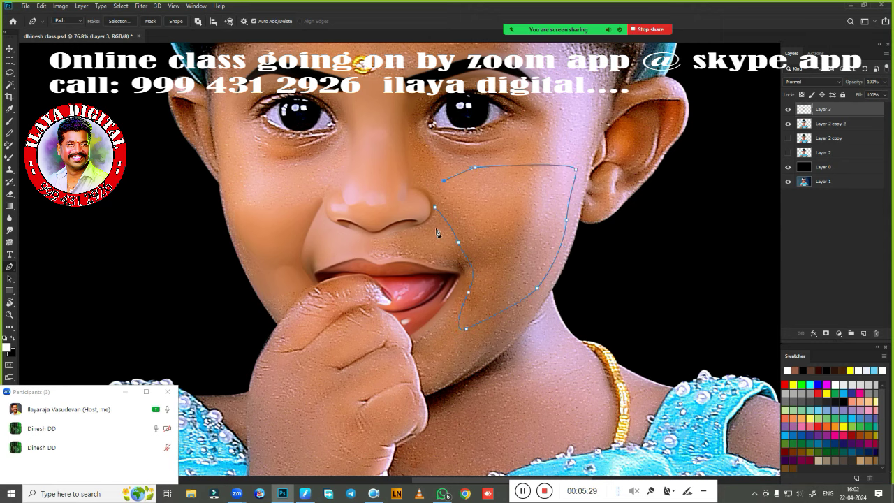
# - Load the right-cheek path as a selection and feather it
pyautogui.hotkey('ctrl', 'Return')
pyautogui.scroll(2, 424, 294)
pyautogui.scroll(2, 432, 272)
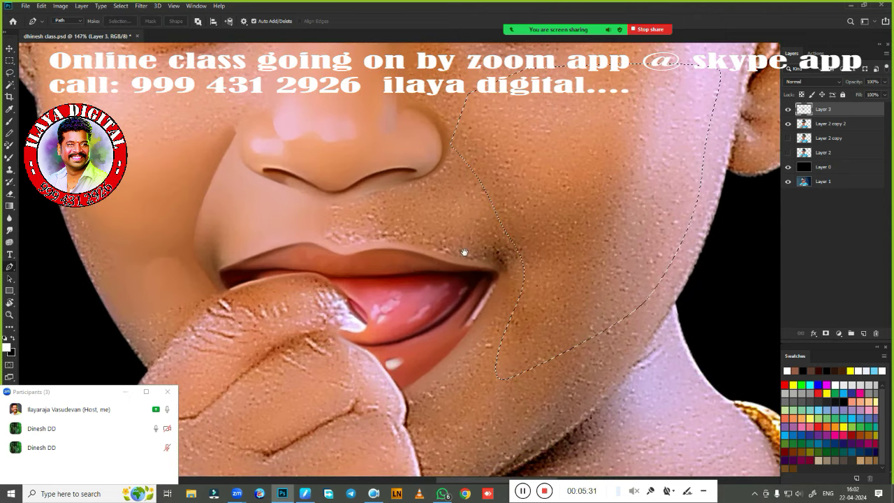
pyautogui.hotkey('shift', 'F6')
pyautogui.press('Return')
# - Smudge the right cheek with a 50 px brush, feather 1.2 px, then smooth toward the lip corner
pyautogui.press('r')
pyautogui.press(']')
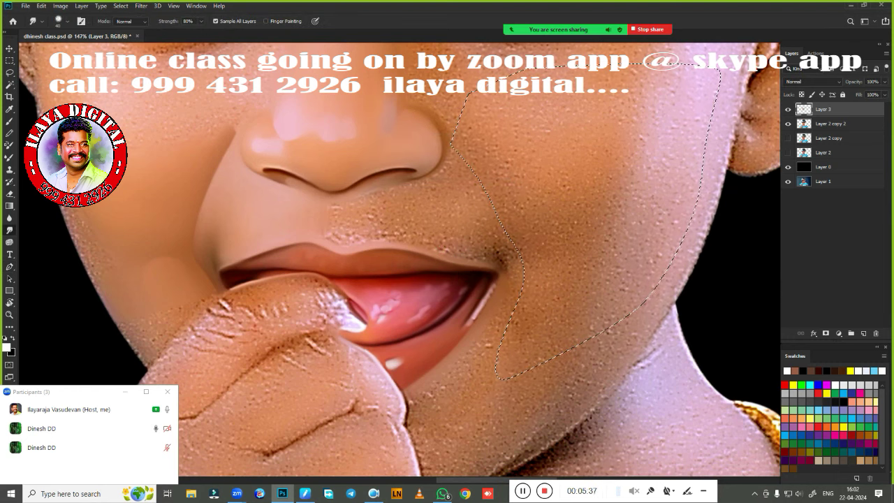
pyautogui.moveTo(530, 253)
pyautogui.mouseDown()
pyautogui.moveTo(465, 149)
pyautogui.moveTo(535, 310)
pyautogui.moveTo(538, 285)
pyautogui.moveTo(535, 310)
pyautogui.moveTo(539, 301)
pyautogui.mouseUp()
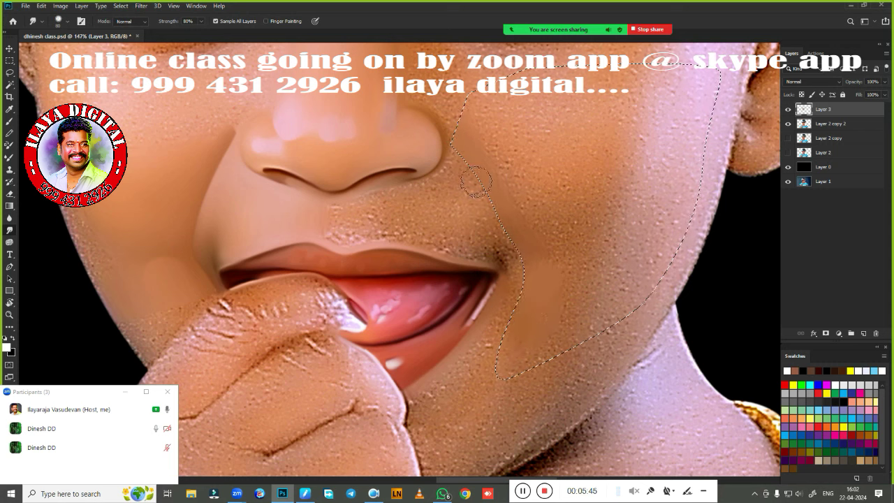
pyautogui.moveTo(473, 180)
pyautogui.mouseDown()
pyautogui.moveTo(514, 269)
pyautogui.moveTo(515, 349)
pyautogui.mouseUp()
pyautogui.hotkey('shift', 'F6')
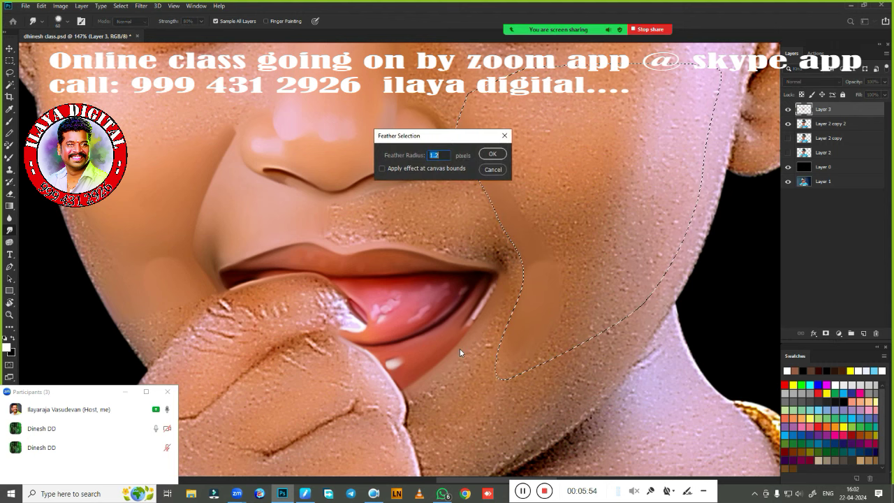
pyautogui.press('Return')
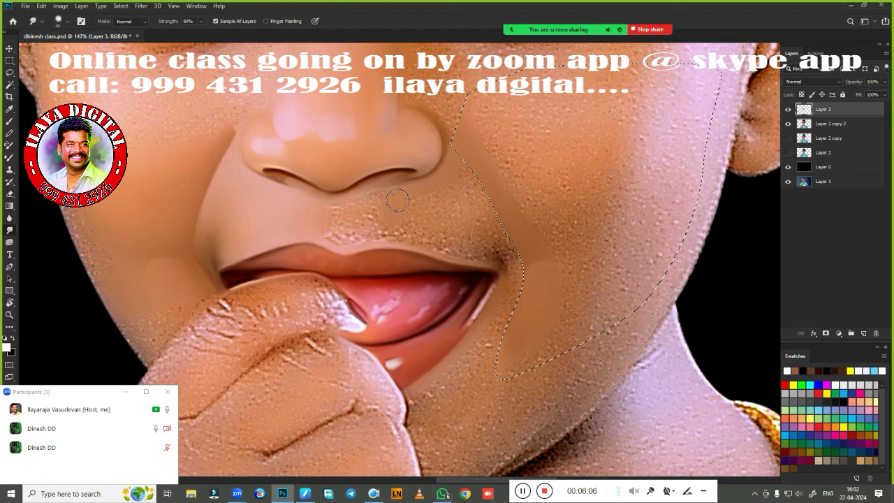
pyautogui.moveTo(441, 222); pyautogui.dragTo(496, 235)
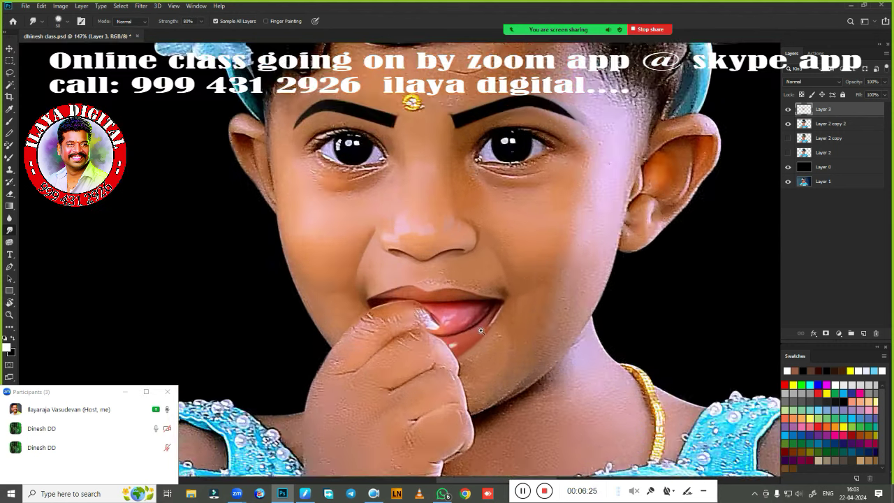
# - Zoom in and smudge away the speckled stubble above the upper lip, then fit the face on screen
pyautogui.moveTo(489, 335); pyautogui.dragTo(500, 318)
pyautogui.moveTo(465, 250); pyautogui.dragTo(637, 310)
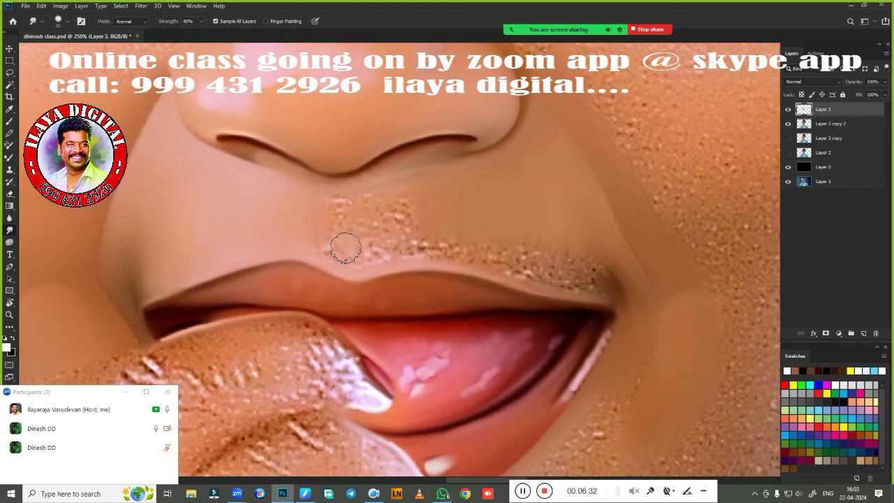
pyautogui.moveTo(346, 249)
pyautogui.mouseDown()
pyautogui.moveTo(391, 240)
pyautogui.moveTo(353, 255)
pyautogui.moveTo(337, 245)
pyautogui.moveTo(333, 206)
pyautogui.moveTo(321, 225)
pyautogui.moveTo(321, 216)
pyautogui.mouseUp()
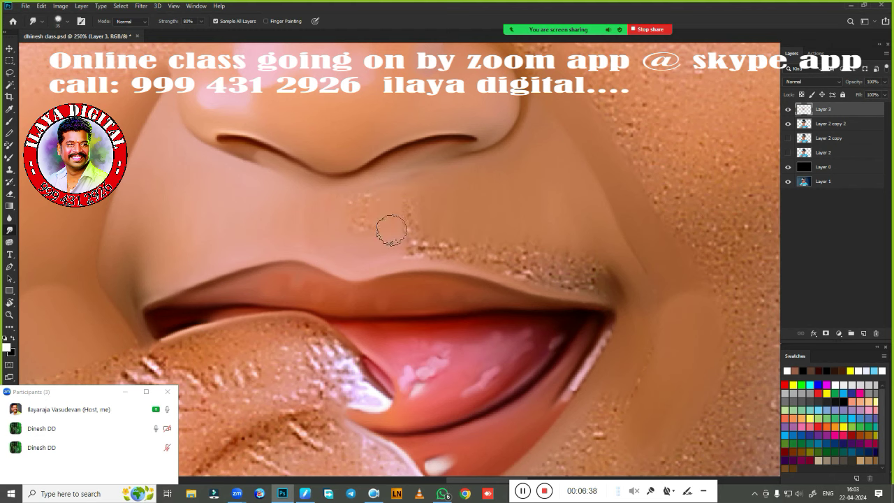
pyautogui.moveTo(389, 229)
pyautogui.mouseDown()
pyautogui.moveTo(390, 211)
pyautogui.moveTo(391, 223)
pyautogui.moveTo(343, 201)
pyautogui.moveTo(383, 189)
pyautogui.moveTo(335, 199)
pyautogui.moveTo(339, 235)
pyautogui.moveTo(328, 207)
pyautogui.moveTo(314, 225)
pyautogui.moveTo(347, 232)
pyautogui.mouseUp()
pyautogui.moveTo(409, 202)
pyautogui.mouseDown()
pyautogui.moveTo(461, 253)
pyautogui.moveTo(555, 245)
pyautogui.moveTo(586, 273)
pyautogui.mouseUp()
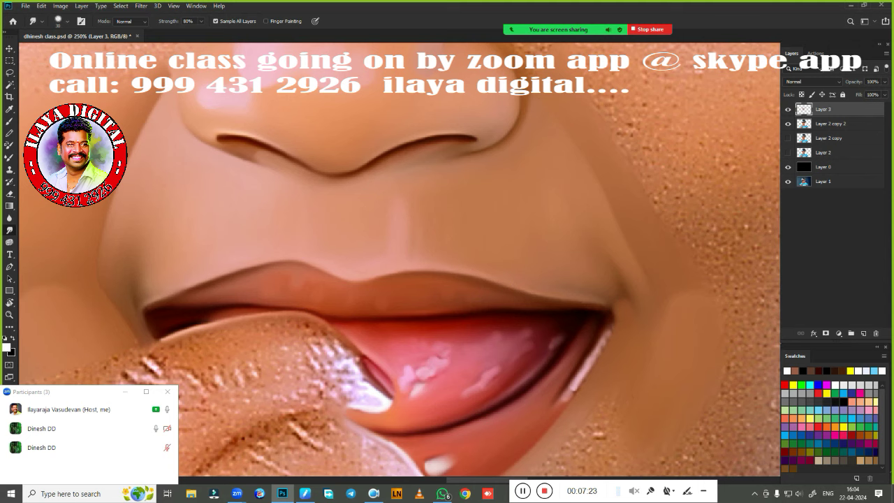
pyautogui.hotkey('ctrl', '0')
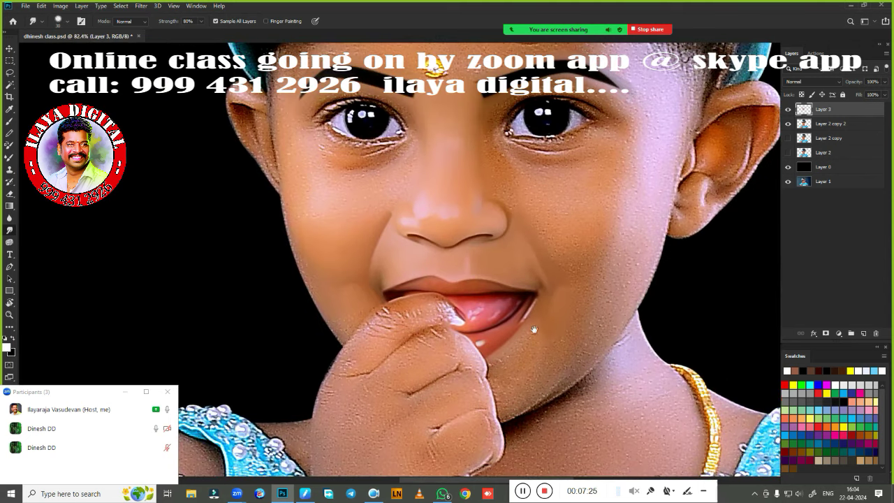
# - Show Layer 2 copy 2 and frame the eyes and nose with the Pen tool ready
pyautogui.scroll(-1, 534, 330)
pyautogui.scroll(-1, 543, 294)
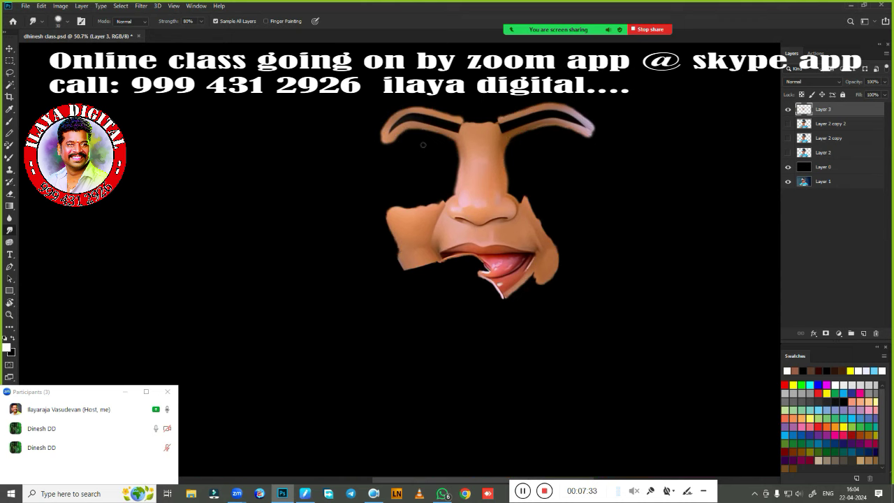
pyautogui.click(788, 124)
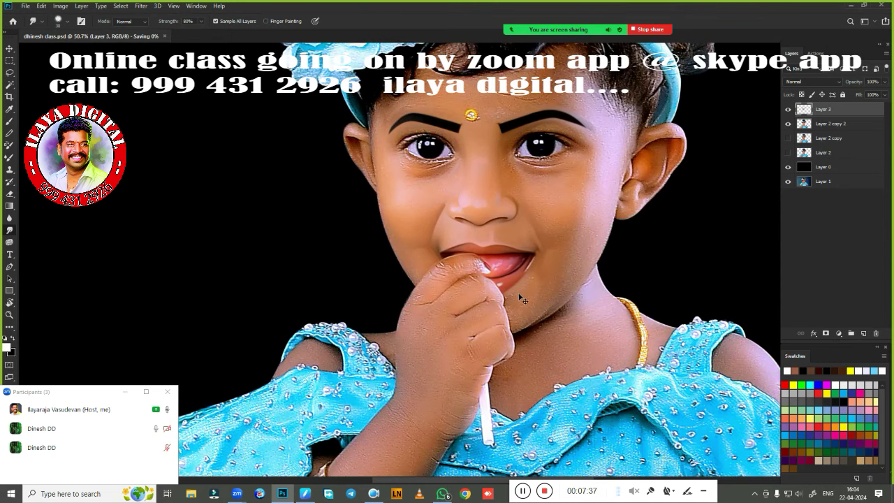
pyautogui.scroll(5, 551, 218)
pyautogui.moveTo(528, 155); pyautogui.dragTo(523, 294)
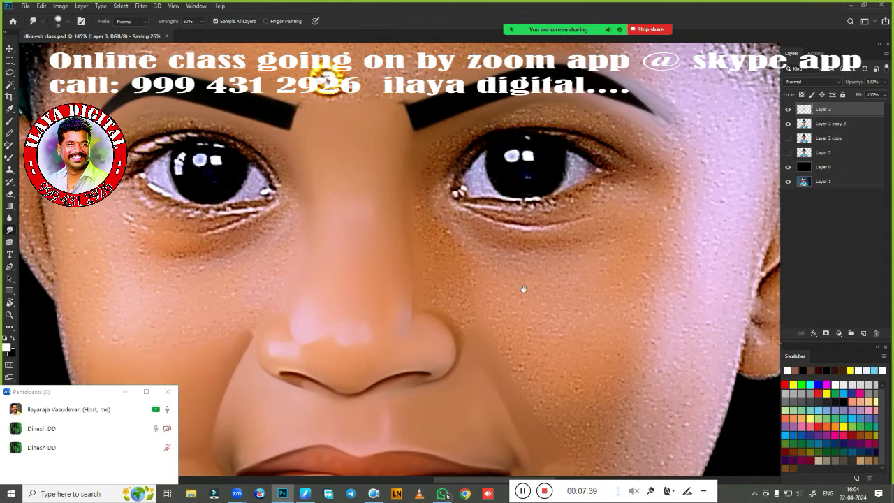
pyautogui.press('p')
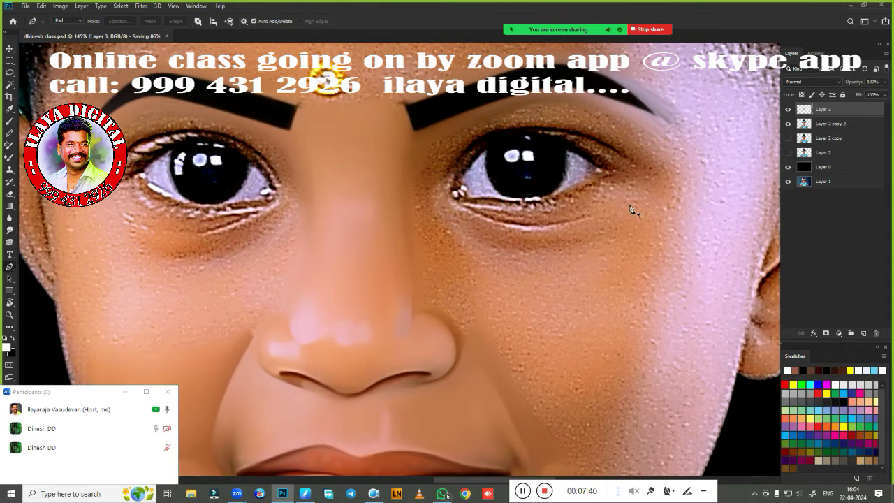
# - Trace a closed Pen path around the under-eye skin below the right eye
pyautogui.scroll(-4, 503, 283)
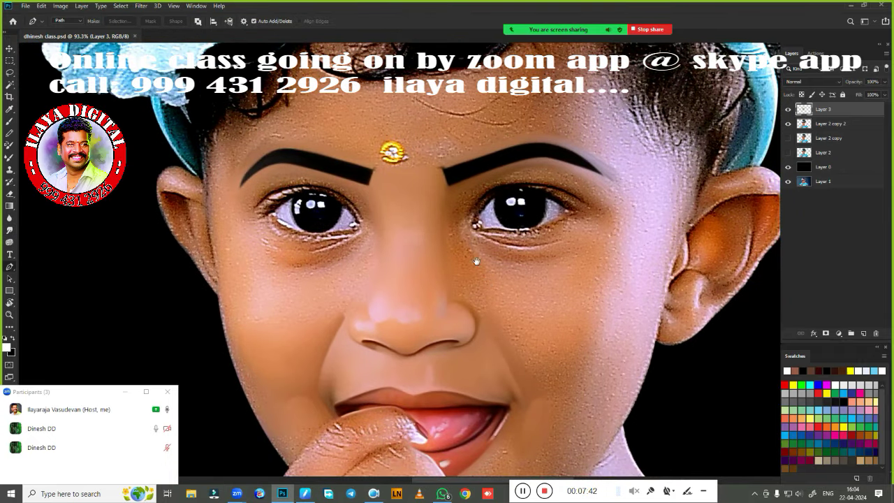
pyautogui.scroll(5, 455, 253)
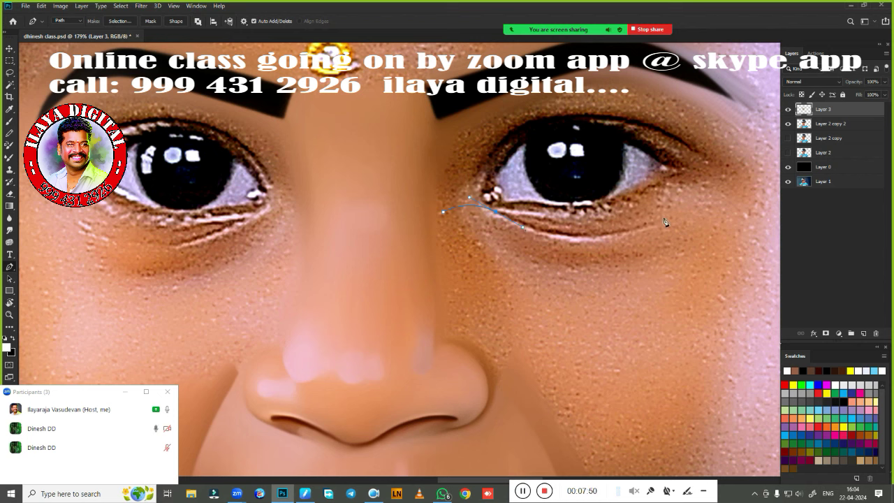
pyautogui.moveTo(659, 221)
pyautogui.mouseDown()
pyautogui.moveTo(723, 188)
pyautogui.moveTo(765, 235)
pyautogui.mouseUp()
pyautogui.moveTo(716, 262); pyautogui.dragTo(707, 247)
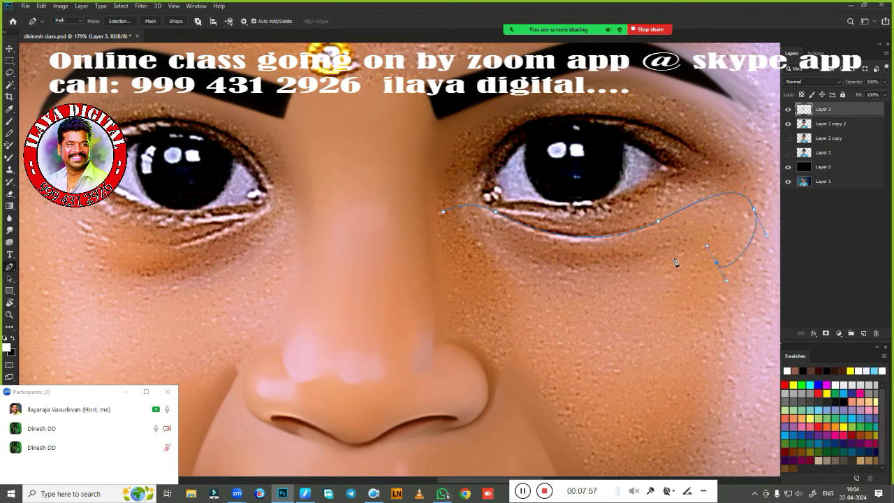
pyautogui.hotkey('ctrl', 'z')
pyautogui.moveTo(762, 309); pyautogui.dragTo(756, 315)
pyautogui.click(667, 267)
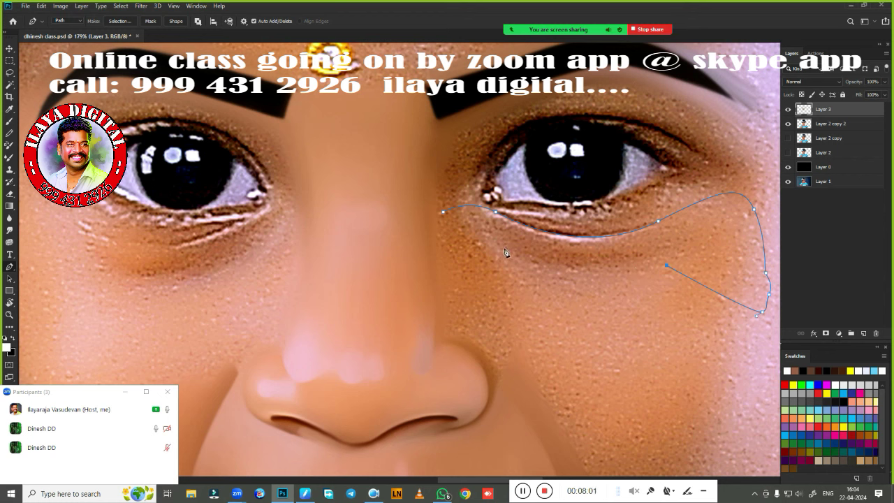
pyautogui.moveTo(485, 233); pyautogui.dragTo(415, 169)
# - Convert the under-eye path to a selection and start a 1.2-pixel feather
pyautogui.hotkey('ctrl', 'Return')
pyautogui.hscroll(3, 482, 311)
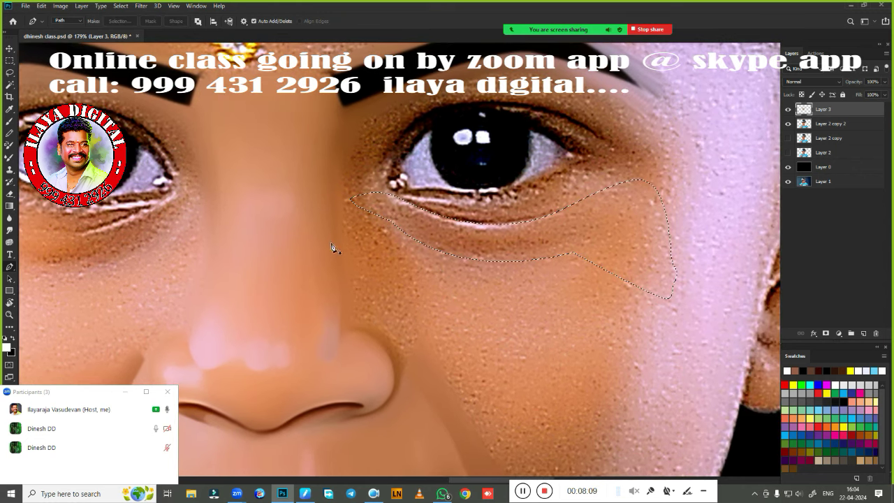
pyautogui.hotkey('shift', 'F6')
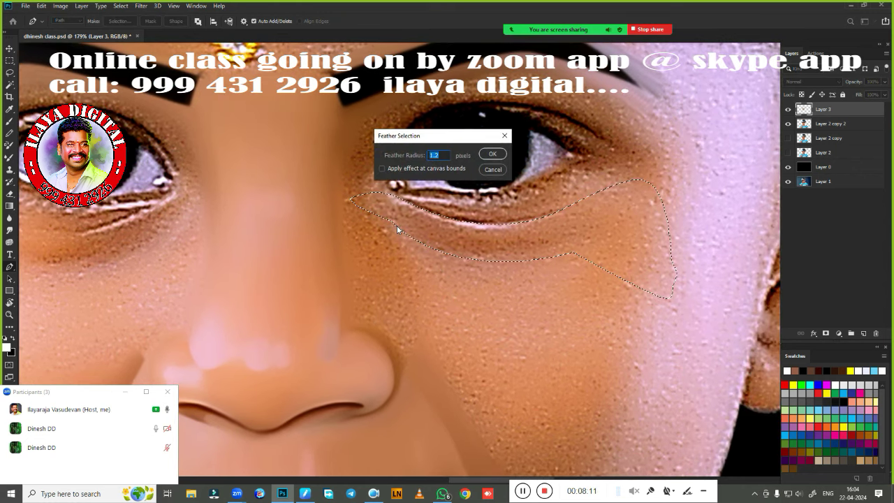
# - Apply the 1.2 px feather, zoom in, and lighten the under-eye skin with the wet Mixer Brush
pyautogui.press('Return')
pyautogui.press('b')
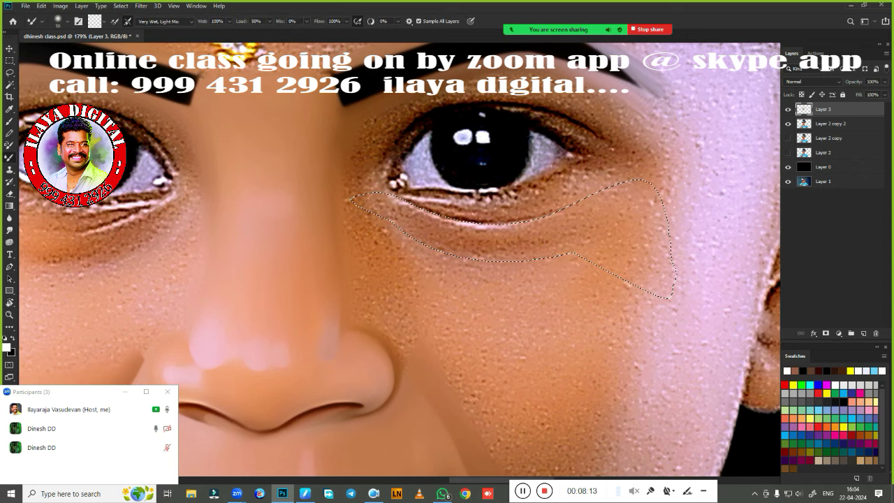
pyautogui.keyDown('ctrl'); pyautogui.click(504, 290); pyautogui.keyUp('ctrl')
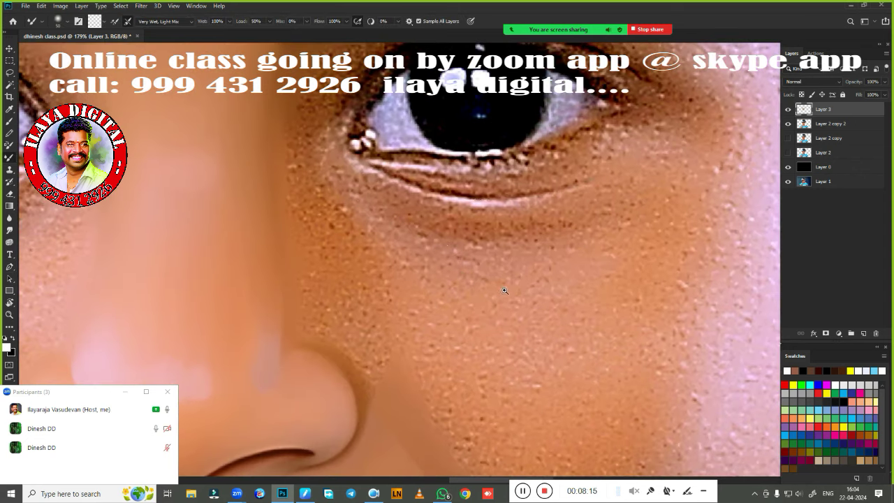
pyautogui.keyDown('ctrl'); pyautogui.click(504, 290); pyautogui.keyUp('ctrl')
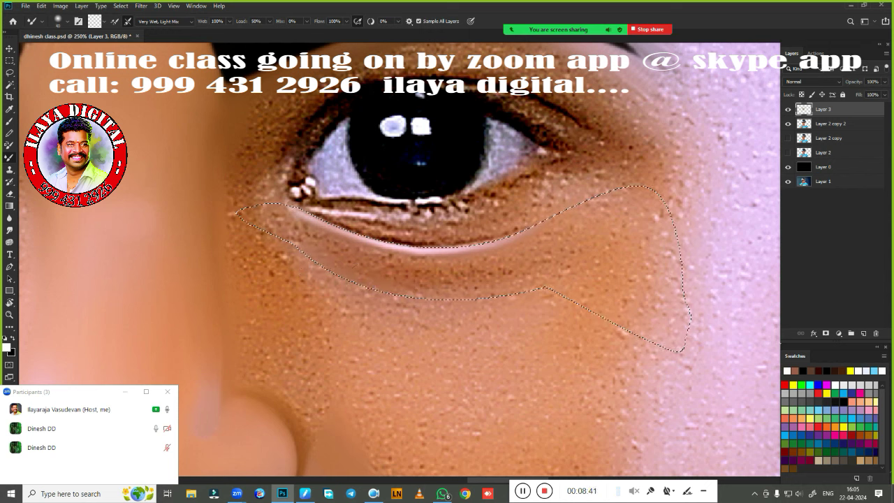
pyautogui.moveTo(510, 276)
pyautogui.mouseDown()
pyautogui.moveTo(443, 292)
pyautogui.moveTo(509, 295)
pyautogui.mouseUp()
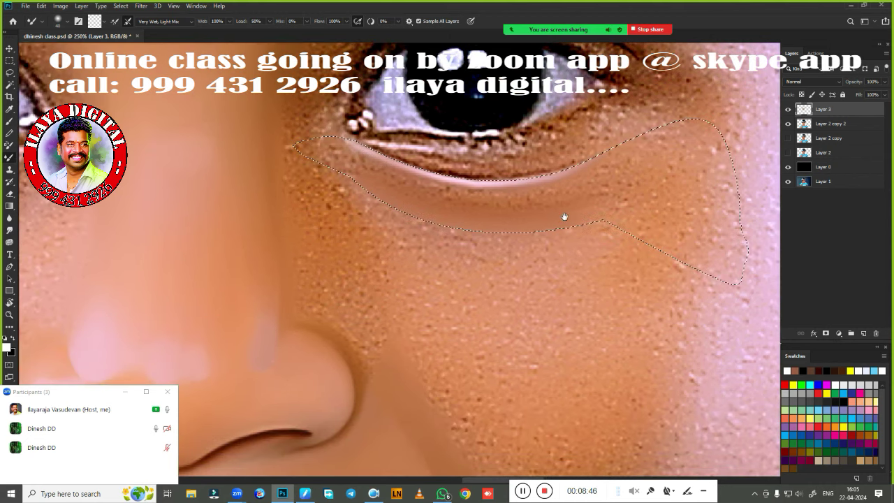
pyautogui.moveTo(509, 295); pyautogui.dragTo(563, 231)
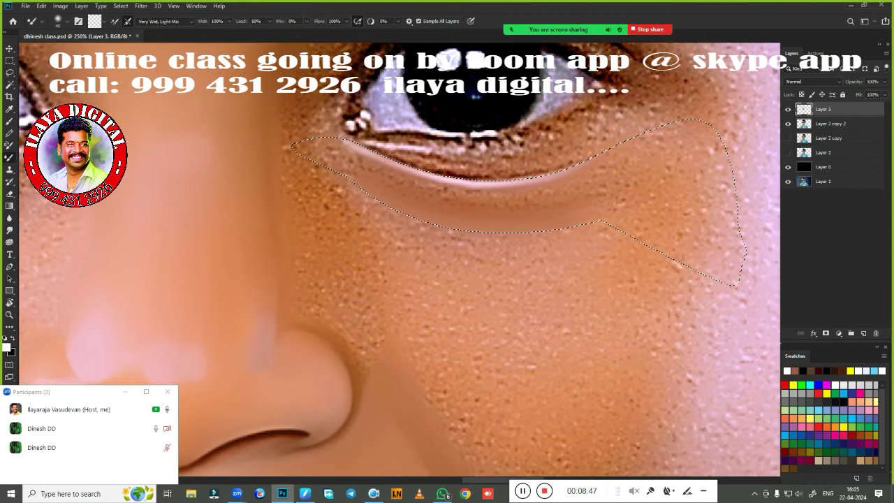
# - Smudge the under-eye skin smooth within the selection
pyautogui.press('r')
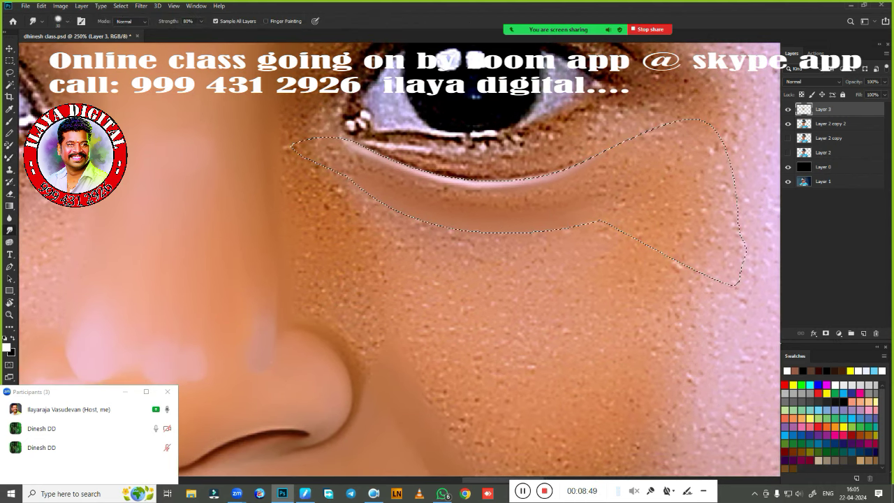
pyautogui.moveTo(370, 171)
pyautogui.mouseDown()
pyautogui.moveTo(419, 194)
pyautogui.moveTo(498, 200)
pyautogui.moveTo(572, 186)
pyautogui.moveTo(432, 188)
pyautogui.moveTo(514, 204)
pyautogui.moveTo(458, 210)
pyautogui.moveTo(528, 218)
pyautogui.moveTo(579, 194)
pyautogui.mouseUp()
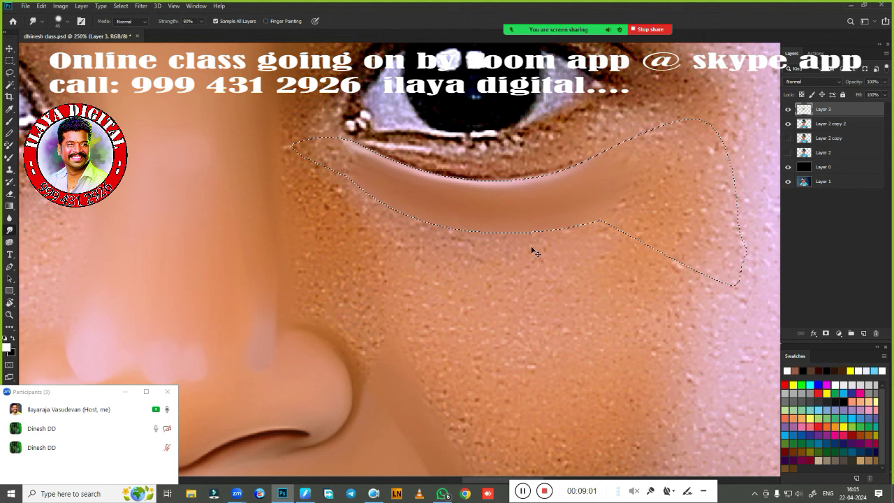
pyautogui.hotkey('shift', 'F6')
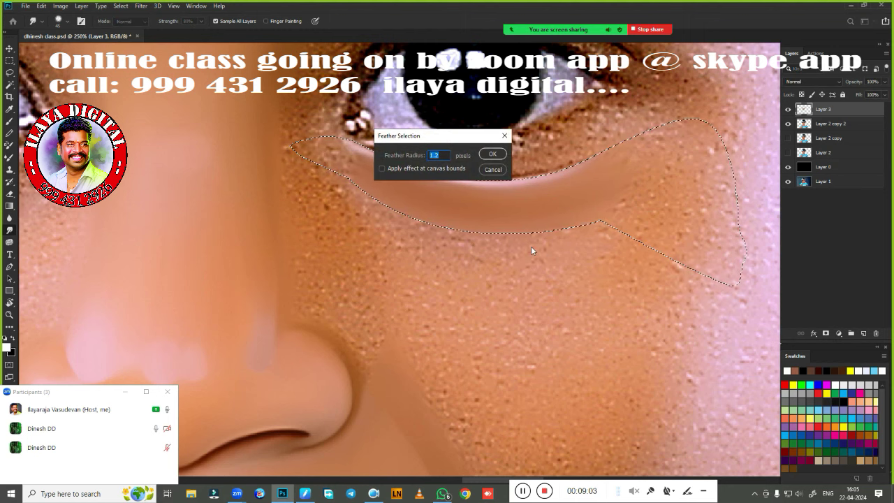
# - Apply the feather, then Mixer-blend below the lower lashes and along the selection's lower edge
pyautogui.press('Return')
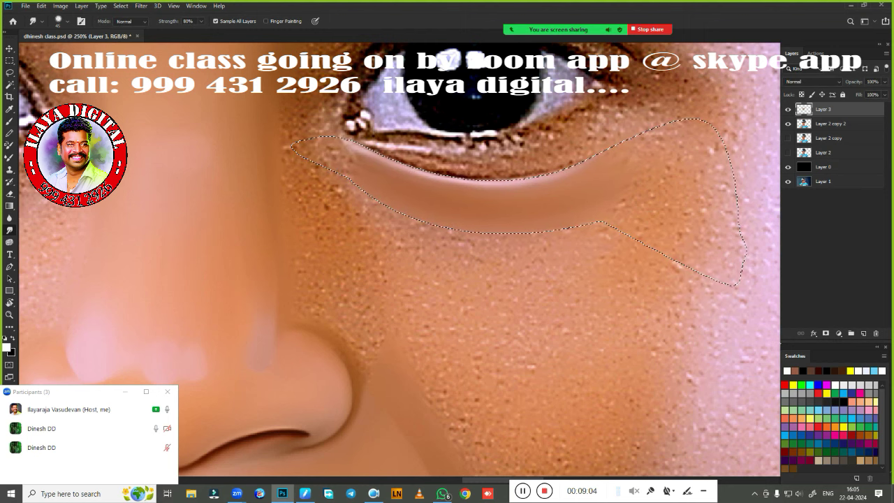
pyautogui.scroll(1, 398, 259)
pyautogui.press('b')
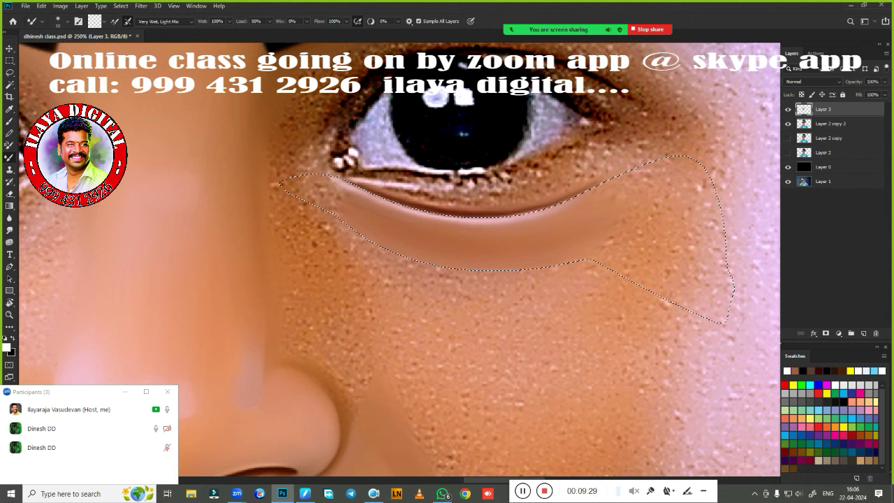
pyautogui.moveTo(373, 181)
pyautogui.mouseDown()
pyautogui.moveTo(460, 190)
pyautogui.moveTo(525, 179)
pyautogui.mouseUp()
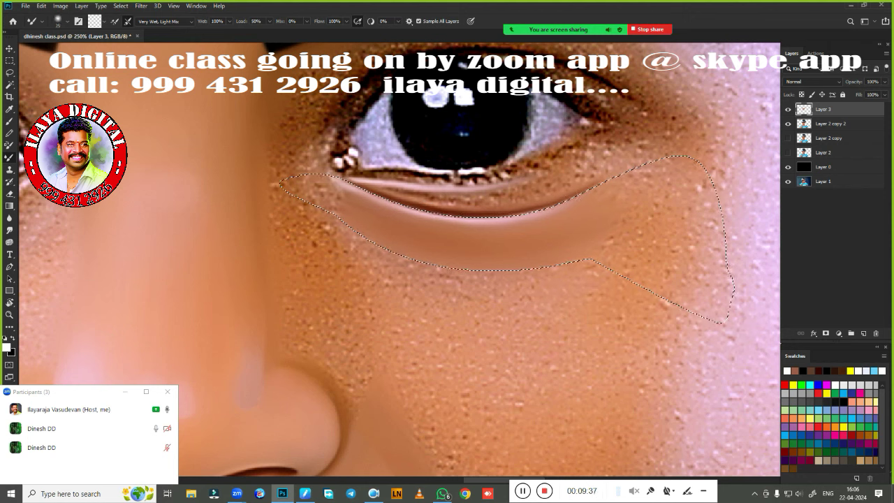
pyautogui.moveTo(553, 279)
pyautogui.mouseDown()
pyautogui.moveTo(469, 281)
pyautogui.moveTo(414, 269)
pyautogui.moveTo(366, 241)
pyautogui.mouseUp()
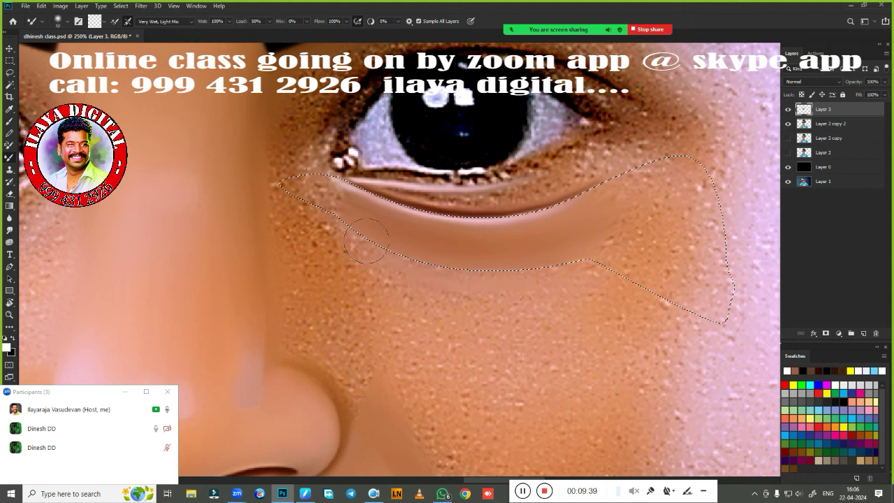
pyautogui.moveTo(439, 265)
pyautogui.mouseDown()
pyautogui.moveTo(565, 256)
pyautogui.moveTo(584, 271)
pyautogui.mouseUp()
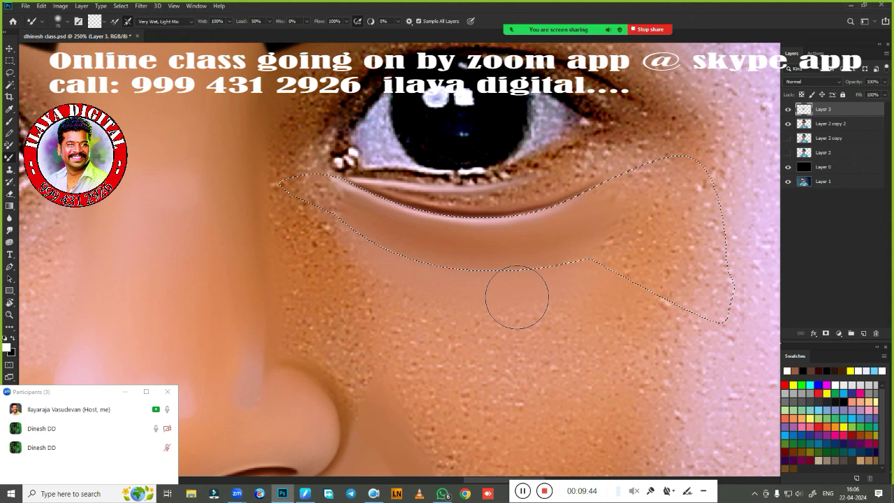
# - Smudge the lower eyelid crease, deselect, and zoom out to the whole face
pyautogui.press('r')
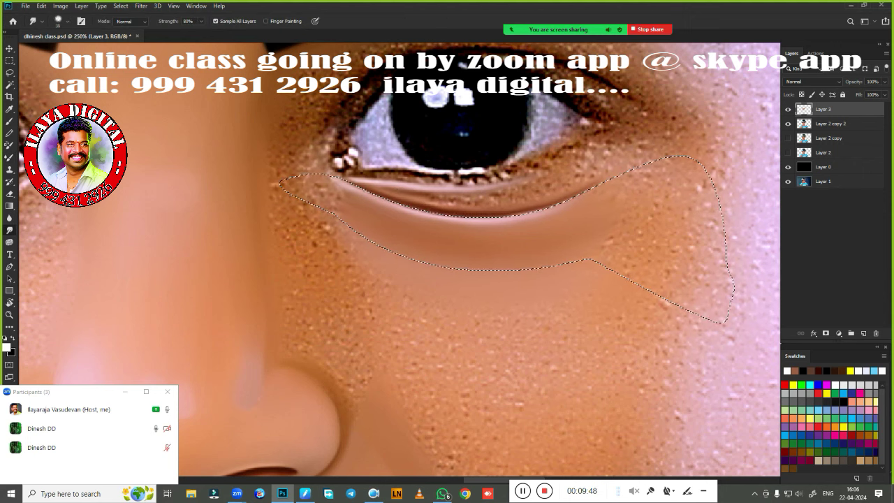
pyautogui.moveTo(561, 181)
pyautogui.mouseDown()
pyautogui.moveTo(424, 202)
pyautogui.moveTo(451, 198)
pyautogui.mouseUp()
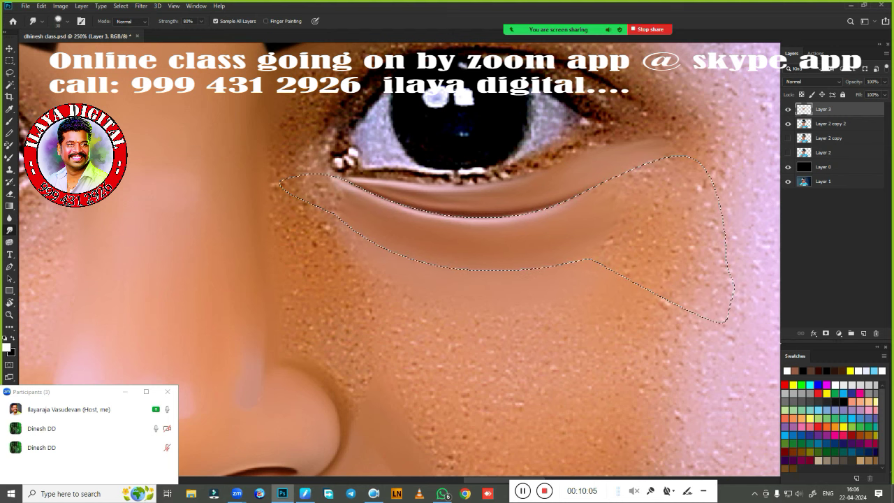
pyautogui.hotkey('ctrl', 'd')
pyautogui.hotkey('ctrl', '0')
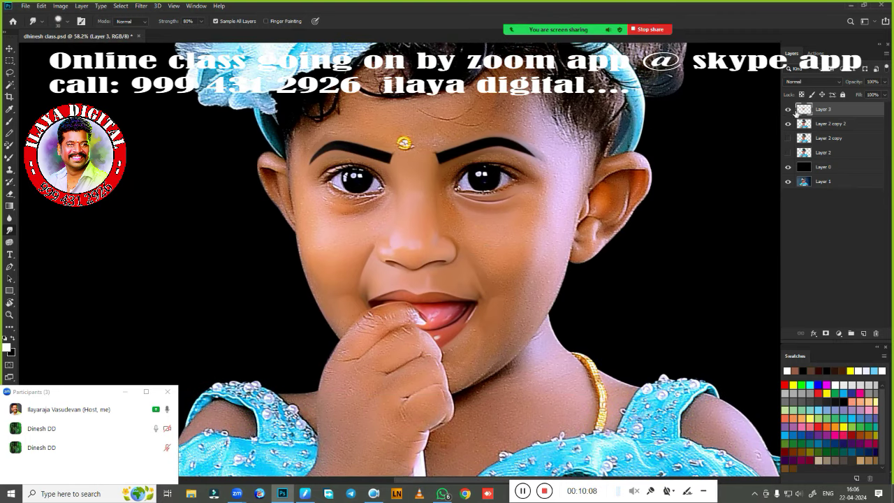
# - Toggle Layer 3 visibility to compare the retouch, then zoom in on the eye
pyautogui.click(787, 110)
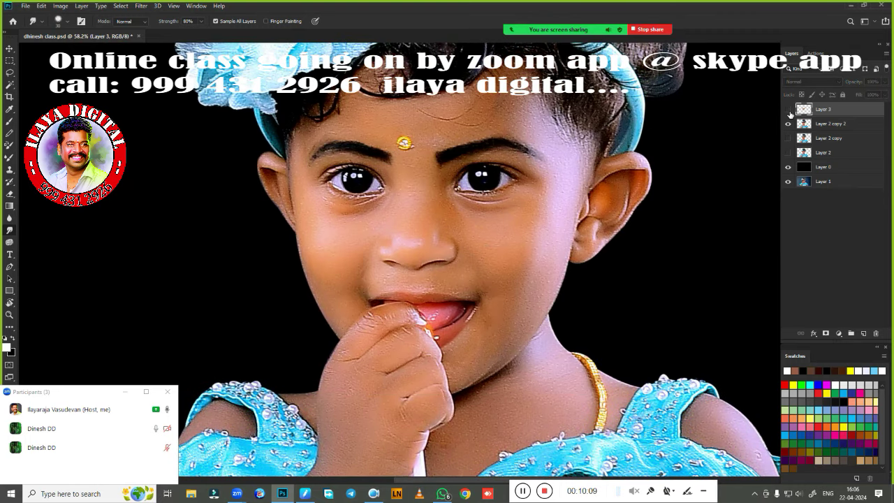
pyautogui.click(787, 109)
pyautogui.click(787, 109)
pyautogui.click(788, 110)
pyautogui.scroll(2, 497, 209)
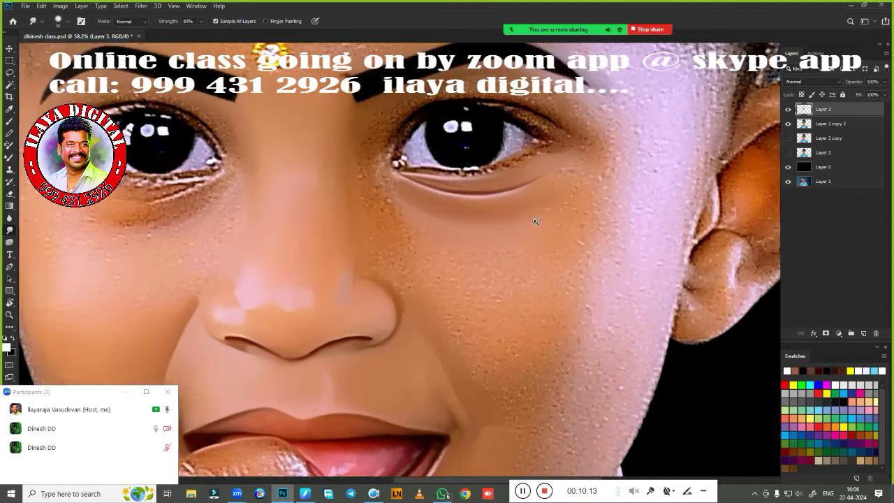
pyautogui.scroll(2, 497, 208)
pyautogui.scroll(1, 497, 208)
# - Draw a Pen path from the inner eye corner over the upper eyelid to the outer corner
pyautogui.press('p')
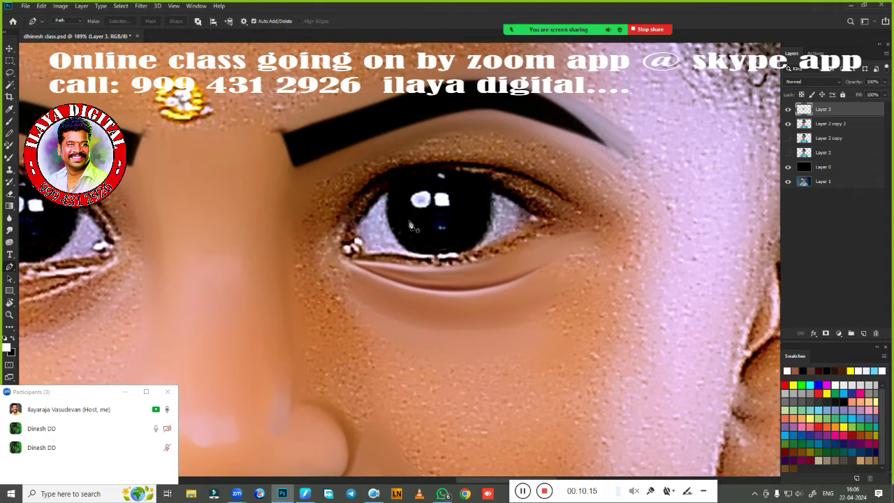
pyautogui.click(312, 260)
pyautogui.click(332, 227)
pyautogui.click(349, 205)
pyautogui.click(367, 182)
pyautogui.moveTo(492, 165); pyautogui.dragTo(595, 180)
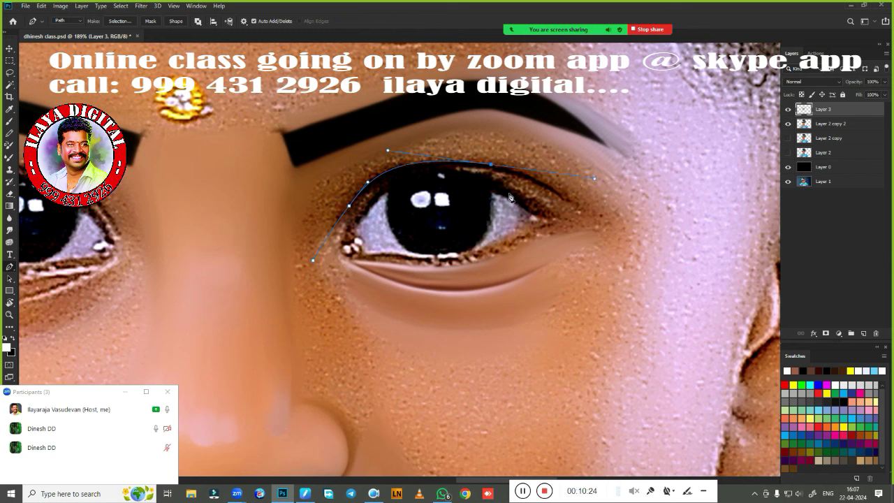
pyautogui.keyDown('alt'); pyautogui.click(491, 165); pyautogui.keyUp('alt')
pyautogui.moveTo(605, 227)
pyautogui.mouseDown()
pyautogui.moveTo(660, 283)
pyautogui.moveTo(672, 281)
pyautogui.mouseUp()
# - Run the path down the cheek, back along the upper lid, and convert it to a selection
pyautogui.click(672, 308)
pyautogui.click(668, 336)
pyautogui.moveTo(638, 339); pyautogui.dragTo(649, 349)
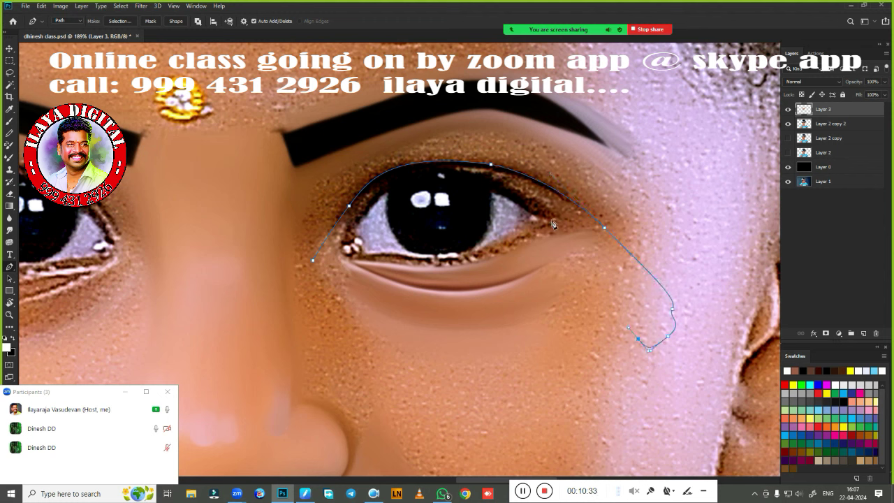
pyautogui.moveTo(562, 256)
pyautogui.mouseDown()
pyautogui.moveTo(562, 238)
pyautogui.moveTo(524, 196)
pyautogui.mouseUp()
pyautogui.moveTo(383, 188); pyautogui.dragTo(316, 238)
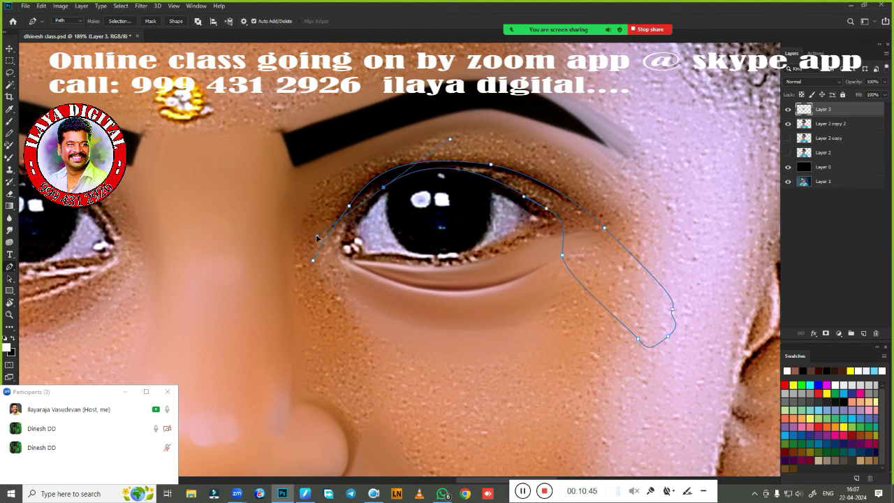
pyautogui.keyDown('alt'); pyautogui.click(384, 187); pyautogui.keyUp('alt')
pyautogui.moveTo(342, 258)
pyautogui.mouseDown()
pyautogui.moveTo(361, 274)
pyautogui.moveTo(363, 305)
pyautogui.mouseUp()
pyautogui.hotkey('ctrl', 'Return')
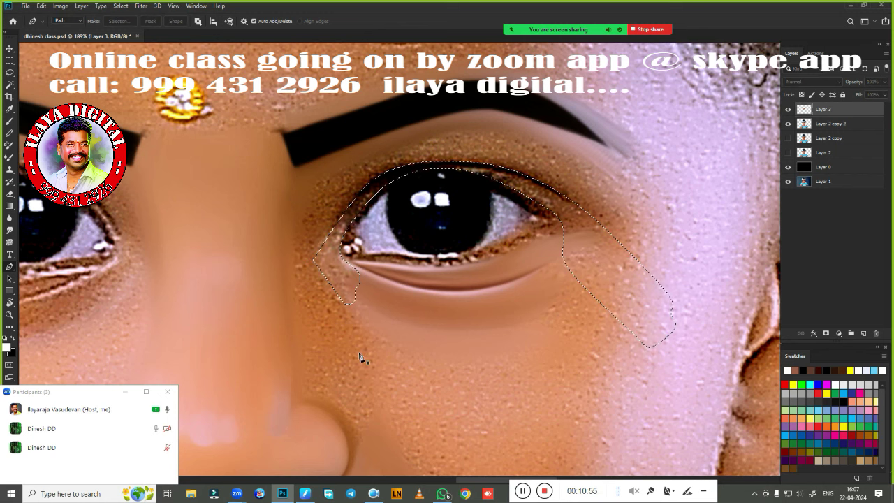
# - Dismiss the feather prompt, deselect, zoom in on the eye, and reselect the eye area
pyautogui.hotkey('shift', 'F6')
pyautogui.press('Return')
pyautogui.hotkey('ctrl', 'd')
pyautogui.scroll(3, 528, 227)
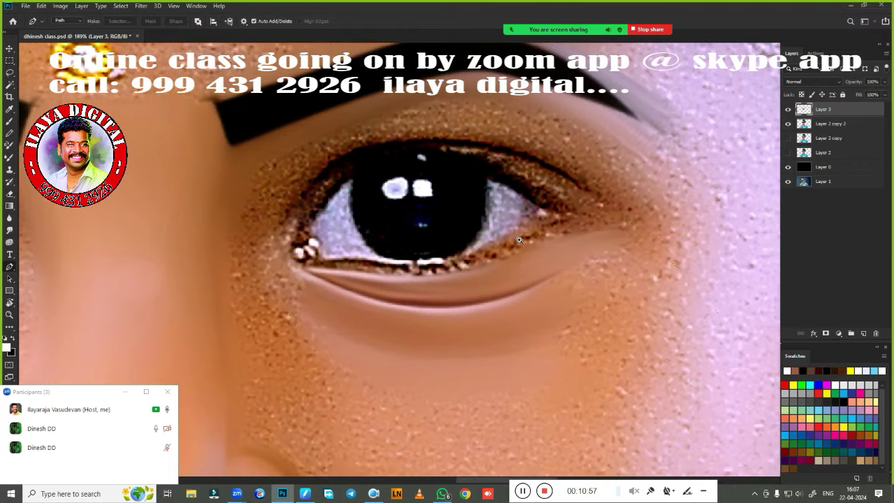
pyautogui.moveTo(542, 230); pyautogui.dragTo(528, 227)
pyautogui.hotkey('ctrl', 'shift', 'd')
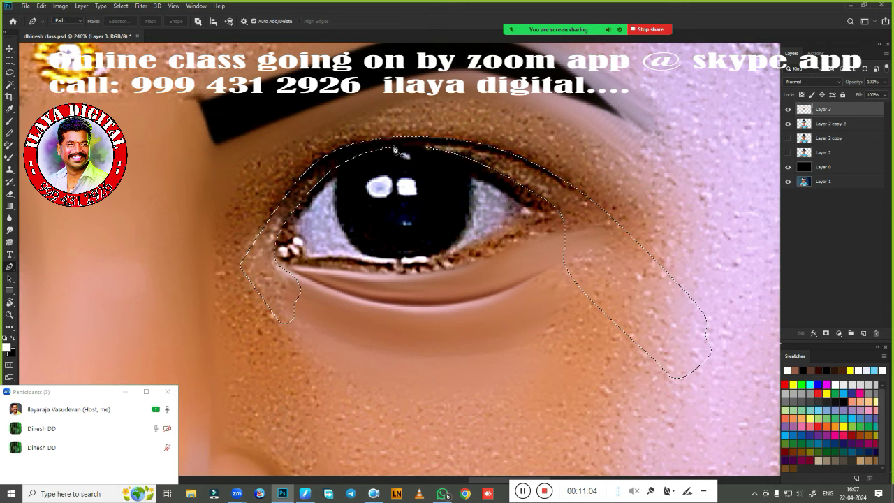
# - Set the Mixer Brush to reload after each stroke and load it with dark red #280100
pyautogui.press('b')
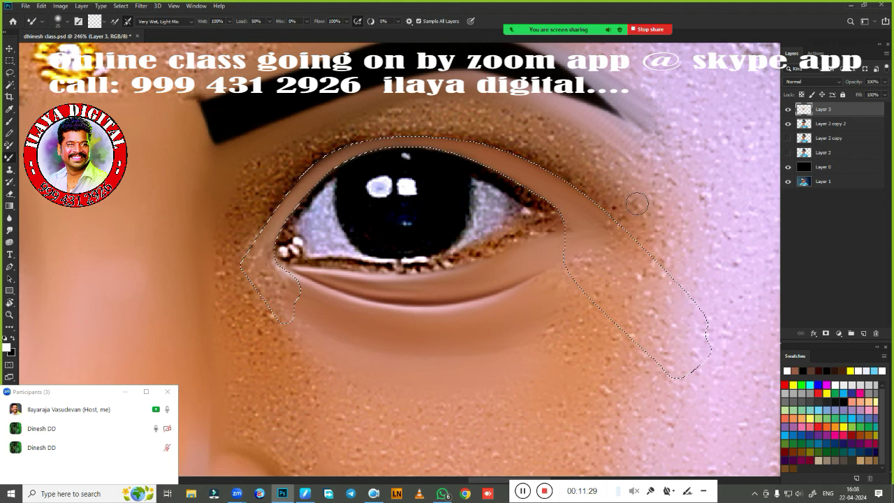
pyautogui.click(114, 22)
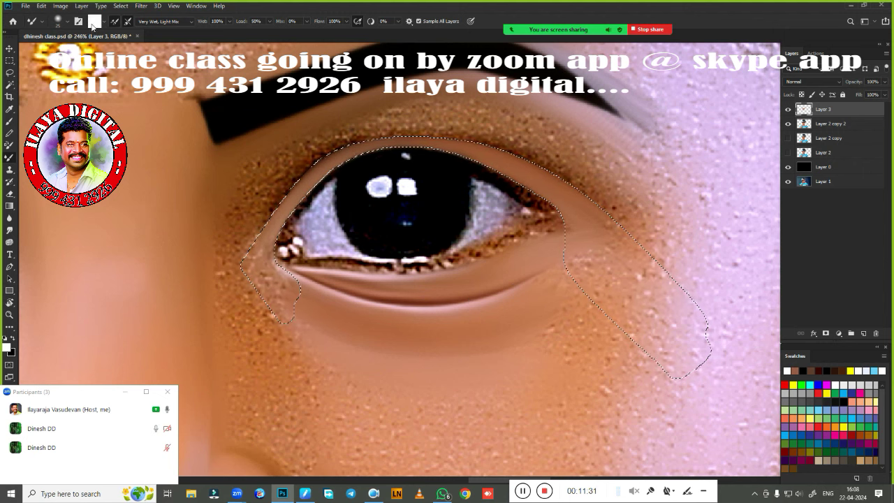
pyautogui.click(112, 24)
pyautogui.click(116, 24)
pyautogui.click(93, 25)
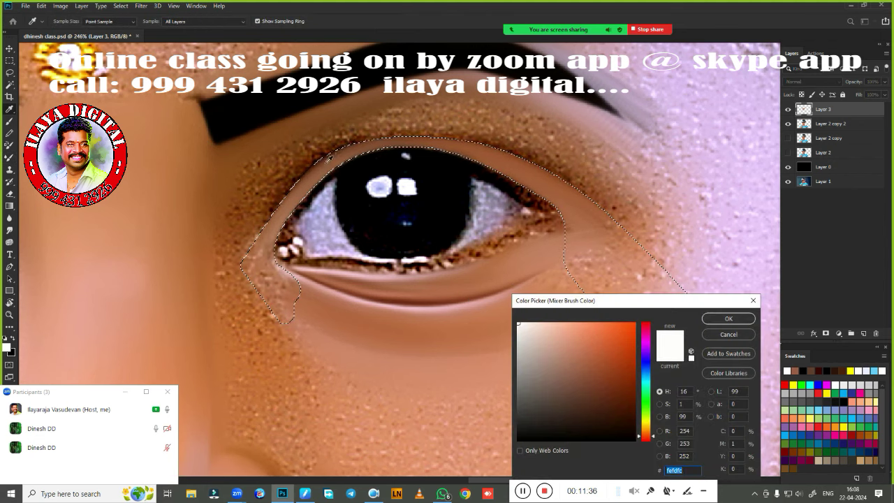
pyautogui.write('280100')
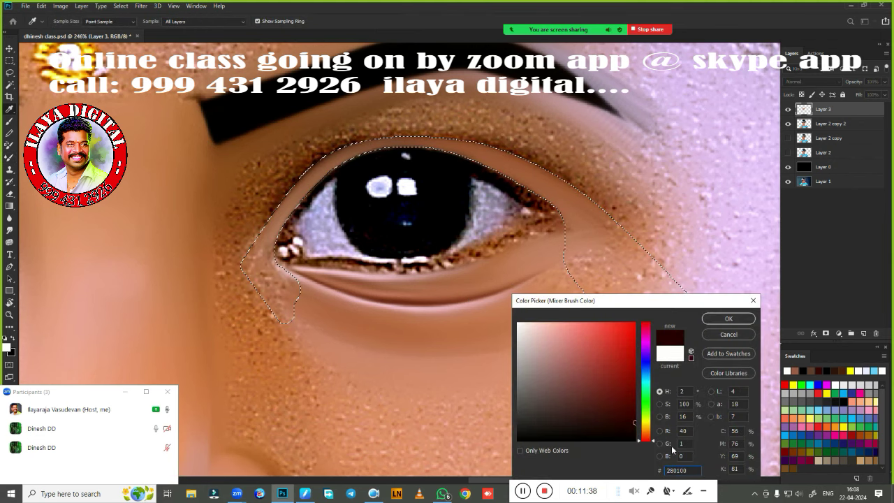
pyautogui.click(725, 319)
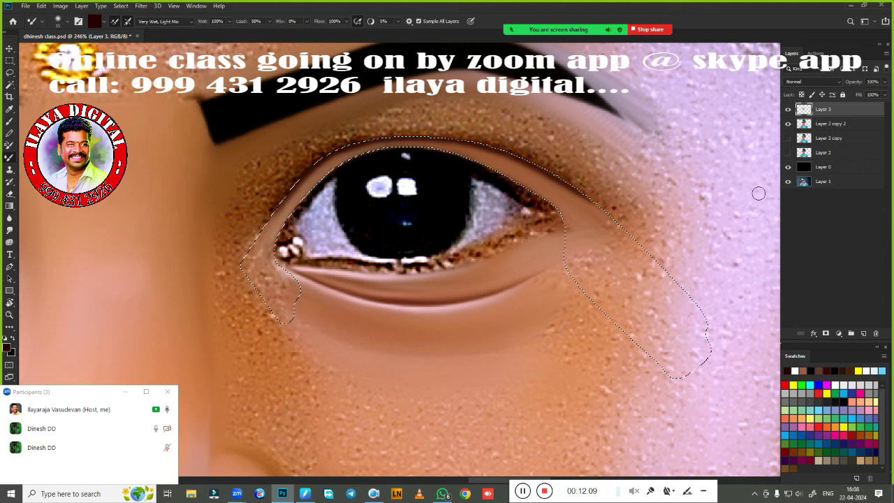
# - Feather the eye selection by 1.2 px, clean the Mixer Brush, and re-enable reloading
pyautogui.hotkey('shift', 'F6')
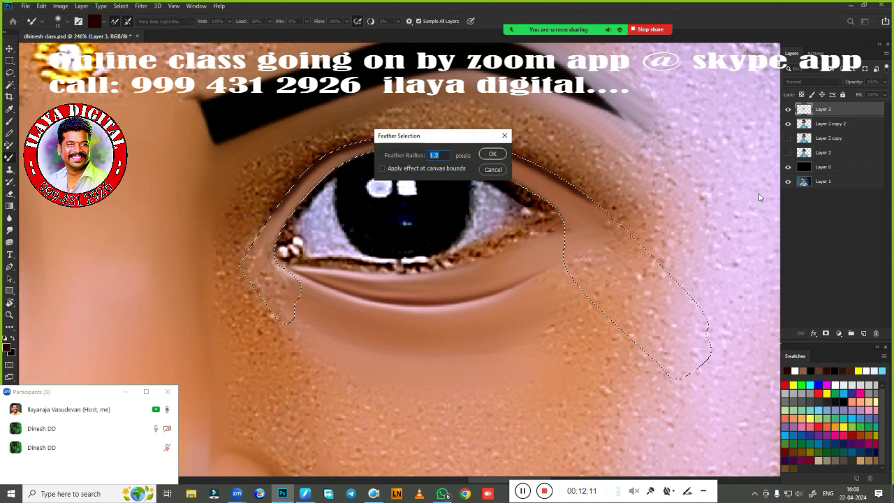
pyautogui.press('Return')
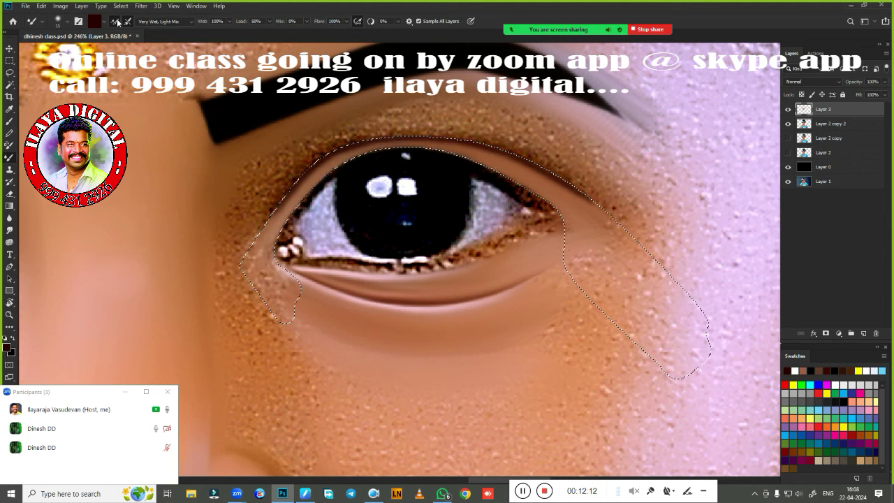
pyautogui.click(115, 22)
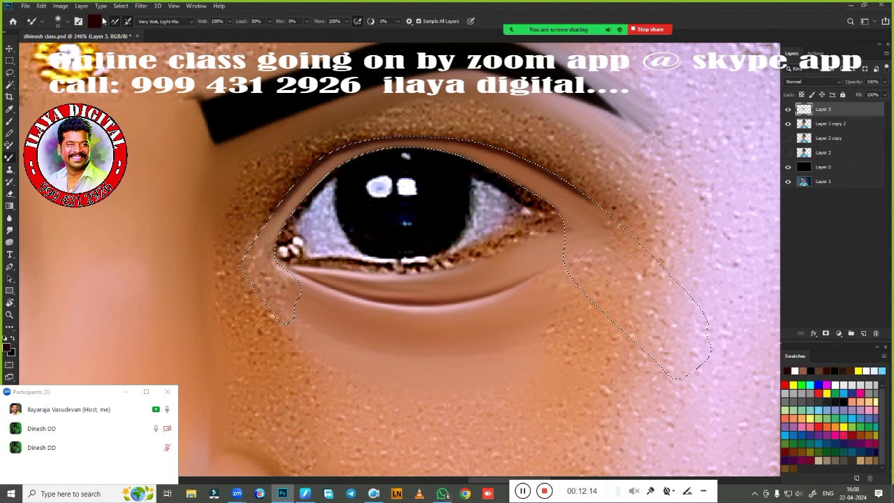
pyautogui.click(116, 23)
pyautogui.press('r')
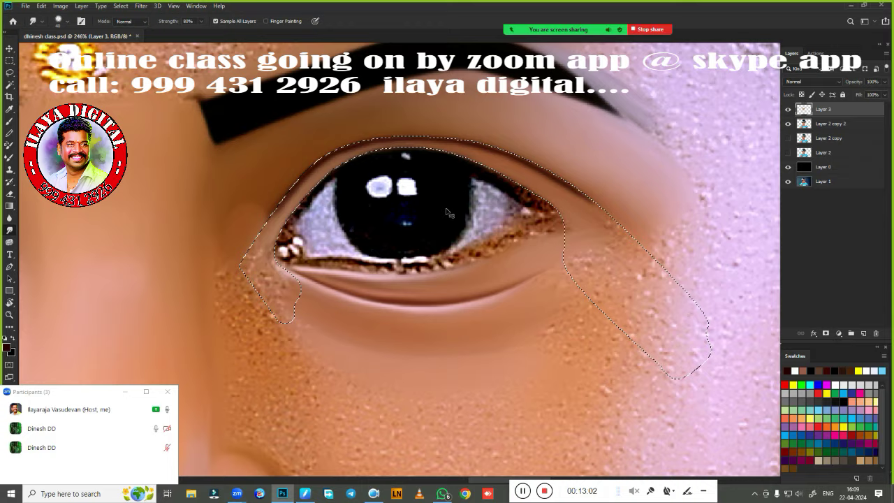
# - Zoom in and set the Mixer Brush paint colour to pure black #000000
pyautogui.scroll(3, 447, 213)
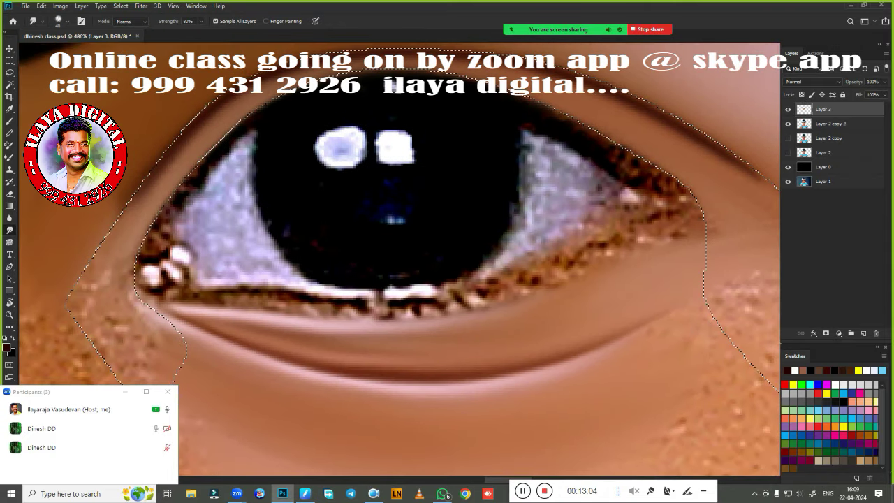
pyautogui.press('b')
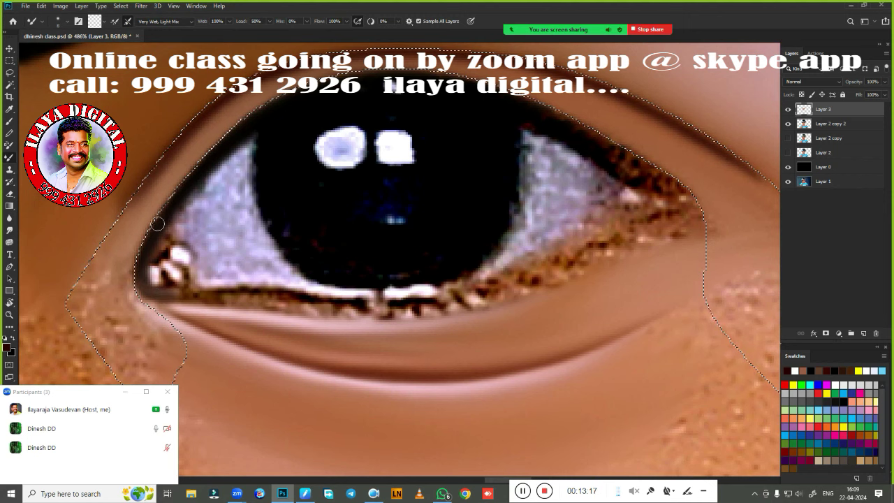
pyautogui.click(112, 22)
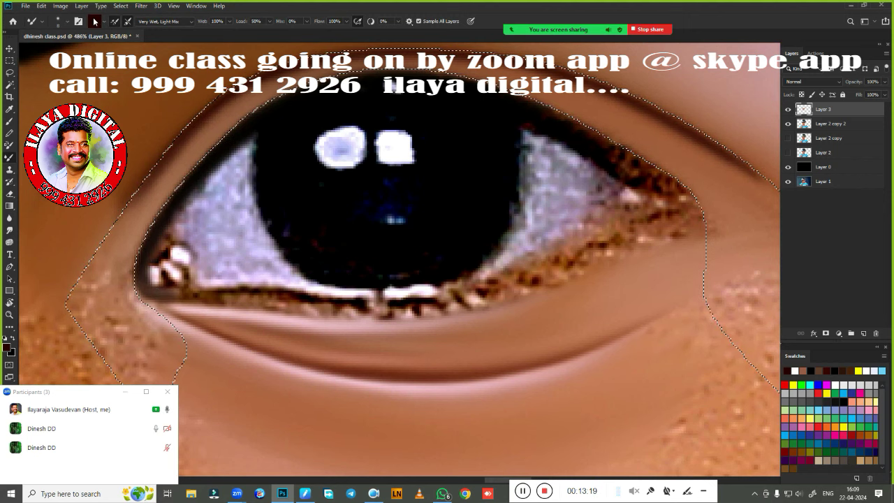
pyautogui.click(94, 22)
pyautogui.click(421, 119)
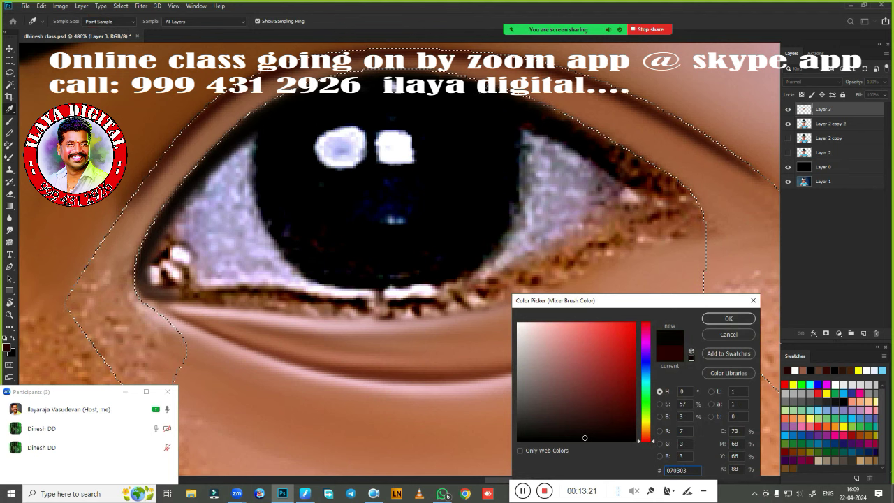
pyautogui.click(561, 151)
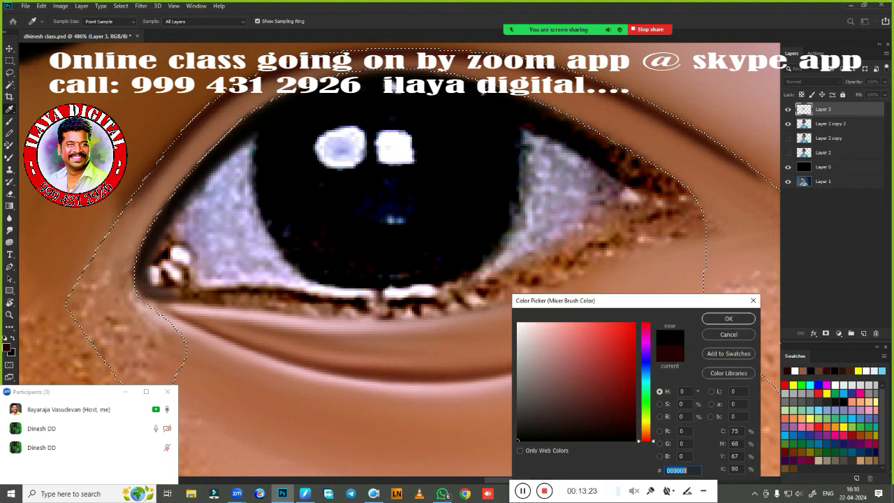
pyautogui.click(733, 319)
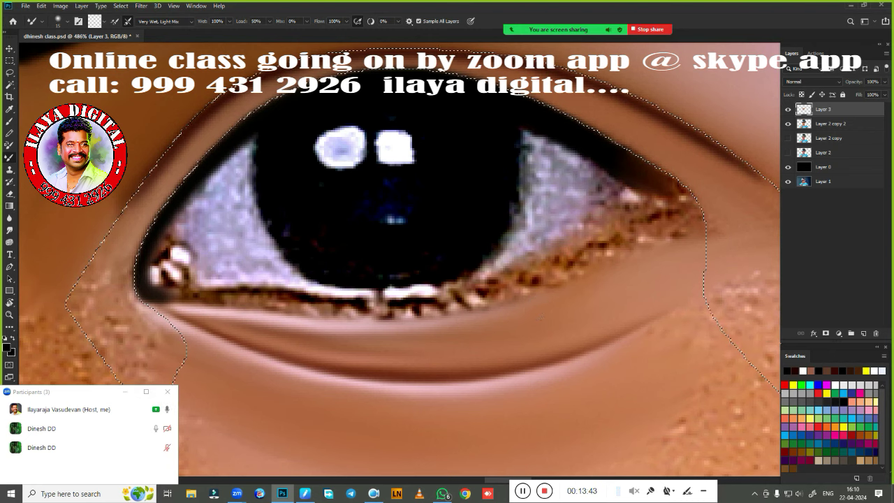
# - Clear the selection, toggle Layer 3 to compare with the original, and zoom back in
pyautogui.hotkey('ctrl', 'd')
pyautogui.scroll(-2, 541, 315)
pyautogui.scroll(-3, 541, 280)
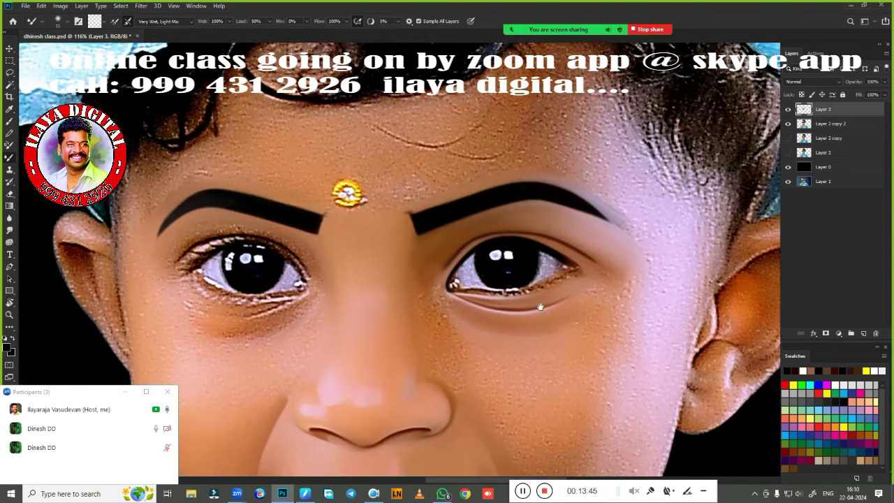
pyautogui.scroll(-2, 541, 230)
pyautogui.click(788, 109)
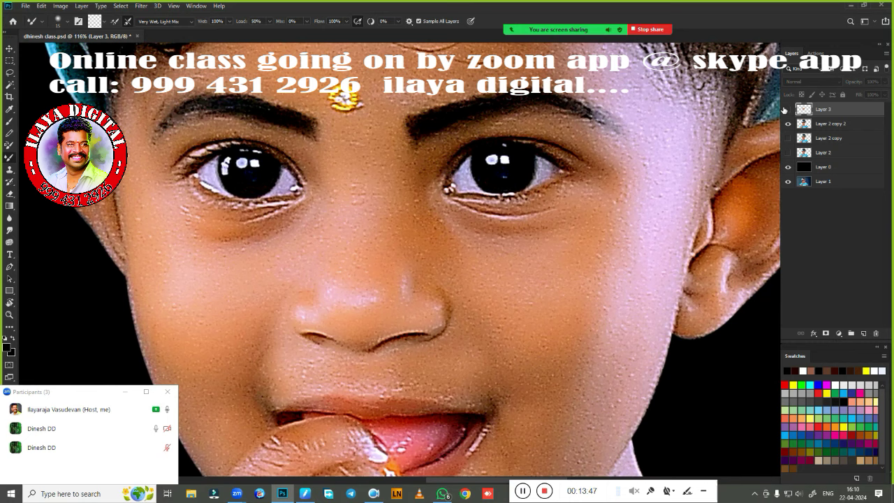
pyautogui.click(788, 109)
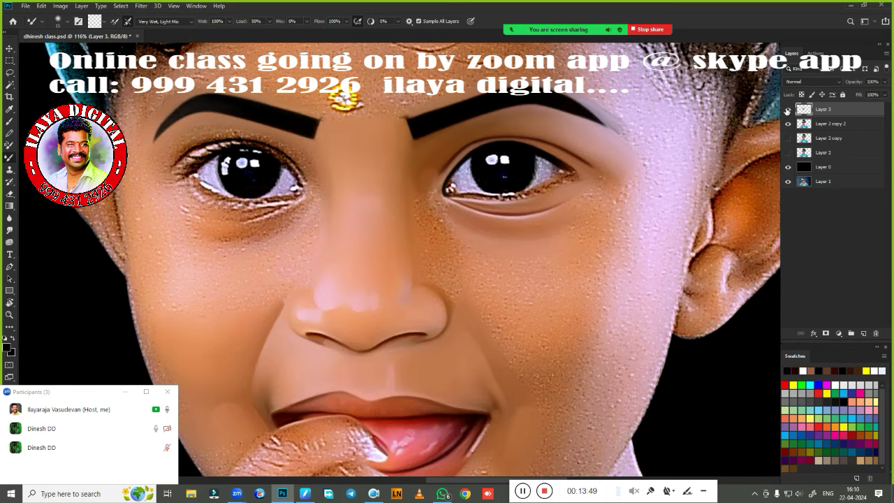
pyautogui.click(787, 109)
pyautogui.click(788, 109)
pyautogui.scroll(2, 491, 213)
pyautogui.scroll(2, 482, 227)
pyautogui.scroll(1, 473, 241)
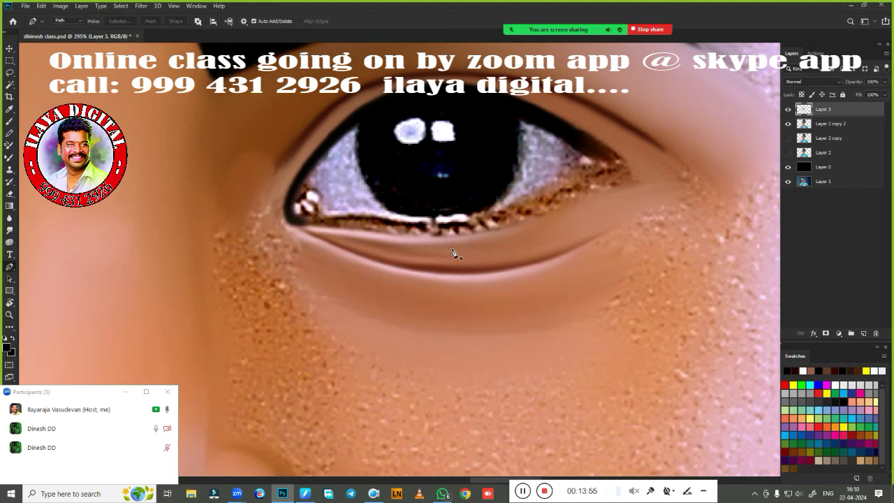
# - Start a Pen path at the eye's inner corner curving along the lower lid
pyautogui.press('p')
pyautogui.scroll(2, 447, 262)
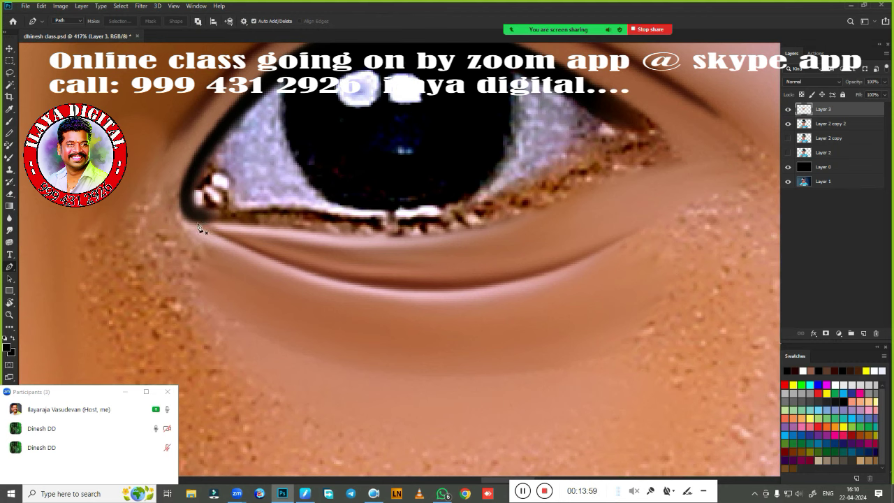
pyautogui.click(194, 223)
pyautogui.moveTo(289, 214); pyautogui.dragTo(316, 222)
pyautogui.hotkey('ctrl', 'z')
pyautogui.hotkey('ctrl', 'z')
pyautogui.click(181, 198)
pyautogui.moveTo(181, 225); pyautogui.dragTo(212, 220)
# - Extend the path around the outer eye corner and convert it to a selection
pyautogui.moveTo(362, 225); pyautogui.dragTo(405, 233)
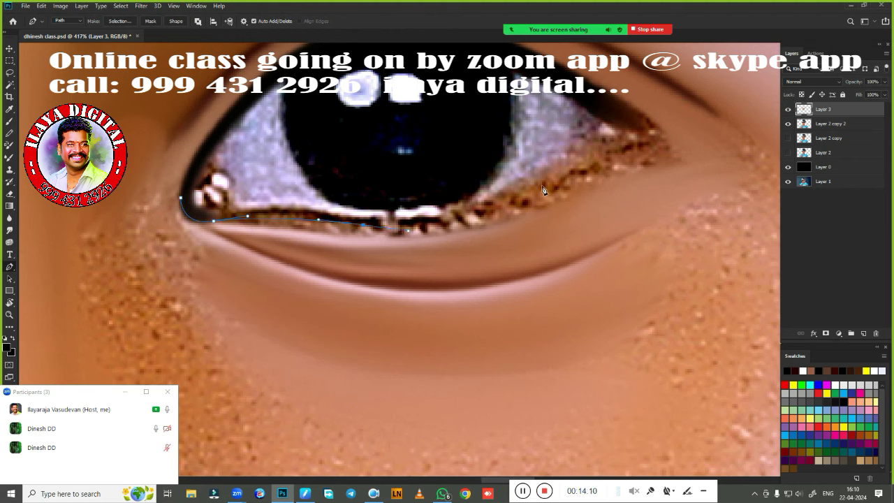
pyautogui.moveTo(521, 205); pyautogui.dragTo(545, 182)
pyautogui.hotkey('ctrl', 'z')
pyautogui.moveTo(485, 224); pyautogui.dragTo(532, 185)
pyautogui.click(595, 147)
pyautogui.moveTo(591, 113); pyautogui.dragTo(564, 92)
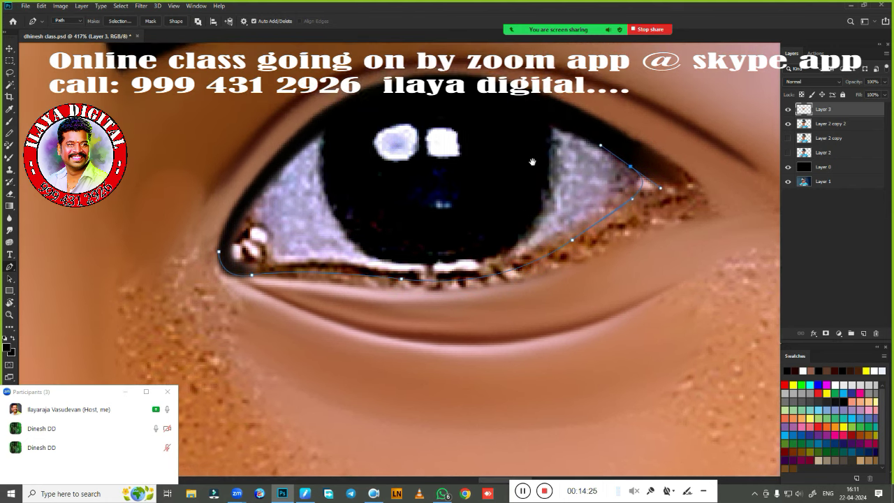
pyautogui.moveTo(497, 113); pyautogui.dragTo(541, 172)
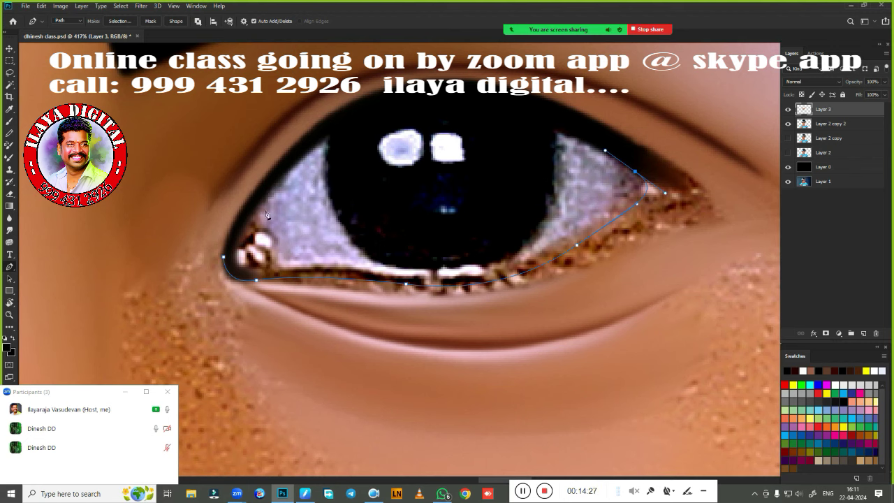
pyautogui.hotkey('ctrl', 'Return')
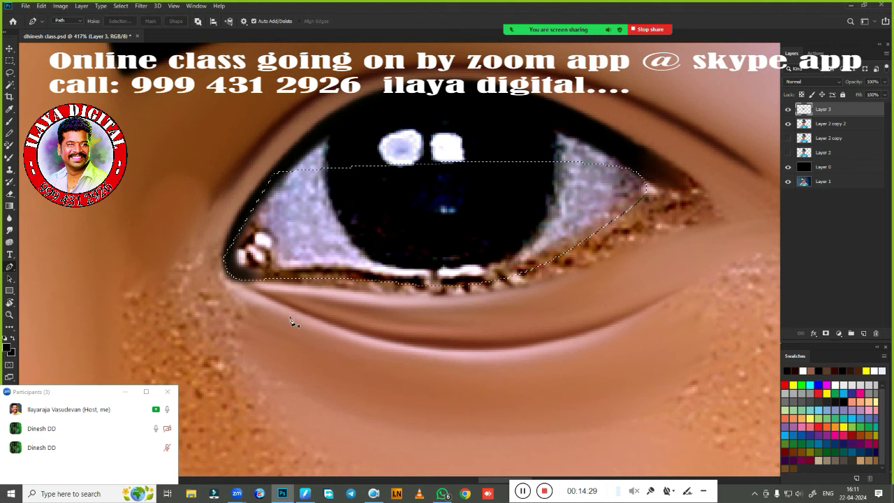
# - Feather the new eye selection and switch to the Mixer Brush
pyautogui.hotkey('shift', 'F6')
pyautogui.press('Return')
pyautogui.scroll(3, 289, 316)
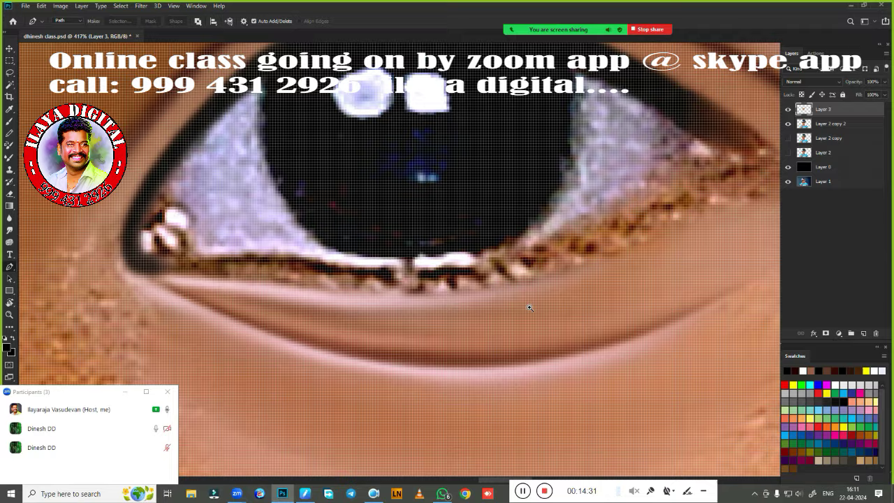
pyautogui.scroll(-2, 500, 245)
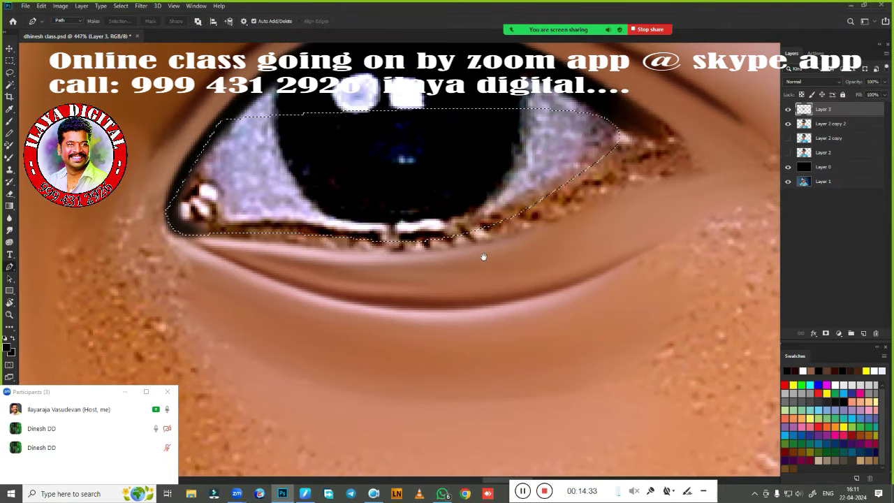
pyautogui.press('b')
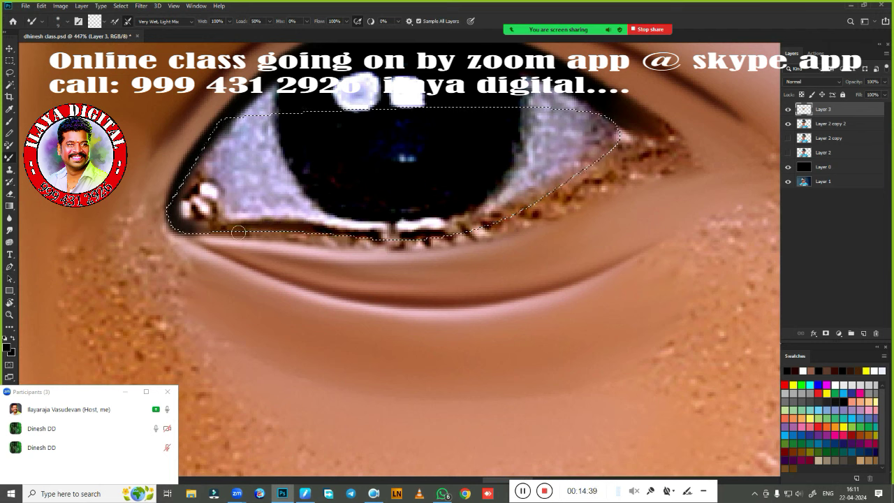
# - Darken and smooth the lower lid edge from the inner corner toward the outer corner
pyautogui.moveTo(209, 222); pyautogui.dragTo(241, 220)
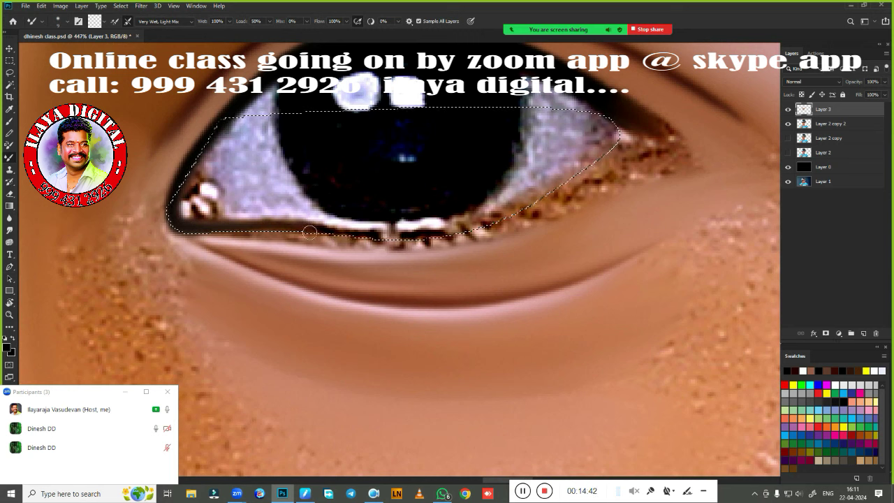
pyautogui.moveTo(462, 225); pyautogui.dragTo(489, 221)
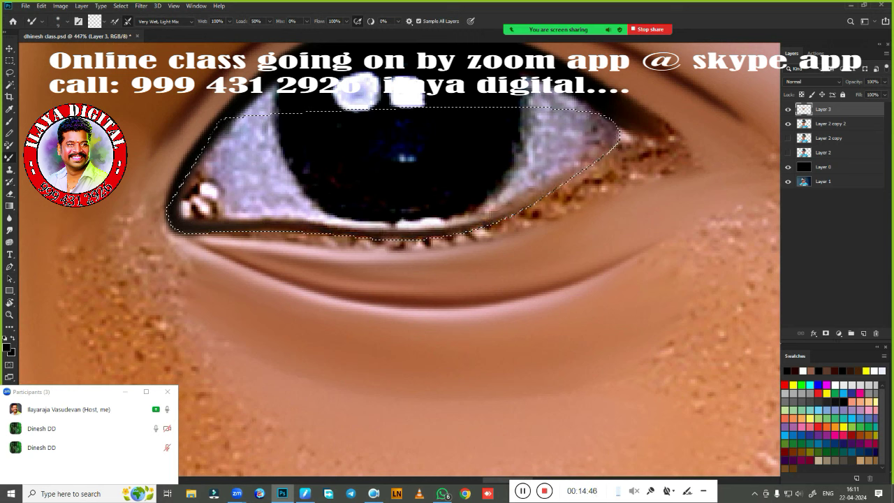
pyautogui.moveTo(486, 224); pyautogui.dragTo(574, 170)
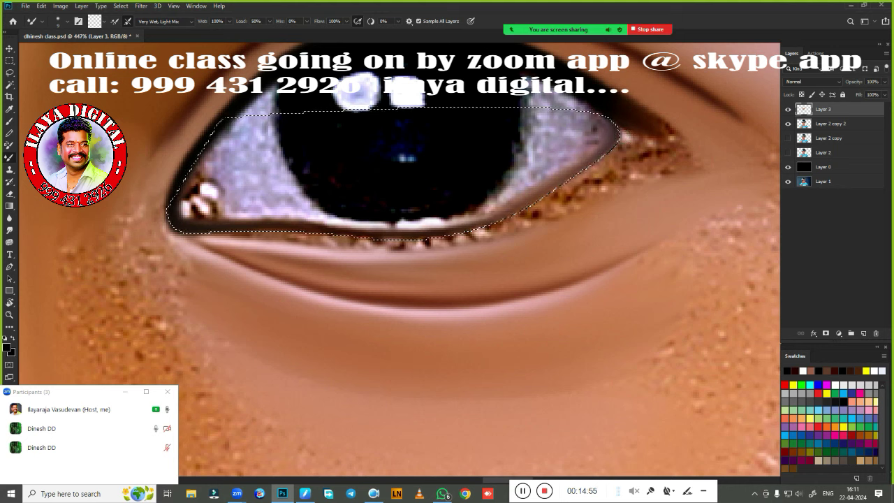
pyautogui.moveTo(366, 222); pyautogui.dragTo(330, 227)
pyautogui.moveTo(446, 231); pyautogui.dragTo(522, 202)
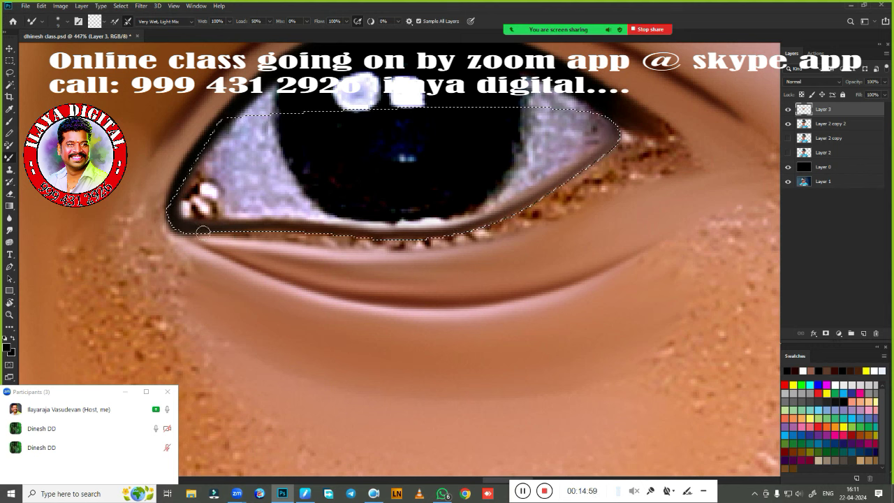
pyautogui.moveTo(248, 225); pyautogui.dragTo(329, 222)
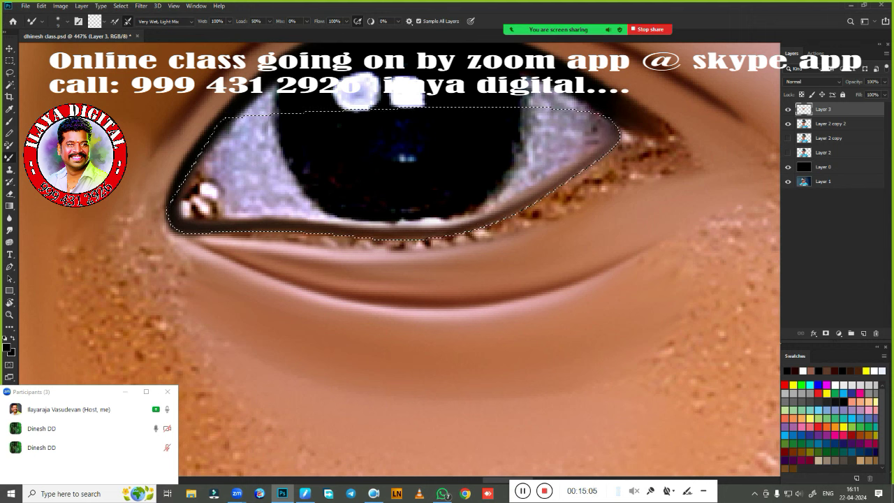
# - Blend the lower-right eyelid edge near the outer eye corner
pyautogui.moveTo(498, 218); pyautogui.dragTo(473, 225)
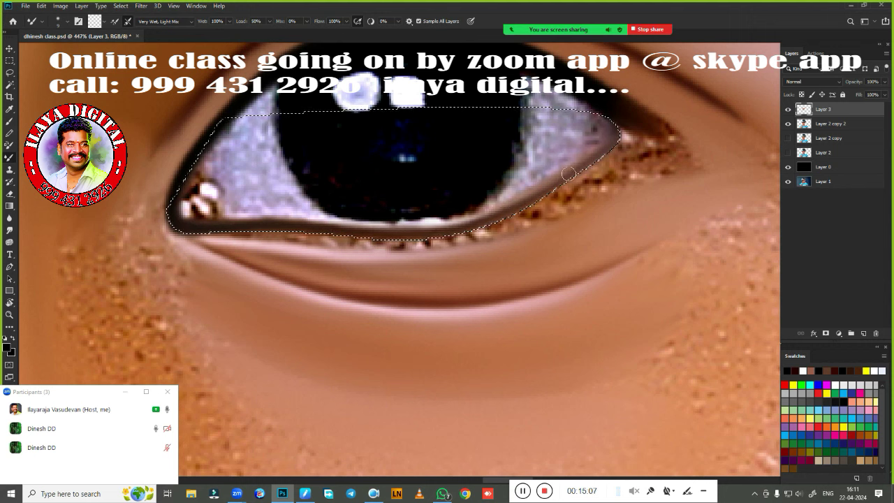
pyautogui.moveTo(568, 175)
pyautogui.mouseDown()
pyautogui.moveTo(529, 205)
pyautogui.moveTo(565, 183)
pyautogui.moveTo(437, 237)
pyautogui.mouseUp()
pyautogui.moveTo(518, 216)
pyautogui.mouseDown()
pyautogui.moveTo(614, 146)
pyautogui.moveTo(531, 204)
pyautogui.mouseUp()
pyautogui.moveTo(607, 147)
pyautogui.mouseDown()
pyautogui.moveTo(537, 203)
pyautogui.moveTo(607, 150)
pyautogui.moveTo(559, 189)
pyautogui.mouseUp()
pyautogui.moveTo(522, 211)
pyautogui.mouseDown()
pyautogui.moveTo(612, 145)
pyautogui.moveTo(522, 210)
pyautogui.moveTo(613, 145)
pyautogui.moveTo(523, 210)
pyautogui.moveTo(612, 145)
pyautogui.moveTo(559, 185)
pyautogui.moveTo(578, 187)
pyautogui.mouseUp()
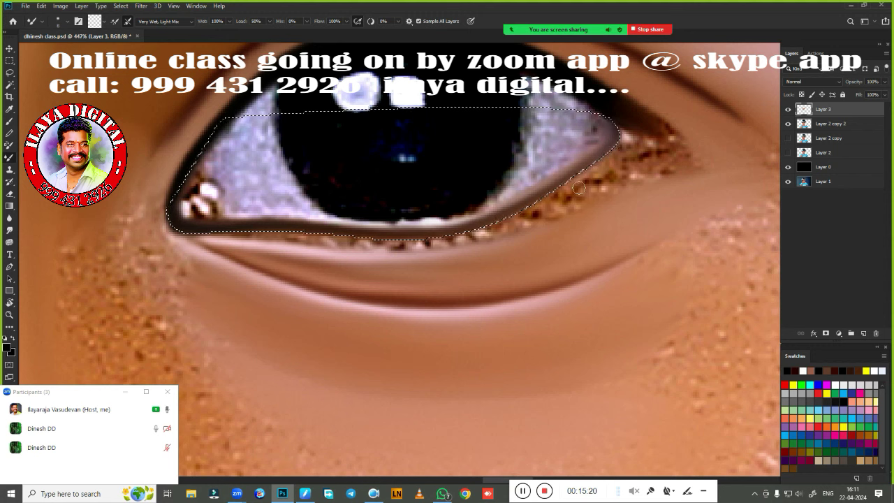
pyautogui.hotkey('shift', 'F6')
# - Apply the feather and smudge the lower-lid lashes and skin beyond the outer corner smooth
pyautogui.press('Return')
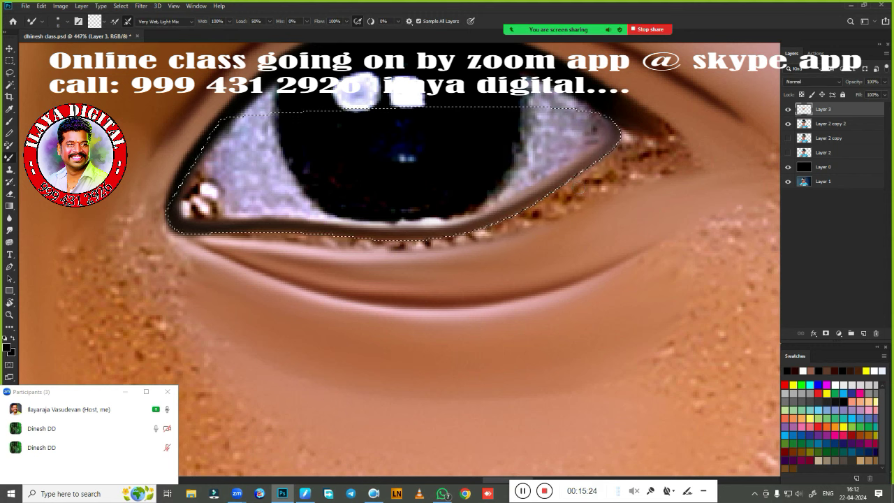
pyautogui.press('r')
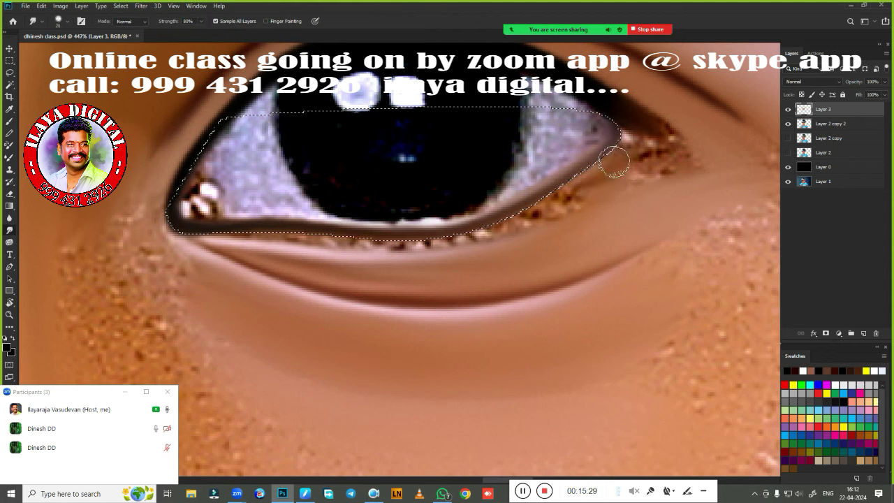
pyautogui.moveTo(601, 175); pyautogui.dragTo(538, 213)
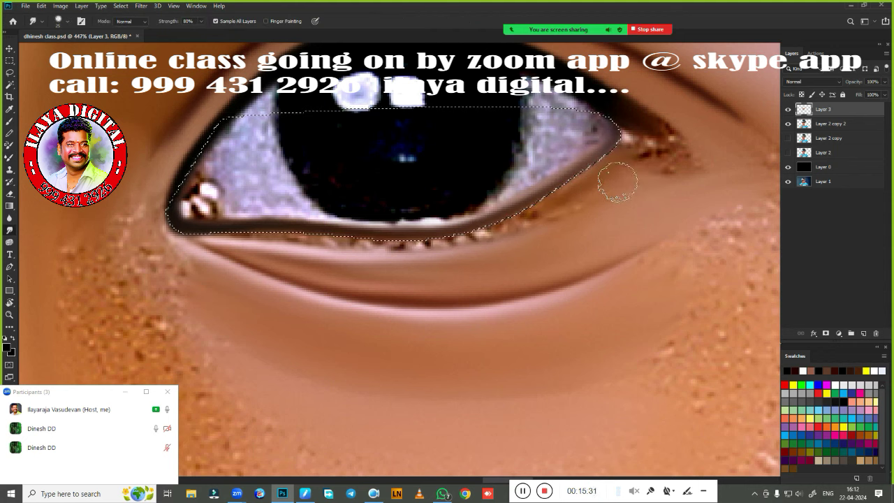
pyautogui.moveTo(618, 181); pyautogui.dragTo(524, 223)
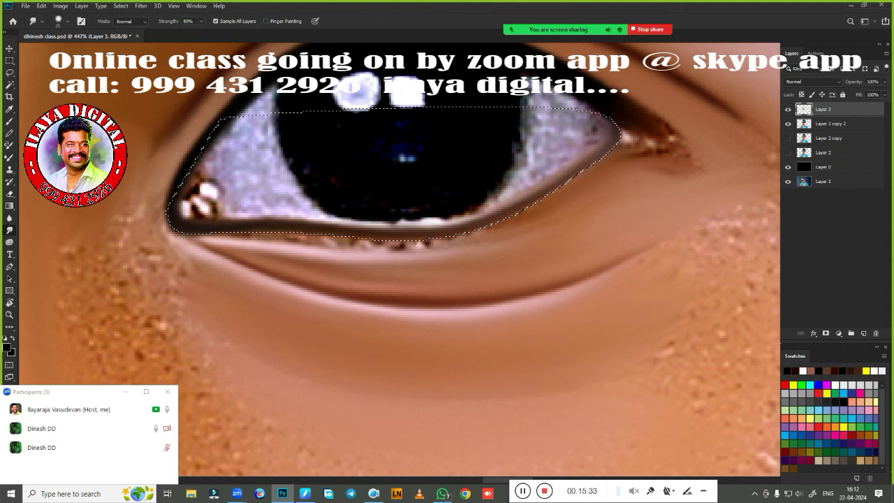
pyautogui.moveTo(559, 200)
pyautogui.mouseDown()
pyautogui.moveTo(510, 221)
pyautogui.moveTo(277, 236)
pyautogui.mouseUp()
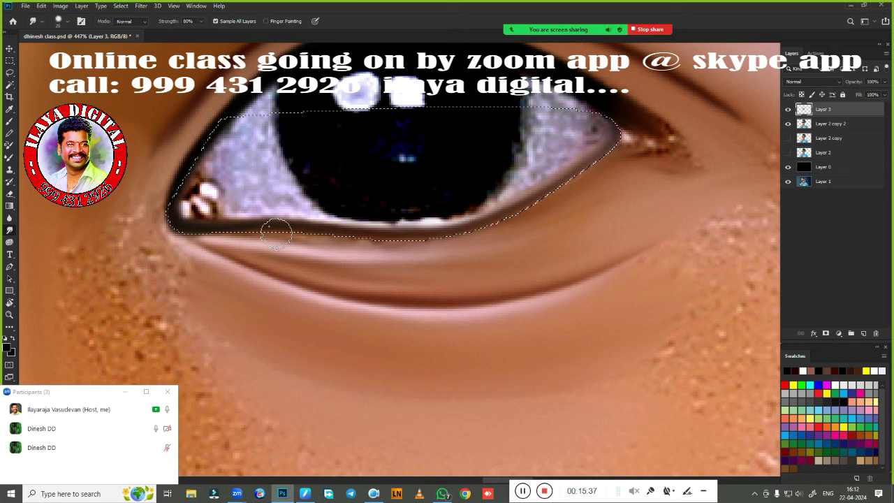
pyautogui.moveTo(586, 167)
pyautogui.mouseDown()
pyautogui.moveTo(346, 243)
pyautogui.moveTo(471, 256)
pyautogui.mouseUp()
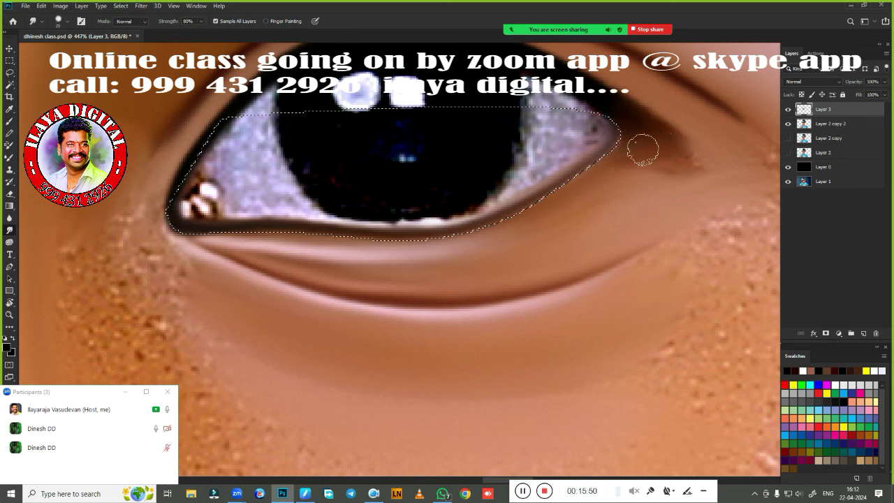
pyautogui.moveTo(638, 145); pyautogui.dragTo(606, 163)
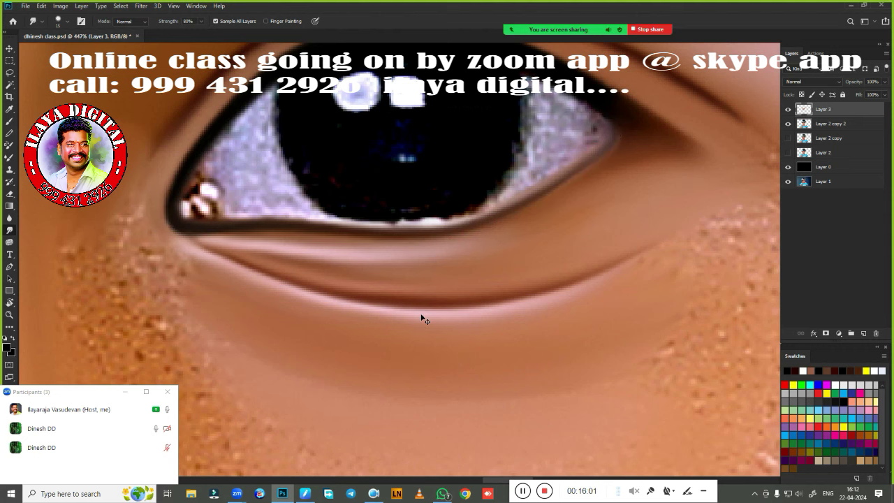
# - Deselect the eye, zoom in on the pupil, and switch to the Elliptical Marquee Tool
pyautogui.hotkey('ctrl', 'd')
pyautogui.keyDown('alt'); pyautogui.scroll(-3, 421, 319); pyautogui.keyUp('alt')
pyautogui.keyDown('alt'); pyautogui.scroll(-2, 424, 313); pyautogui.keyUp('alt')
pyautogui.moveTo(467, 292); pyautogui.dragTo(503, 266)
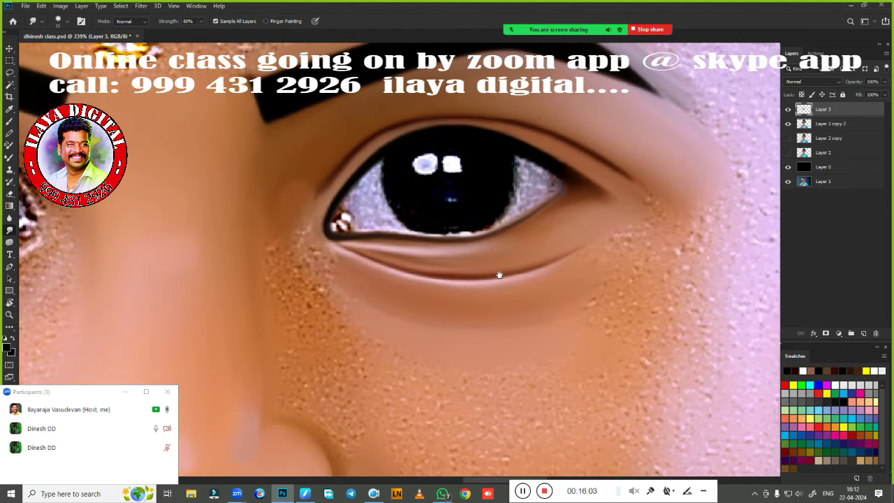
pyautogui.keyDown('alt'); pyautogui.scroll(1, 471, 253); pyautogui.keyUp('alt')
pyautogui.keyDown('alt'); pyautogui.scroll(1, 471, 254); pyautogui.keyUp('alt')
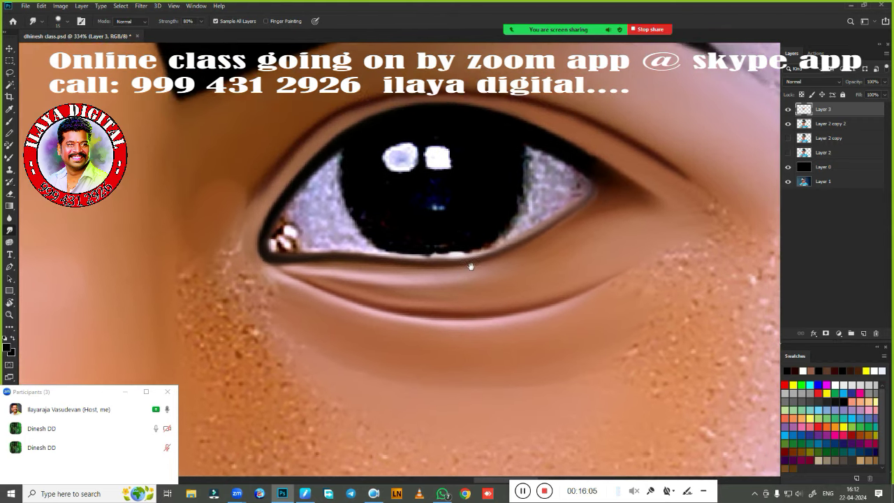
pyautogui.keyDown('alt'); pyautogui.scroll(1, 471, 255); pyautogui.keyUp('alt')
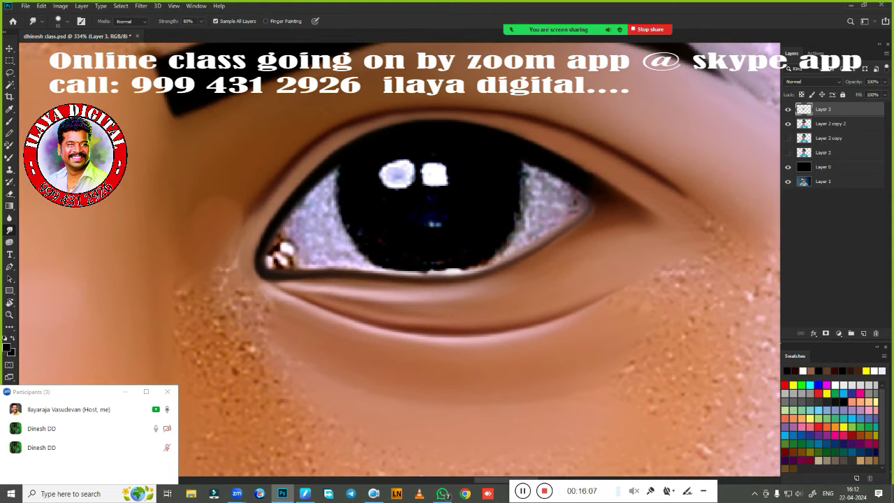
pyautogui.press('m')
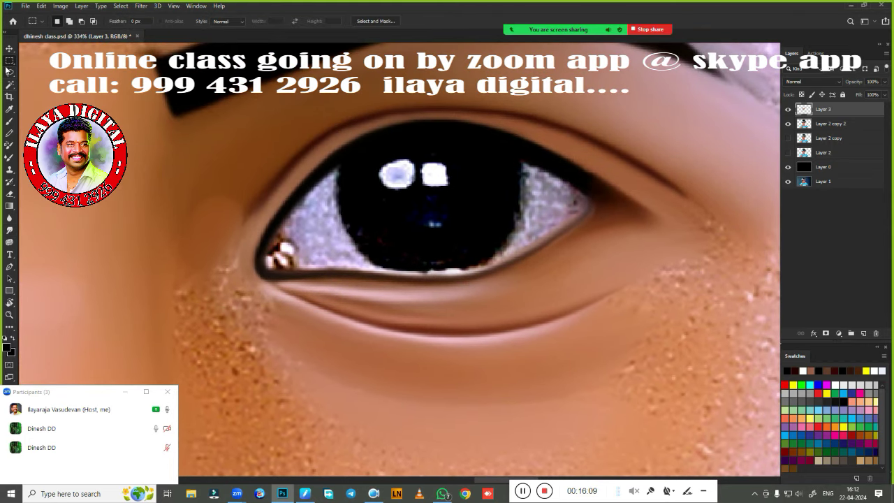
pyautogui.rightClick(9, 63)
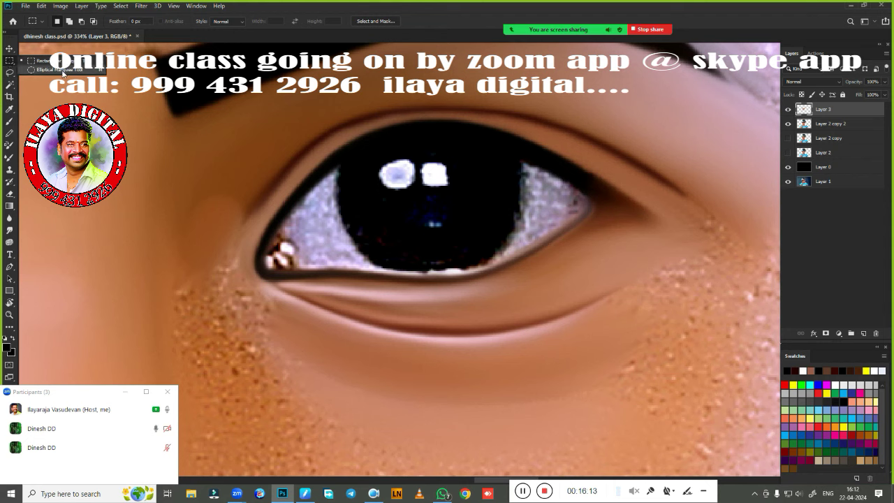
pyautogui.click(64, 71)
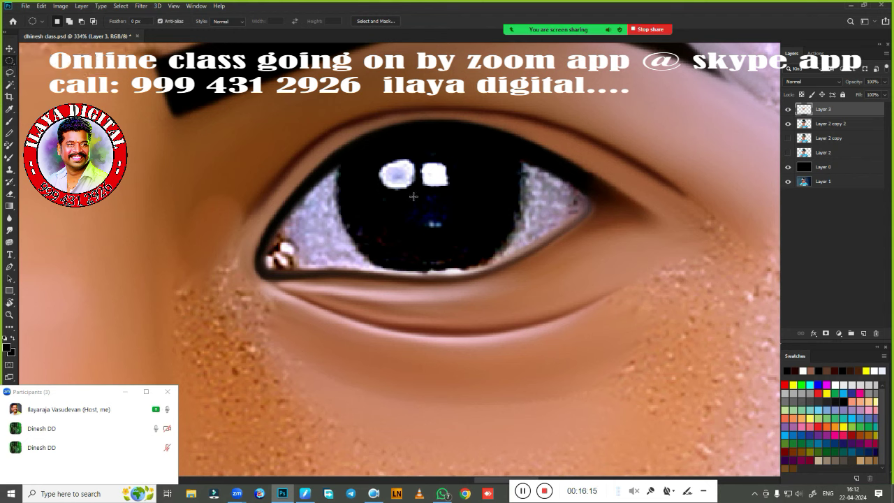
# - Draw a circle selection around the pupil, nudge it up, and set a 1.2 px feather
pyautogui.moveTo(434, 202)
pyautogui.mouseDown()
pyautogui.moveTo(351, 338)
pyautogui.moveTo(335, 227)
pyautogui.mouseUp()
pyautogui.moveTo(428, 194); pyautogui.dragTo(542, 284)
pyautogui.click(520, 283)
pyautogui.moveTo(428, 195); pyautogui.dragTo(302, 249)
pyautogui.click(462, 280)
pyautogui.moveTo(426, 189); pyautogui.dragTo(543, 283)
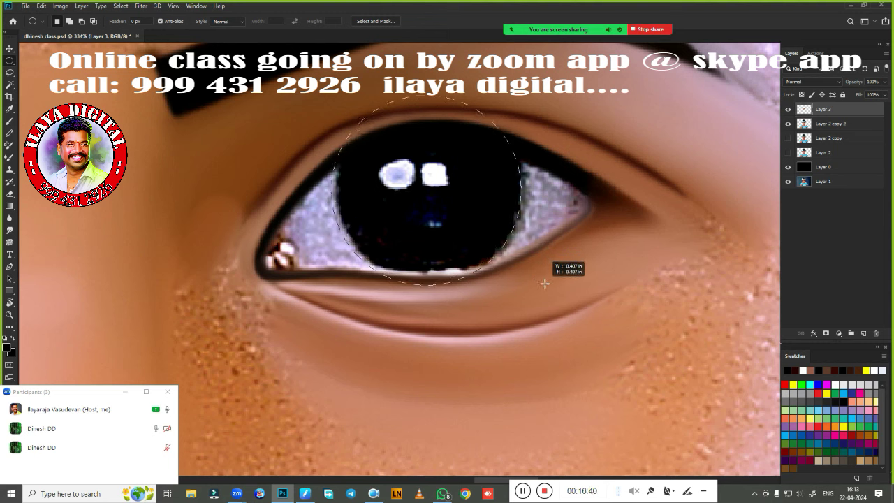
pyautogui.moveTo(544, 283); pyautogui.dragTo(532, 284)
pyautogui.press('Up')
pyautogui.press('Up')
pyautogui.press('Up')
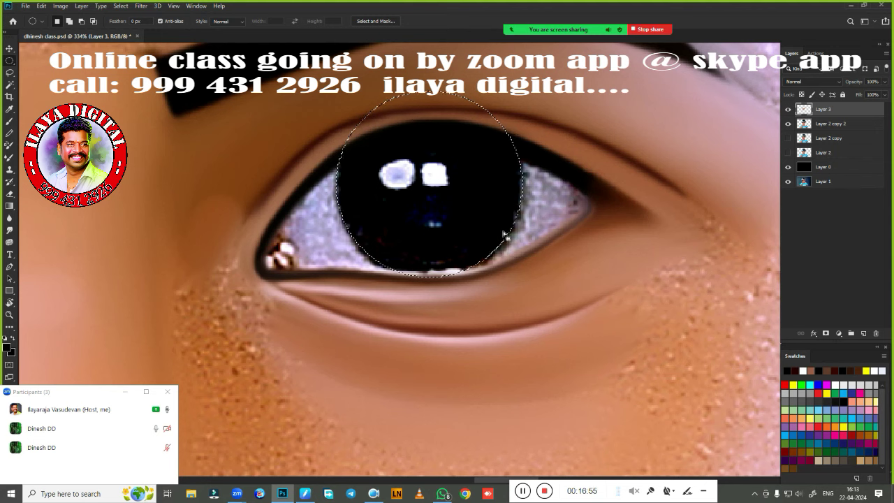
pyautogui.hotkey('shift', 'F6')
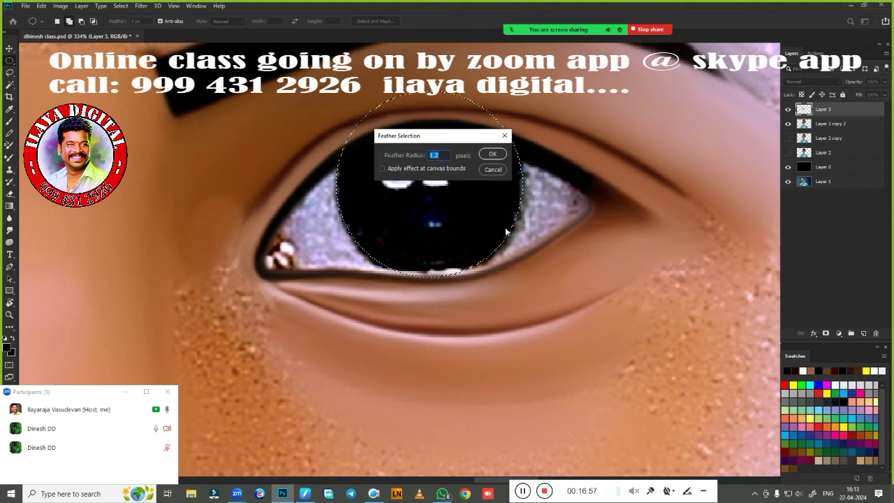
# - Apply the 1.2 px feather, then smudge the catchlights and small blue highlight out of the pupil
pyautogui.press('Return')
pyautogui.press('r')
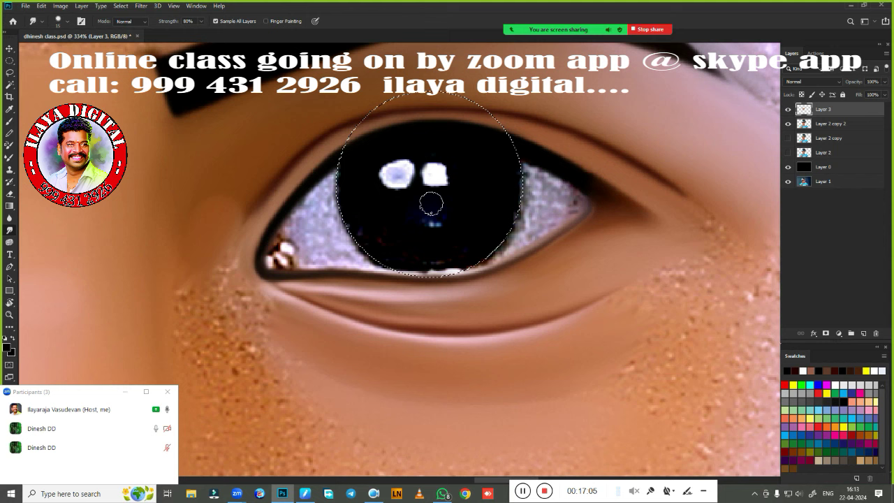
pyautogui.moveTo(447, 168)
pyautogui.mouseDown()
pyautogui.moveTo(364, 181)
pyautogui.moveTo(429, 170)
pyautogui.mouseUp()
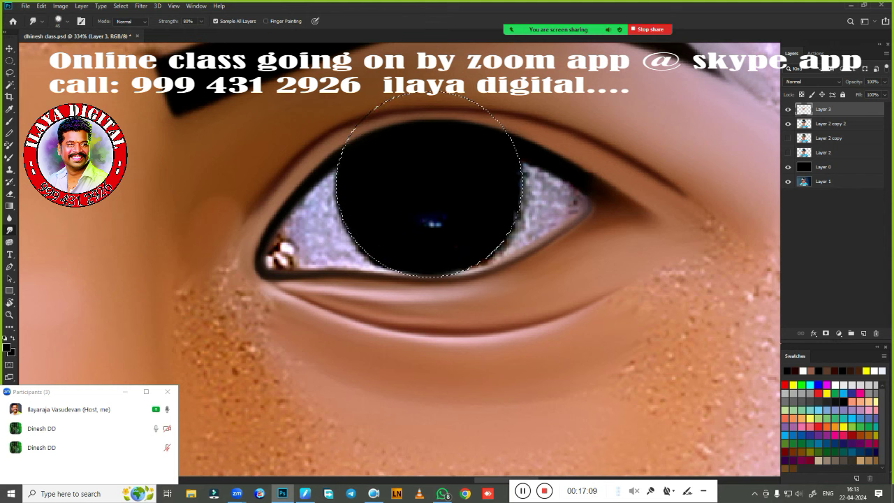
pyautogui.moveTo(432, 224); pyautogui.dragTo(465, 250)
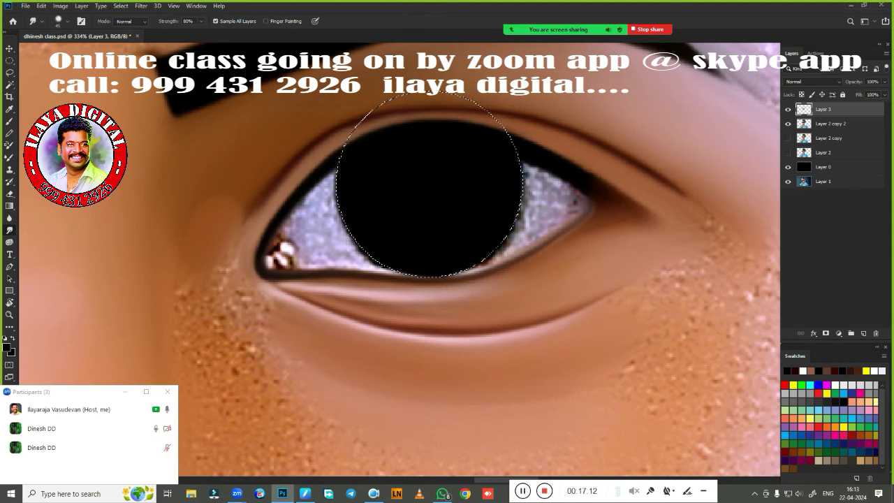
# - On a new layer, reshape both white catchlights, comparing against the original with Layer 3 hidden
pyautogui.click(864, 335)
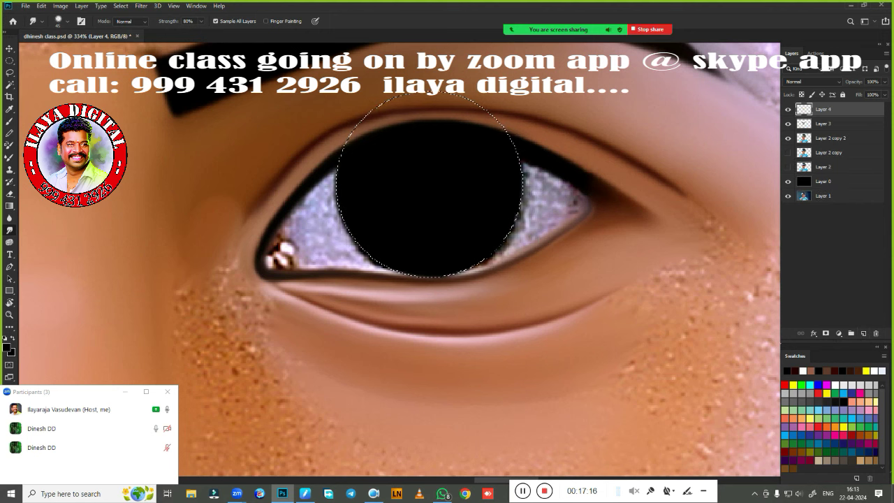
pyautogui.click(788, 126)
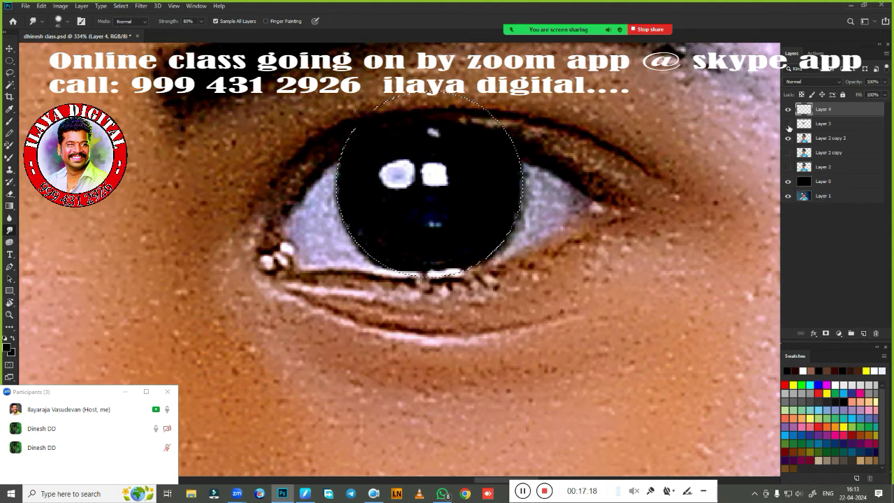
pyautogui.click(788, 125)
pyautogui.click(789, 125)
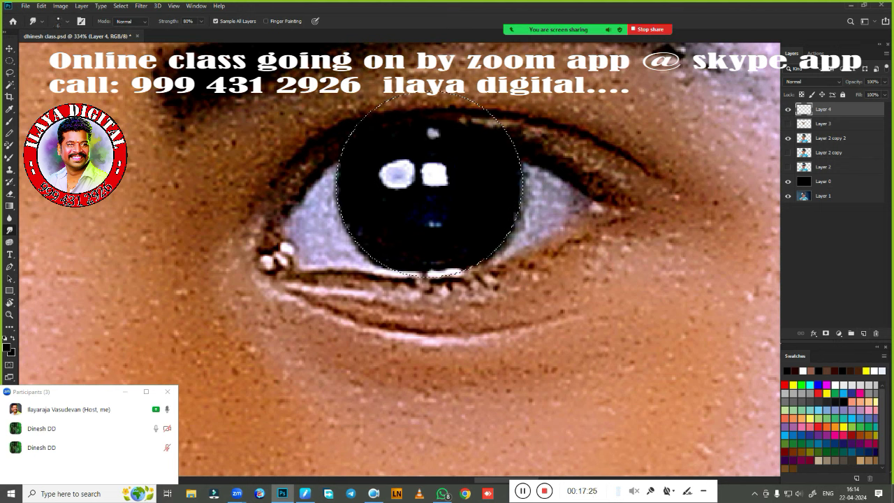
pyautogui.moveTo(434, 176); pyautogui.dragTo(434, 175)
pyautogui.moveTo(396, 174); pyautogui.dragTo(395, 175)
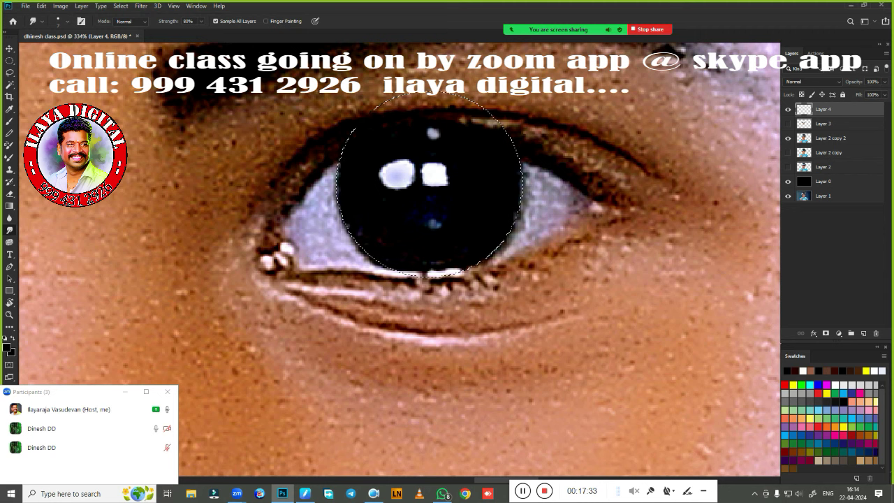
pyautogui.click(788, 124)
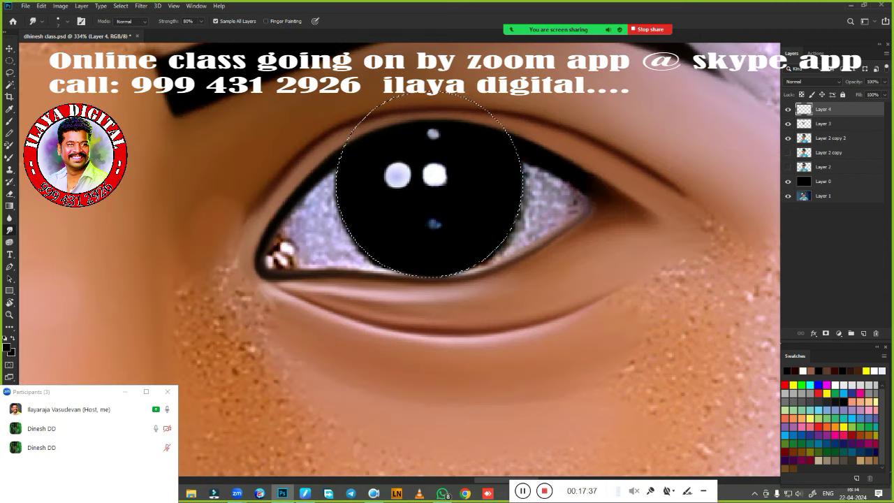
# - Soften the right pupil highlight and turn the small blue dot into a glow
pyautogui.moveTo(467, 218); pyautogui.dragTo(513, 261)
pyautogui.scroll(-3, 513, 261)
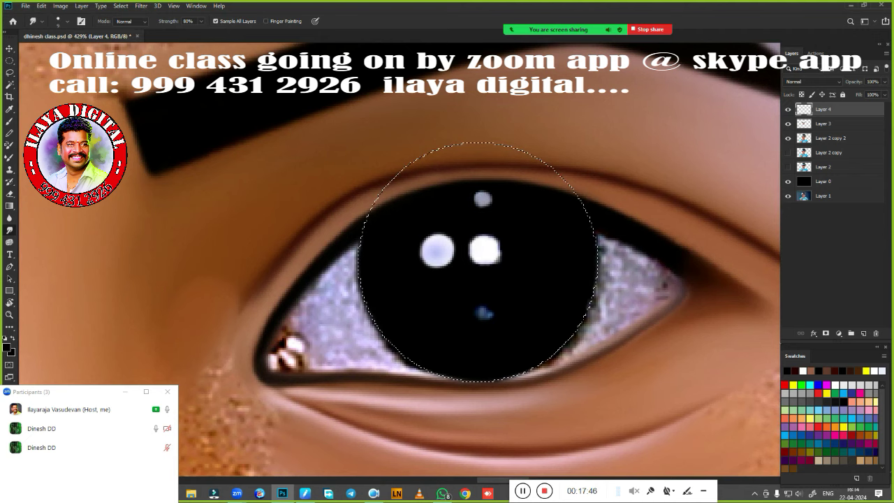
pyautogui.moveTo(485, 250); pyautogui.dragTo(484, 252)
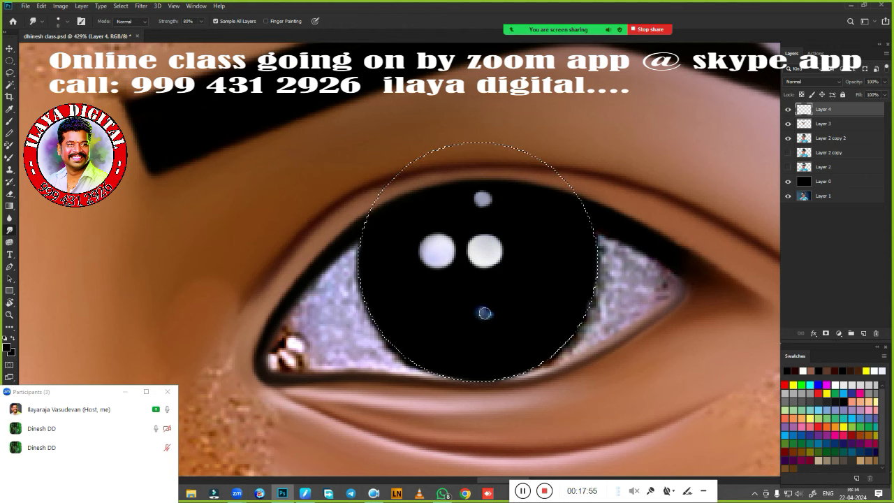
pyautogui.moveTo(485, 312); pyautogui.dragTo(481, 314)
# - Check the whole face, then feather the round iris selection
pyautogui.scroll(-5, 584, 321)
pyautogui.moveTo(515, 206); pyautogui.dragTo(504, 249)
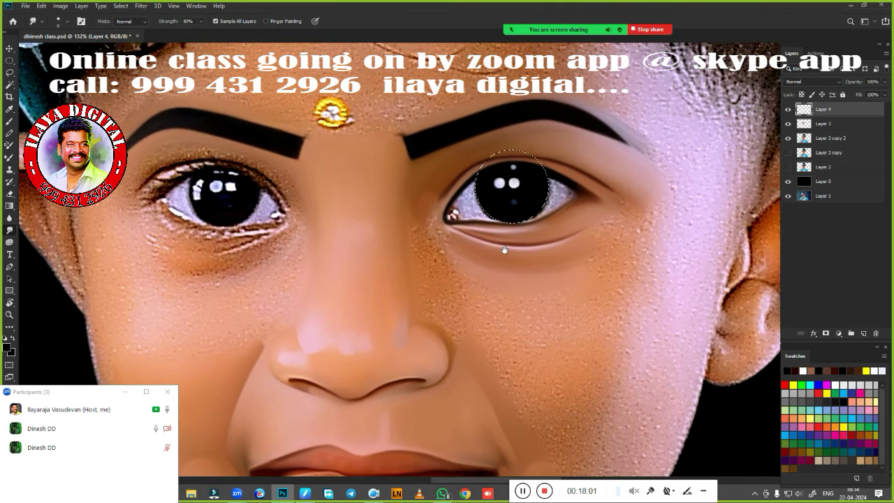
pyautogui.scroll(2, 516, 250)
pyautogui.scroll(-2, 523, 252)
pyautogui.scroll(3, 541, 252)
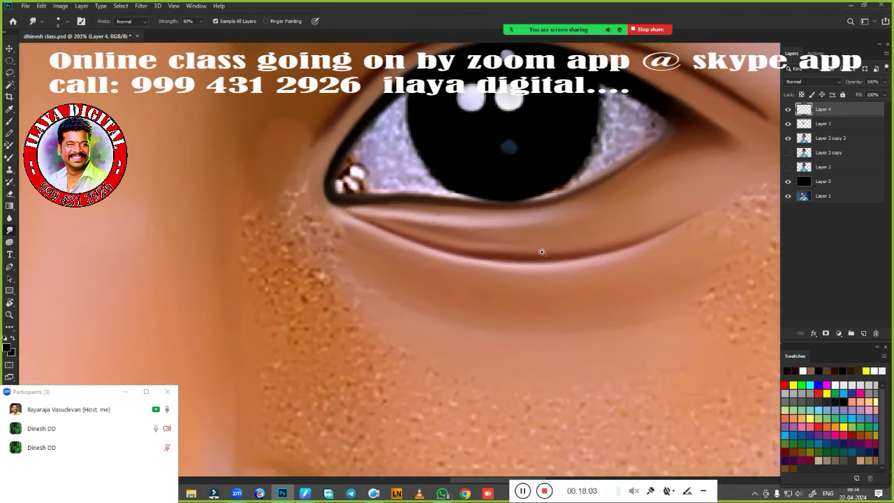
pyautogui.scroll(3, 541, 252)
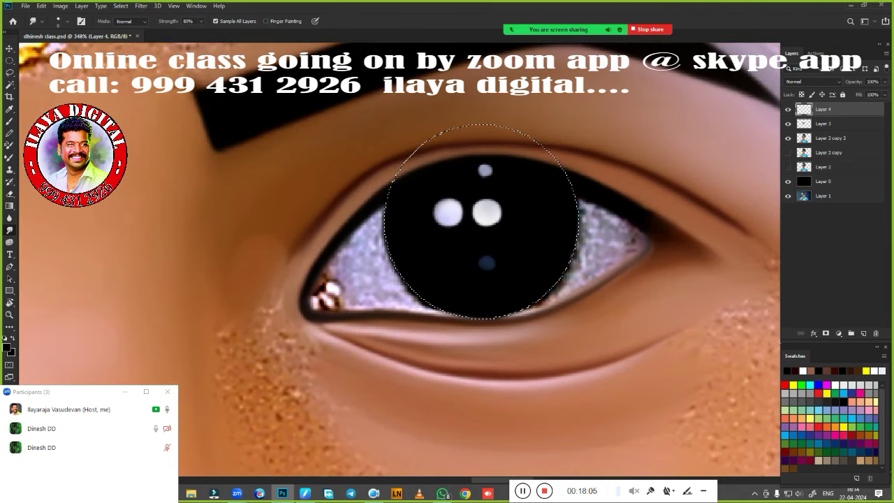
pyautogui.scroll(-3, 500, 260)
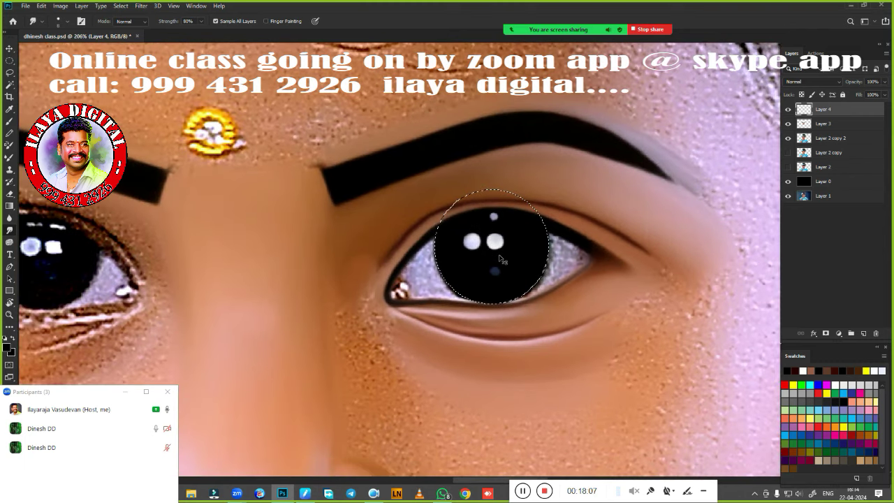
pyautogui.hotkey('shift', 'F6')
pyautogui.press('Return')
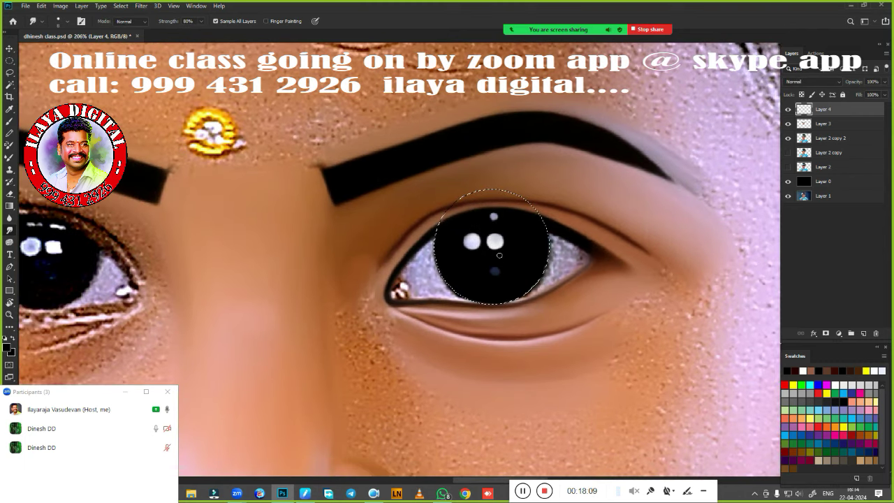
pyautogui.scroll(3, 498, 254)
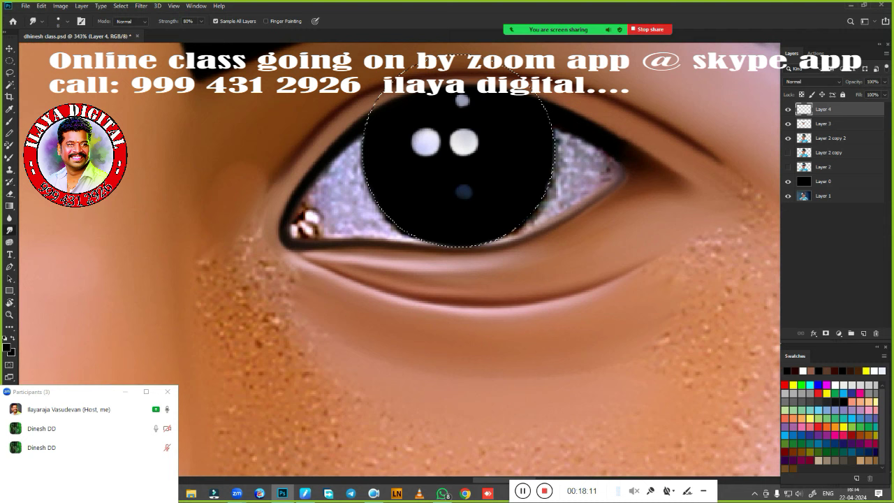
# - Load the Mixer Brush with the lavender eye-white colour aea6d6 sampled from the image
pyautogui.press('b')
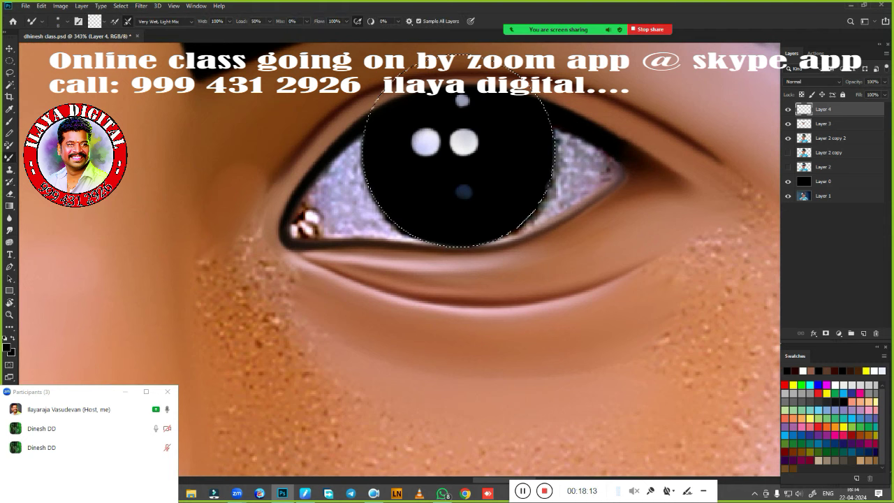
pyautogui.press('i')
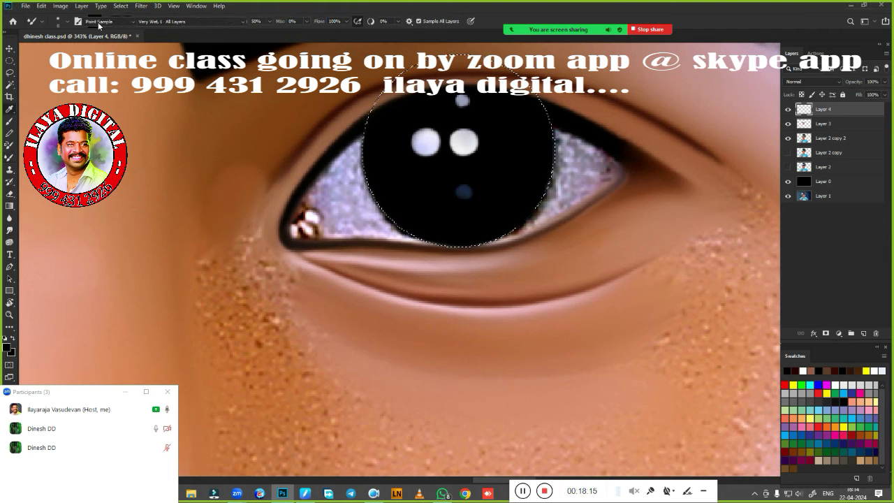
pyautogui.click(99, 25)
pyautogui.click(351, 187)
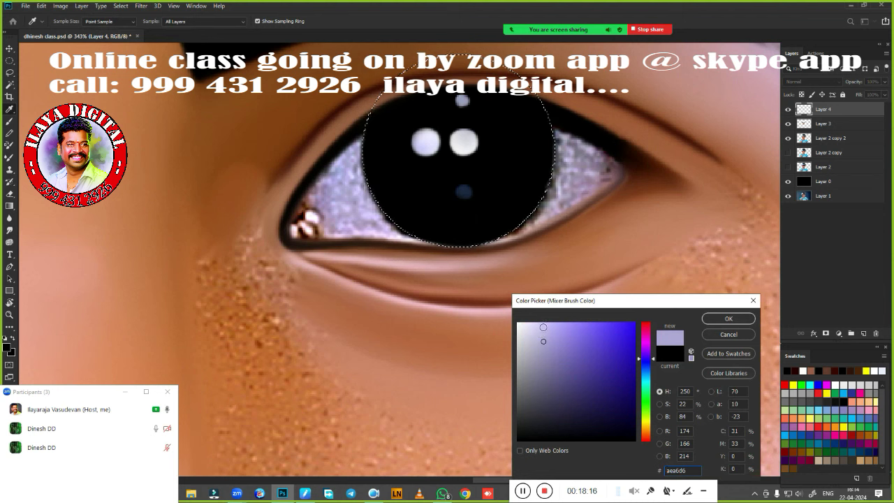
pyautogui.click(728, 318)
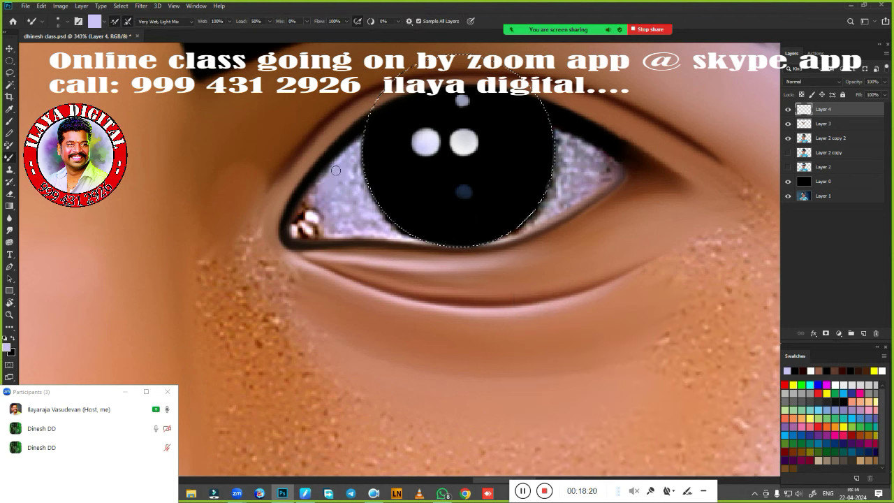
# - Paint smooth lavender over the speckled eye white on both sides of the iris
pyautogui.moveTo(336, 170); pyautogui.dragTo(347, 150)
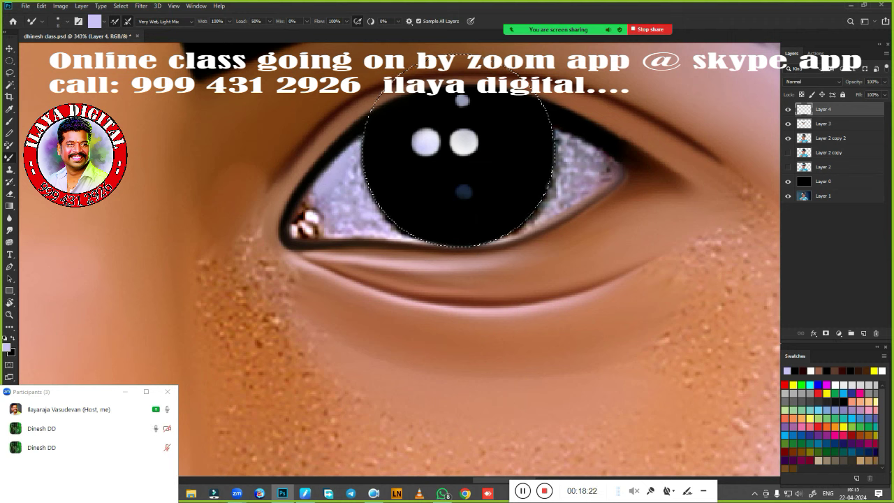
pyautogui.moveTo(341, 200)
pyautogui.mouseDown()
pyautogui.moveTo(344, 185)
pyautogui.moveTo(374, 193)
pyautogui.mouseUp()
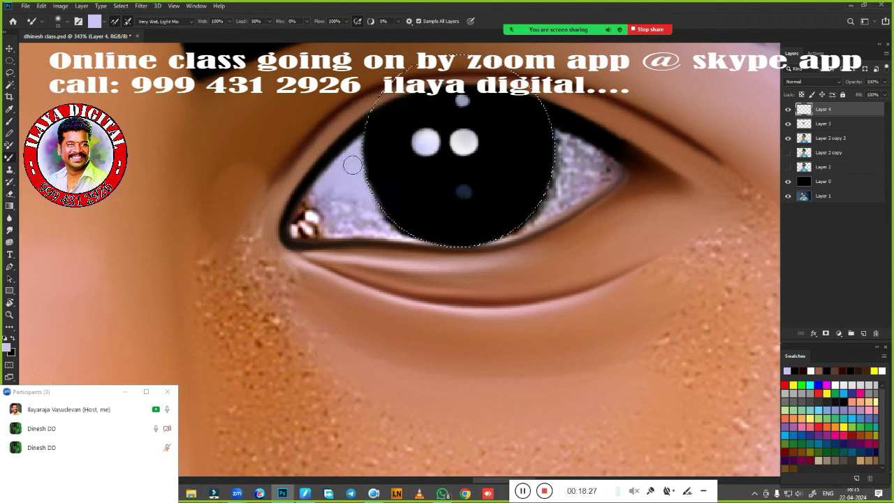
pyautogui.moveTo(352, 165); pyautogui.dragTo(362, 150)
pyautogui.moveTo(349, 201)
pyautogui.mouseDown()
pyautogui.moveTo(357, 225)
pyautogui.moveTo(382, 234)
pyautogui.mouseUp()
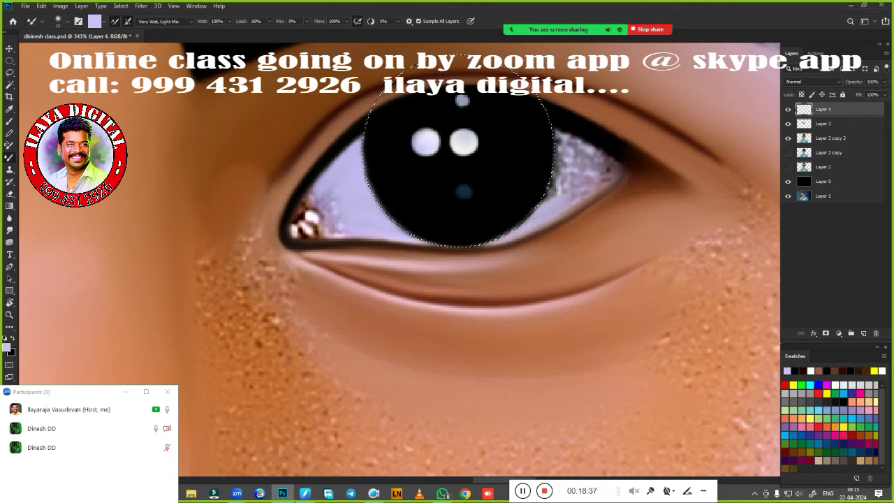
pyautogui.moveTo(583, 171); pyautogui.dragTo(564, 144)
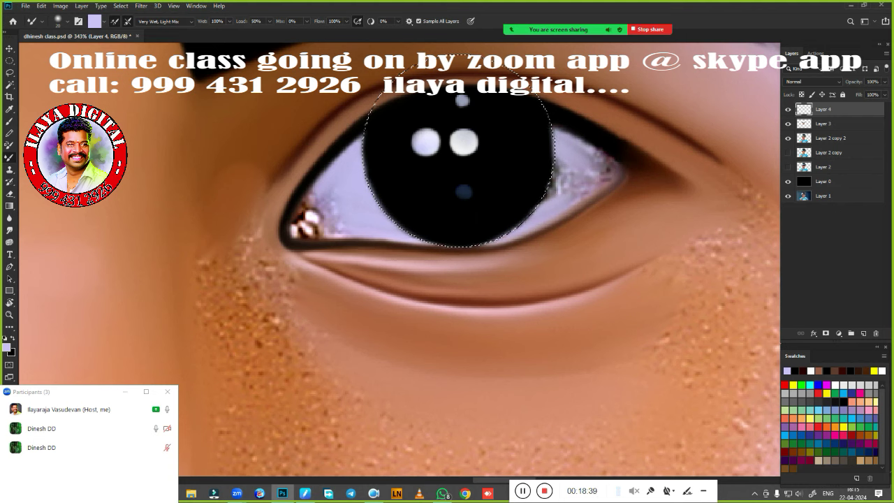
pyautogui.moveTo(574, 175)
pyautogui.mouseDown()
pyautogui.moveTo(569, 187)
pyautogui.moveTo(582, 172)
pyautogui.moveTo(591, 184)
pyautogui.moveTo(585, 206)
pyautogui.moveTo(538, 221)
pyautogui.mouseUp()
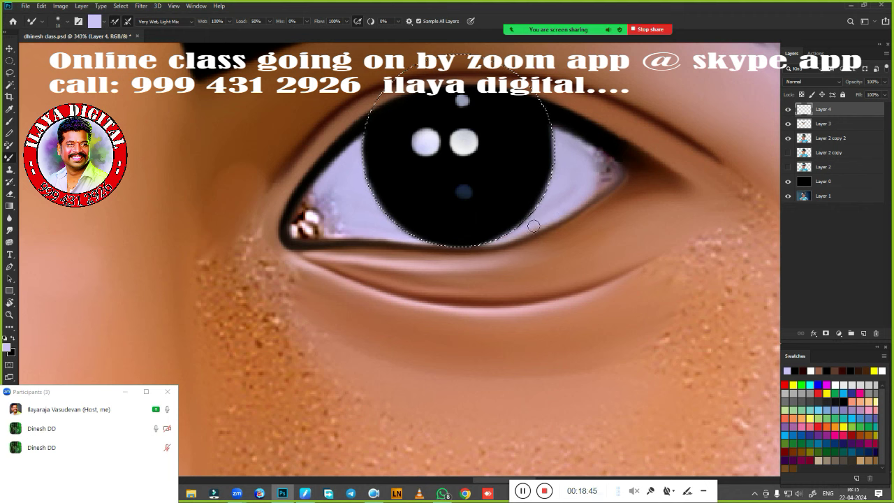
# - With a clean brush, soften the outer-corner veins and smudge the inner-corner highlights
pyautogui.click(114, 22)
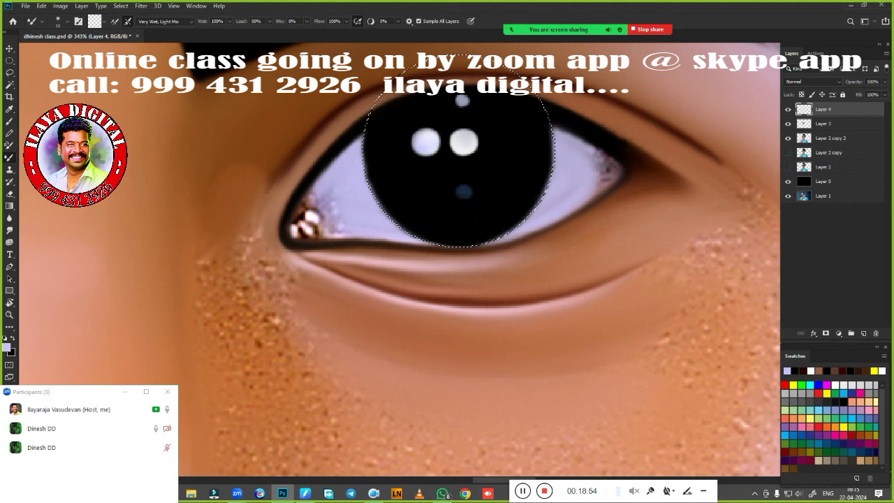
pyautogui.moveTo(595, 152)
pyautogui.mouseDown()
pyautogui.moveTo(609, 172)
pyautogui.moveTo(595, 185)
pyautogui.mouseUp()
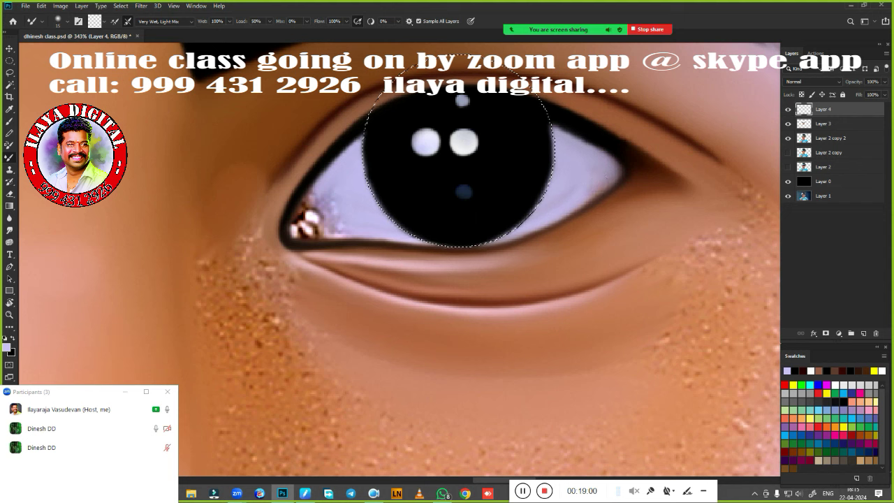
pyautogui.press('r')
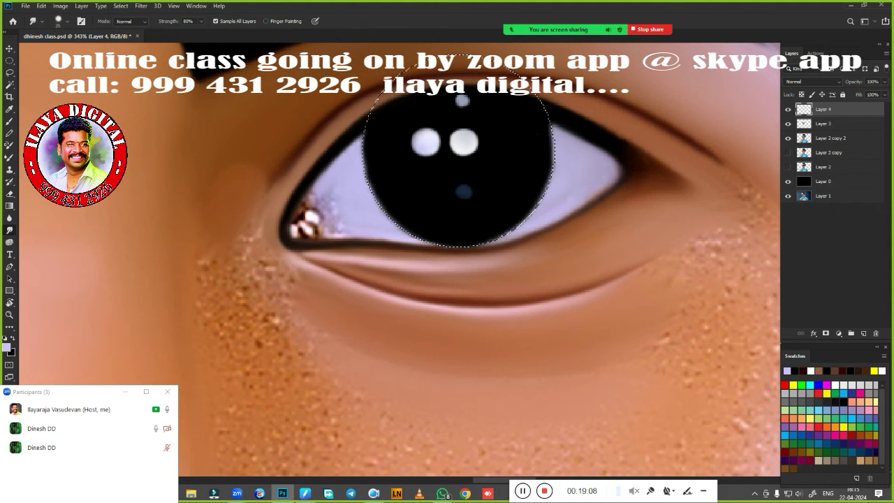
pyautogui.moveTo(297, 227); pyautogui.dragTo(295, 234)
pyautogui.moveTo(306, 231); pyautogui.dragTo(312, 225)
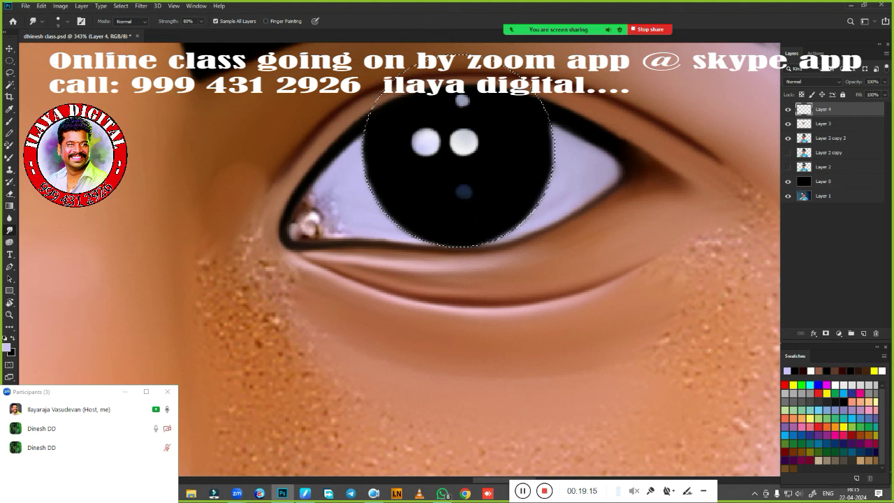
pyautogui.press('b')
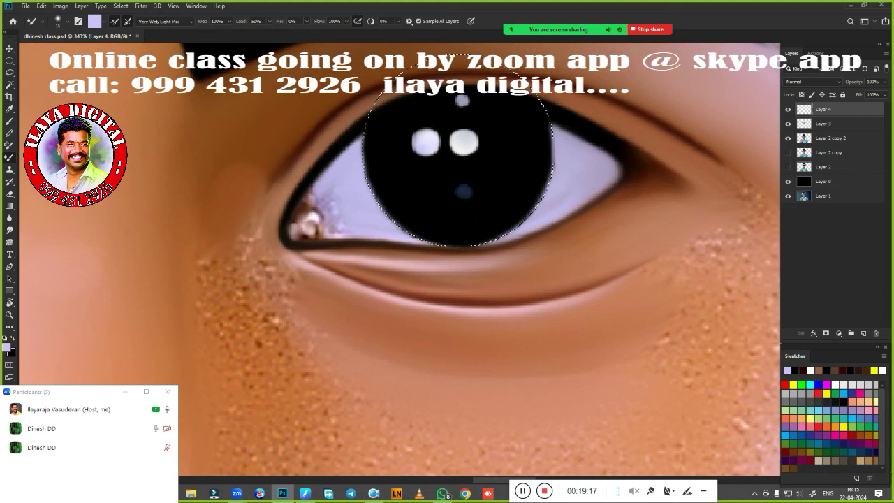
# - Dab a red-pink tint into the inner and outer eye corners, then clean the brush
pyautogui.click(785, 384)
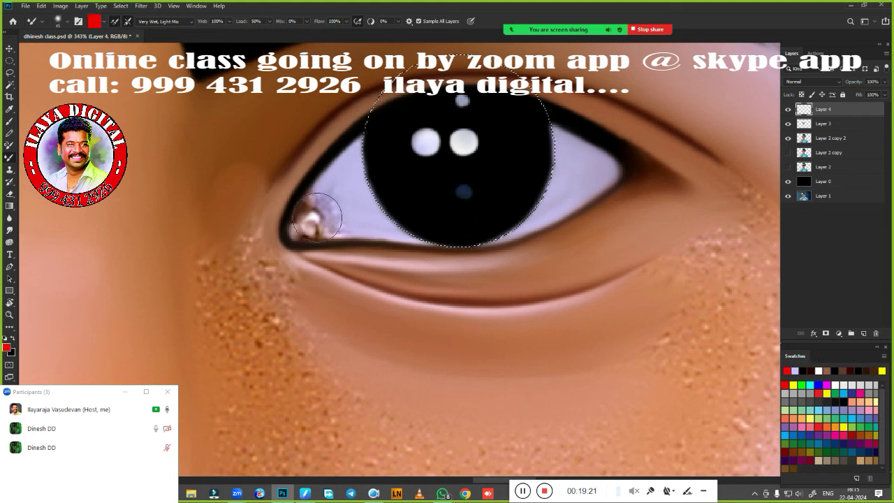
pyautogui.moveTo(319, 201)
pyautogui.mouseDown()
pyautogui.moveTo(330, 194)
pyautogui.moveTo(343, 213)
pyautogui.mouseUp()
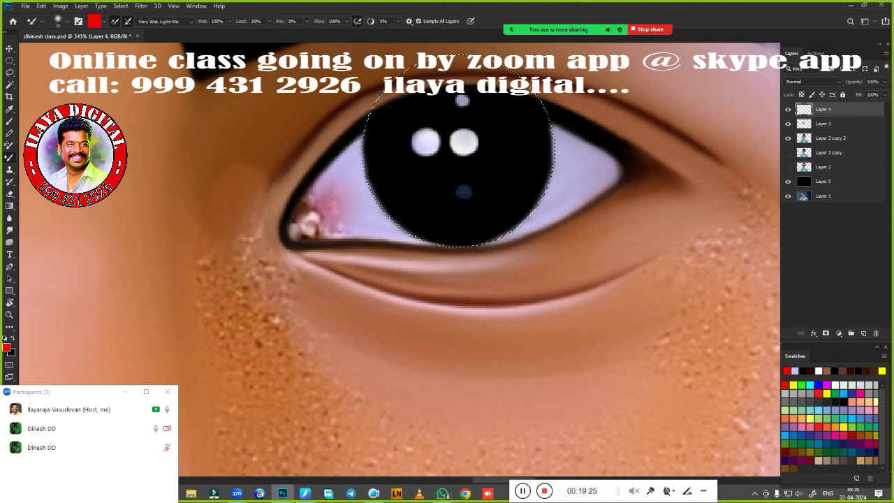
pyautogui.moveTo(602, 175); pyautogui.dragTo(585, 185)
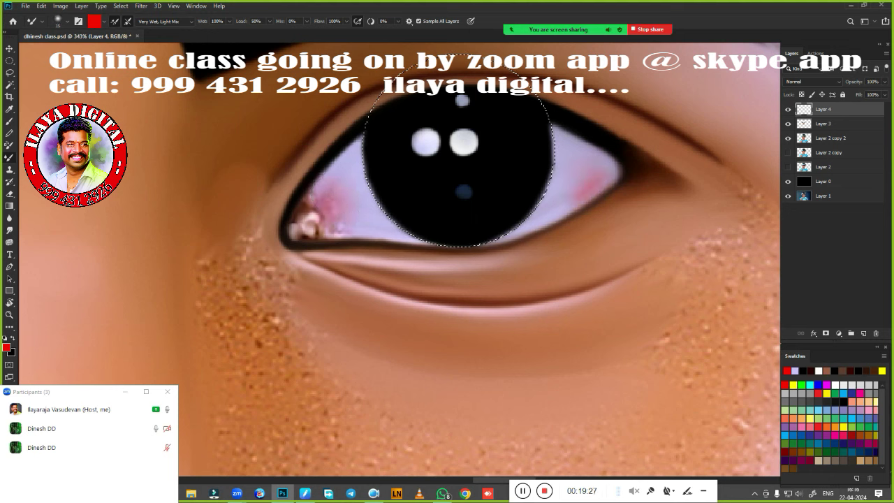
pyautogui.moveTo(313, 217)
pyautogui.mouseDown()
pyautogui.moveTo(304, 228)
pyautogui.moveTo(331, 175)
pyautogui.moveTo(356, 222)
pyautogui.mouseUp()
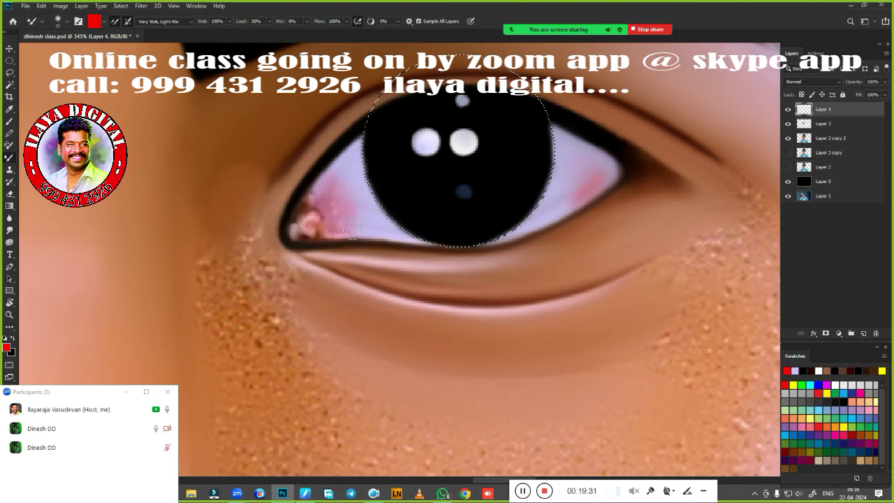
pyautogui.click(103, 24)
# - Smudge the pink tint smoothly into both corners and deselect the iris
pyautogui.press('r')
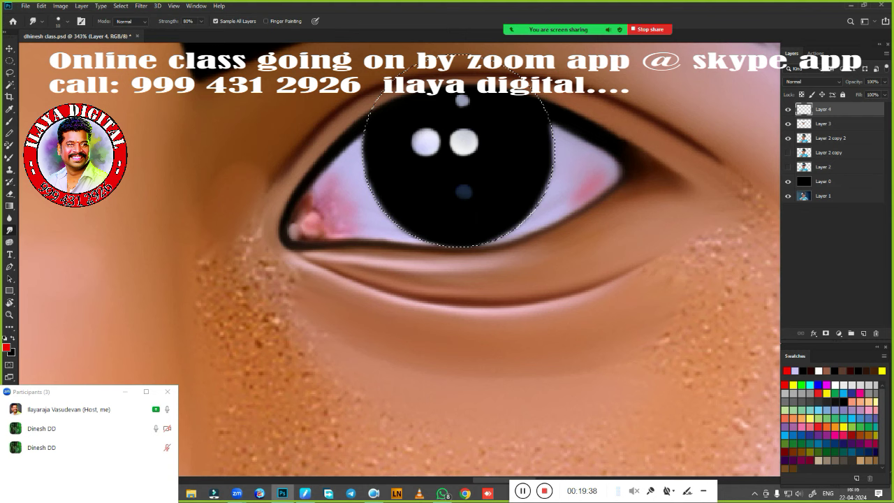
pyautogui.moveTo(332, 199); pyautogui.dragTo(341, 226)
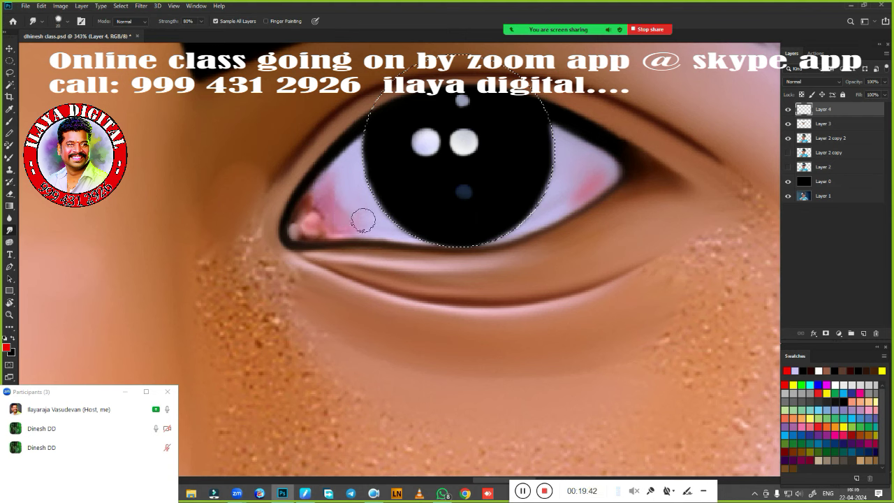
pyautogui.moveTo(363, 222); pyautogui.dragTo(341, 177)
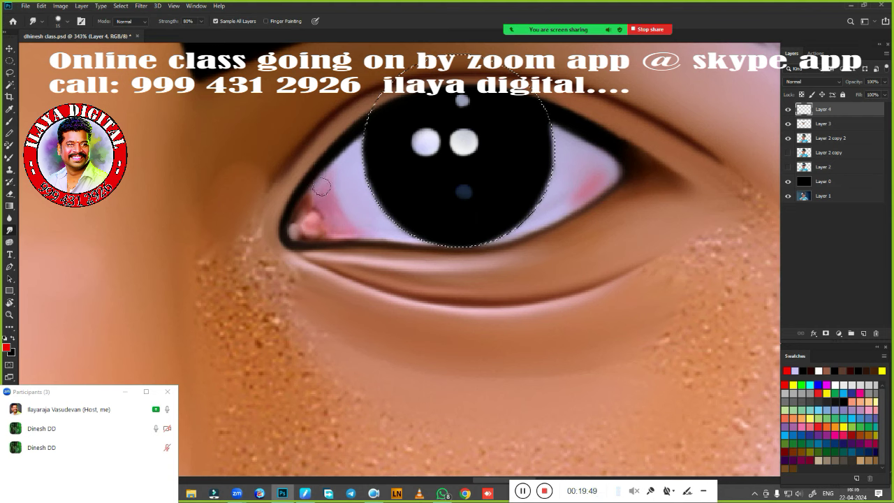
pyautogui.moveTo(344, 207); pyautogui.dragTo(310, 194)
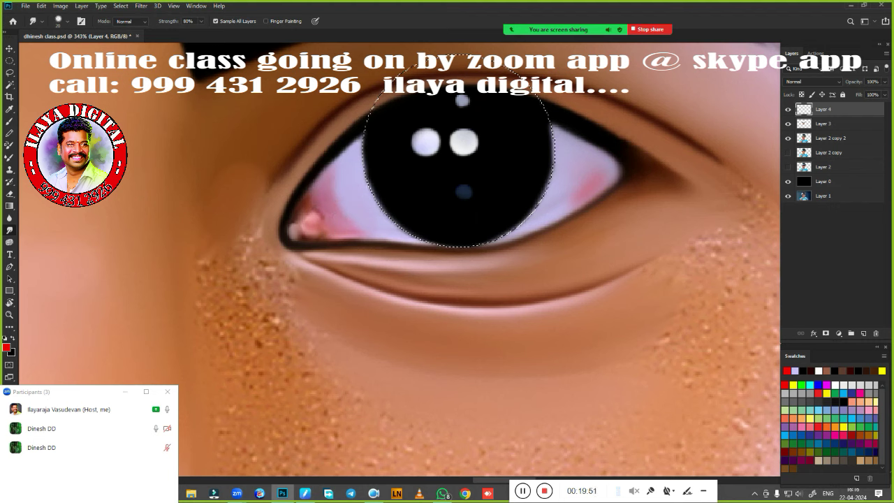
pyautogui.moveTo(587, 190); pyautogui.dragTo(597, 178)
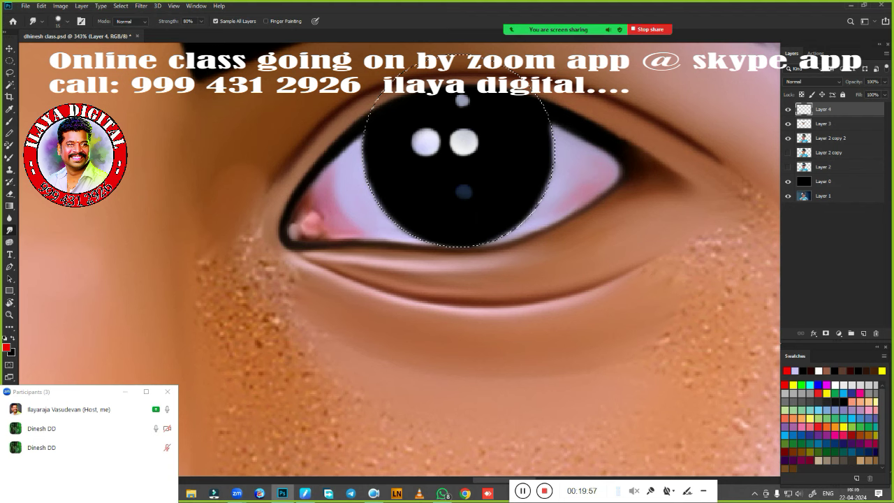
pyautogui.hotkey('ctrl', 'd')
# - Smudge the pink tint further into the eye's inner corner
pyautogui.scroll(-5, 508, 285)
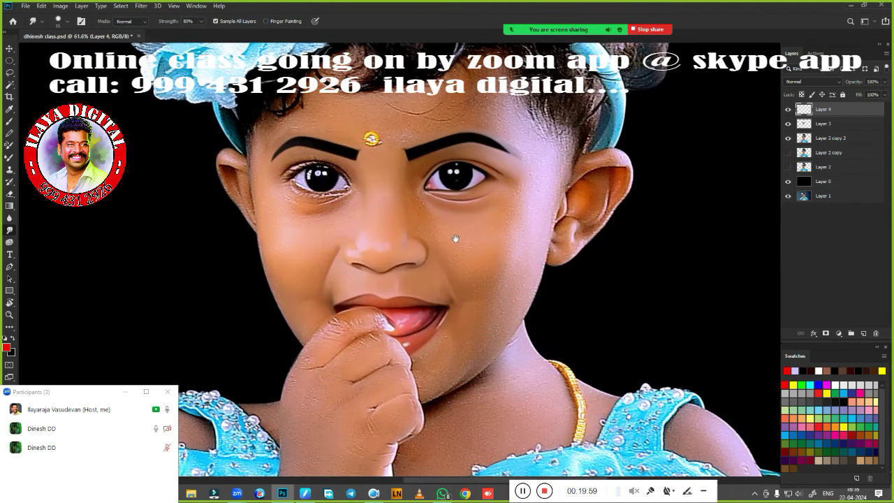
pyautogui.scroll(4, 439, 207)
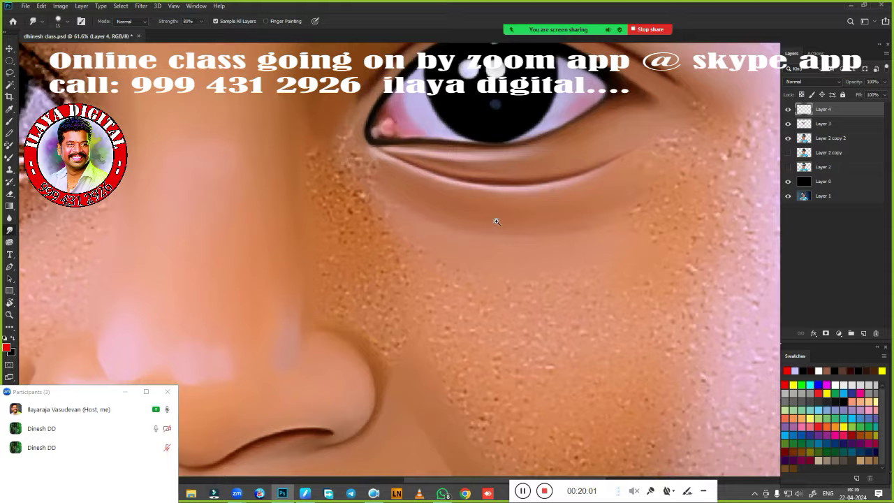
pyautogui.scroll(2, 405, 230)
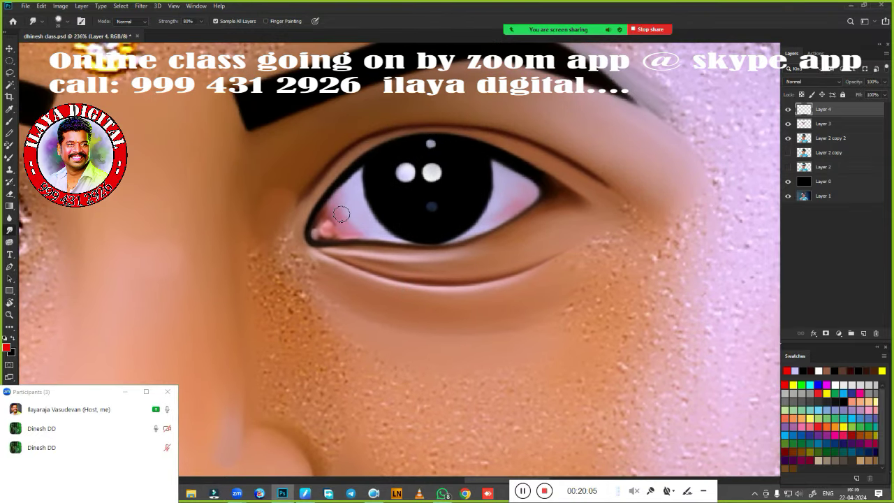
pyautogui.moveTo(340, 213)
pyautogui.mouseDown()
pyautogui.moveTo(349, 219)
pyautogui.moveTo(341, 223)
pyautogui.moveTo(358, 227)
pyautogui.mouseUp()
# - Bring the forehead into view and smooth the temple skin beside the right eyebrow's end
pyautogui.scroll(-5, 524, 137)
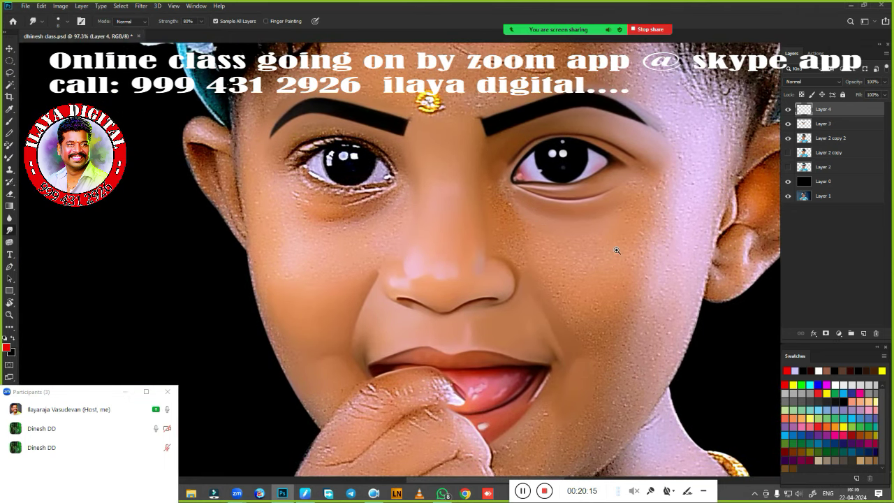
pyautogui.scroll(1, 617, 250)
pyautogui.moveTo(571, 241); pyautogui.dragTo(461, 178)
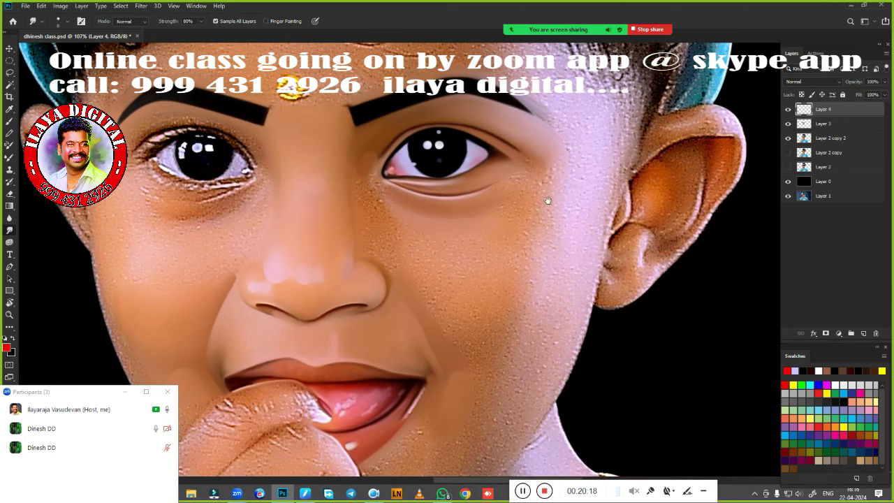
pyautogui.moveTo(548, 201)
pyautogui.mouseDown()
pyautogui.moveTo(522, 233)
pyautogui.moveTo(544, 309)
pyautogui.mouseUp()
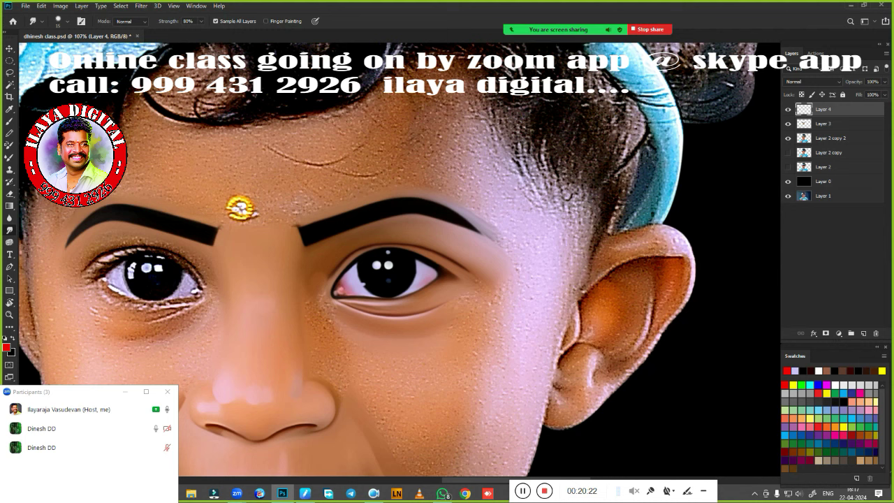
pyautogui.moveTo(479, 189)
pyautogui.mouseDown()
pyautogui.moveTo(496, 217)
pyautogui.moveTo(523, 159)
pyautogui.moveTo(548, 259)
pyautogui.moveTo(560, 205)
pyautogui.moveTo(534, 180)
pyautogui.moveTo(564, 219)
pyautogui.moveTo(567, 260)
pyautogui.moveTo(538, 361)
pyautogui.moveTo(525, 227)
pyautogui.mouseUp()
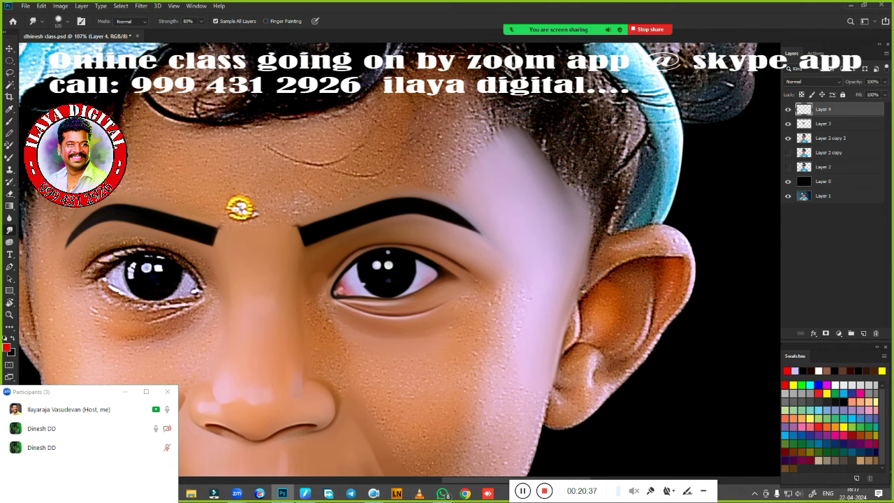
# - Smudge the cheek, the jaw line along the chin, and the fist edge smooth
pyautogui.moveTo(542, 312); pyautogui.dragTo(582, 152)
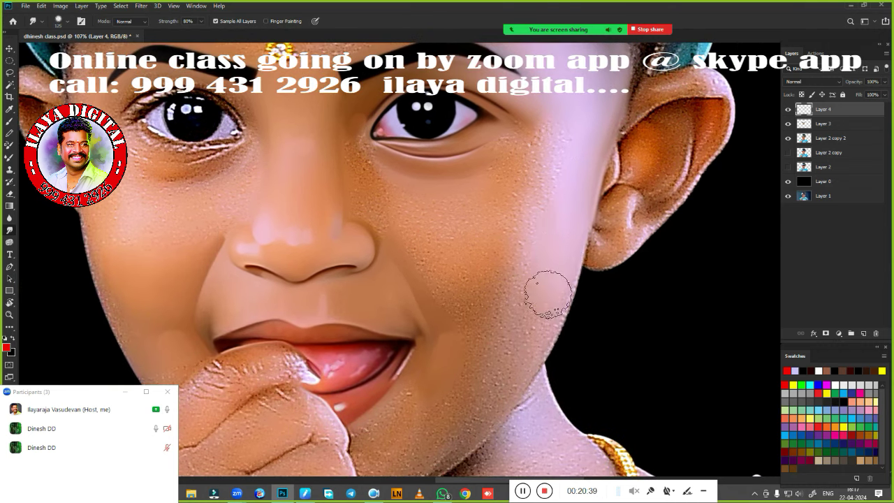
pyautogui.moveTo(505, 375); pyautogui.dragTo(543, 243)
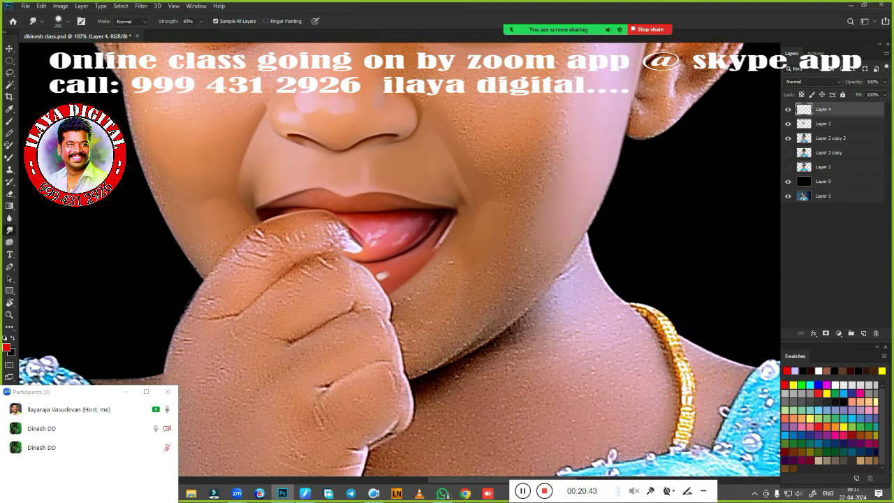
pyautogui.moveTo(536, 279)
pyautogui.mouseDown()
pyautogui.moveTo(524, 269)
pyautogui.moveTo(564, 236)
pyautogui.moveTo(527, 290)
pyautogui.mouseUp()
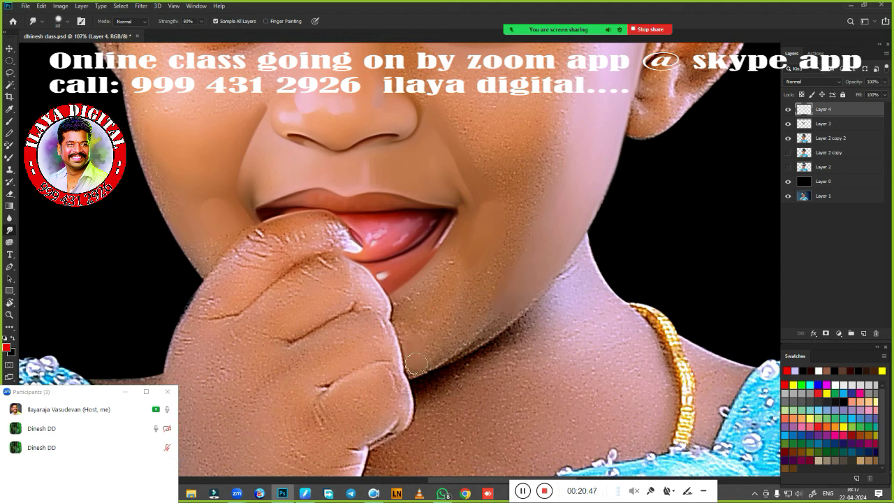
pyautogui.moveTo(418, 349); pyautogui.dragTo(416, 372)
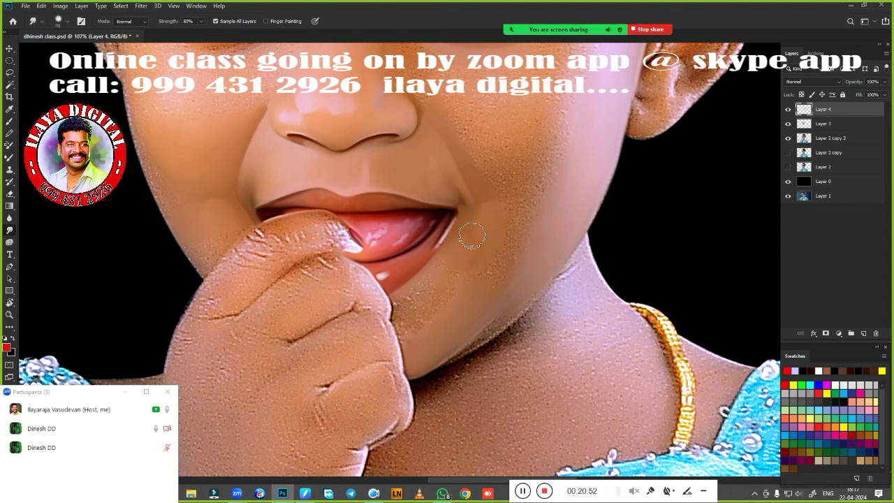
pyautogui.moveTo(405, 307); pyautogui.dragTo(405, 328)
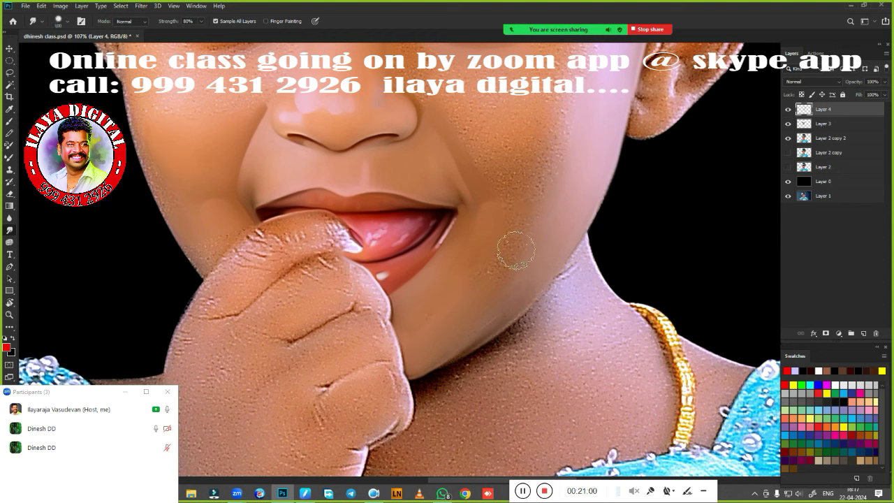
# - Smooth the freckles on the lower cheek and along the lower jawline
pyautogui.moveTo(556, 220); pyautogui.dragTo(495, 383)
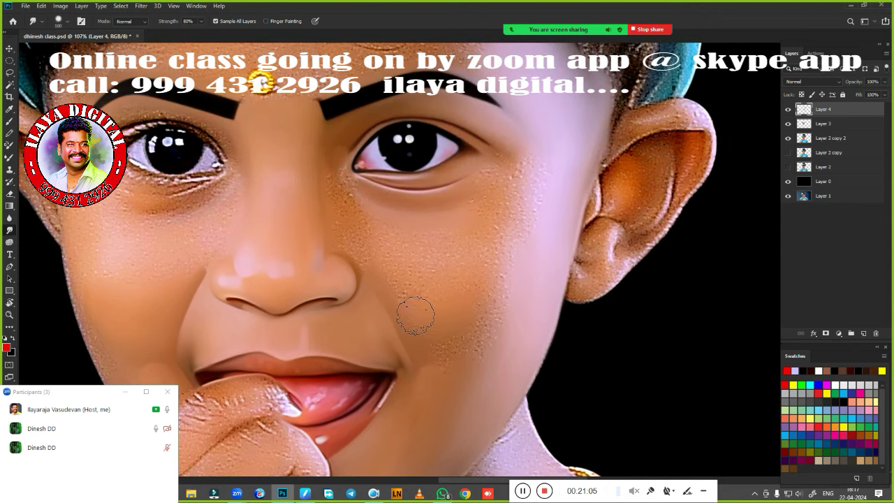
pyautogui.moveTo(464, 300)
pyautogui.mouseDown()
pyautogui.moveTo(425, 329)
pyautogui.moveTo(439, 339)
pyautogui.moveTo(464, 296)
pyautogui.moveTo(431, 329)
pyautogui.moveTo(449, 339)
pyautogui.moveTo(483, 293)
pyautogui.moveTo(422, 341)
pyautogui.moveTo(403, 303)
pyautogui.moveTo(451, 283)
pyautogui.moveTo(419, 300)
pyautogui.moveTo(433, 342)
pyautogui.moveTo(453, 355)
pyautogui.mouseUp()
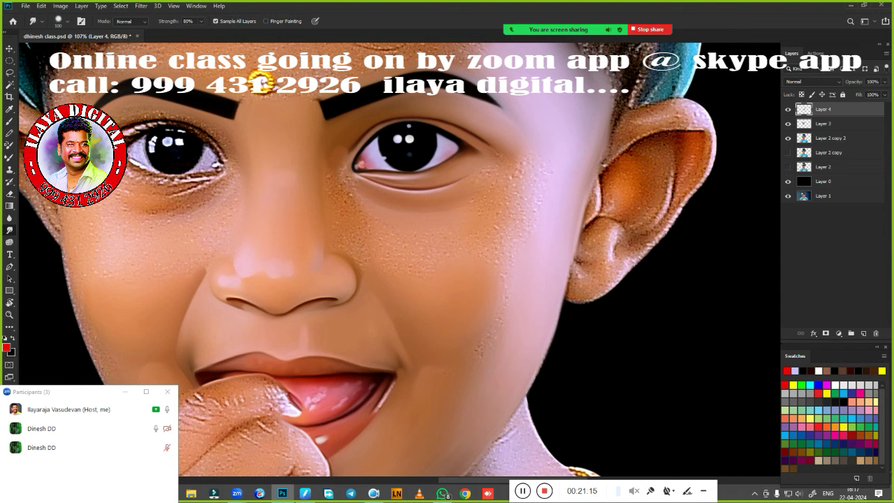
pyautogui.moveTo(514, 279); pyautogui.dragTo(483, 364)
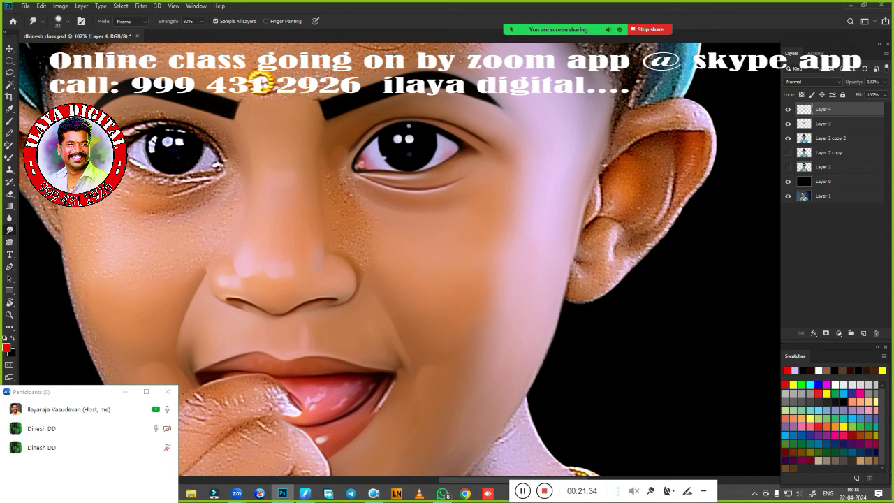
# - At about 156% zoom, smudge away the cheek speckles below the right eye, then zoom out
pyautogui.scroll(-3, 436, 287)
pyautogui.scroll(3, 430, 279)
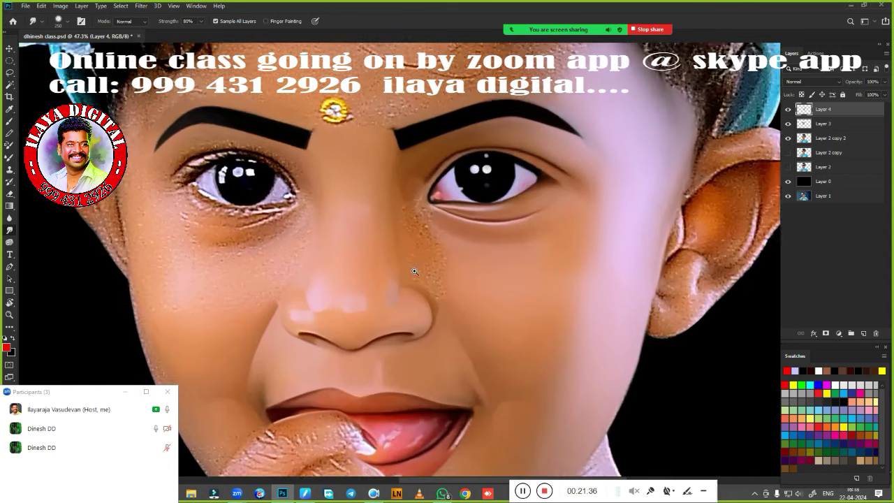
pyautogui.scroll(2, 423, 273)
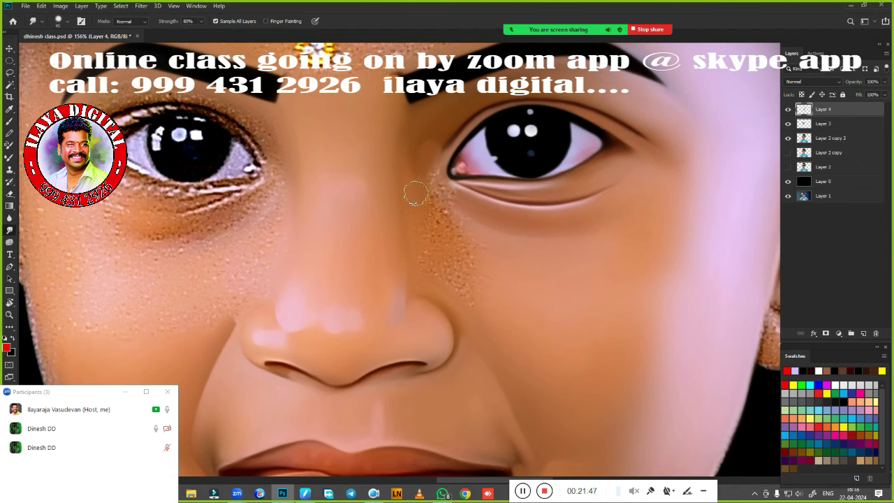
pyautogui.moveTo(447, 230)
pyautogui.mouseDown()
pyautogui.moveTo(471, 247)
pyautogui.moveTo(451, 259)
pyautogui.moveTo(450, 283)
pyautogui.moveTo(461, 289)
pyautogui.moveTo(469, 254)
pyautogui.mouseUp()
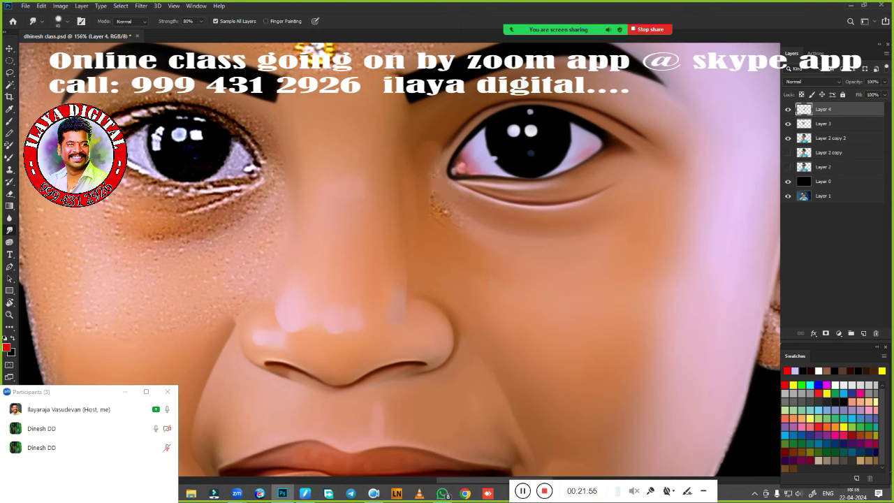
pyautogui.moveTo(449, 211)
pyautogui.mouseDown()
pyautogui.moveTo(433, 200)
pyautogui.moveTo(471, 225)
pyautogui.mouseUp()
pyautogui.scroll(-3, 488, 209)
# - Merge Layer 3 into Layer 4 with Ctrl+E and toggle visibility to compare
pyautogui.scroll(-4, 488, 209)
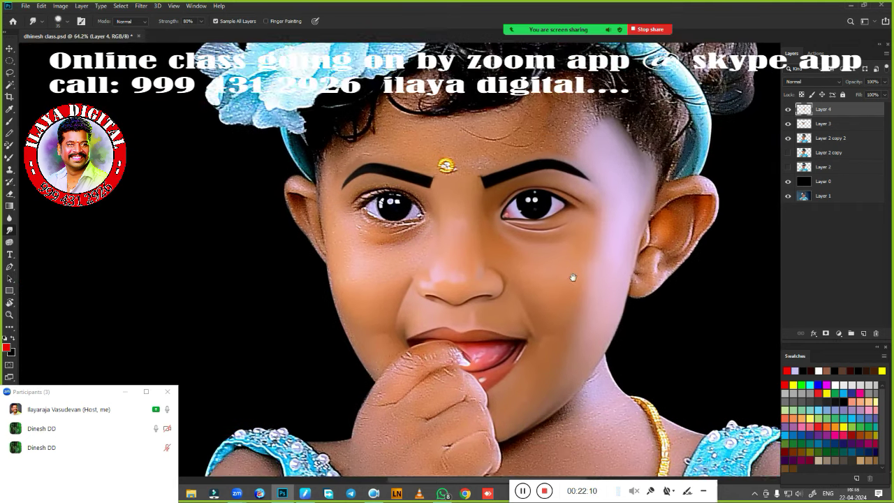
pyautogui.scroll(-2, 489, 209)
pyautogui.keyDown('shift'); pyautogui.click(830, 124); pyautogui.keyUp('shift')
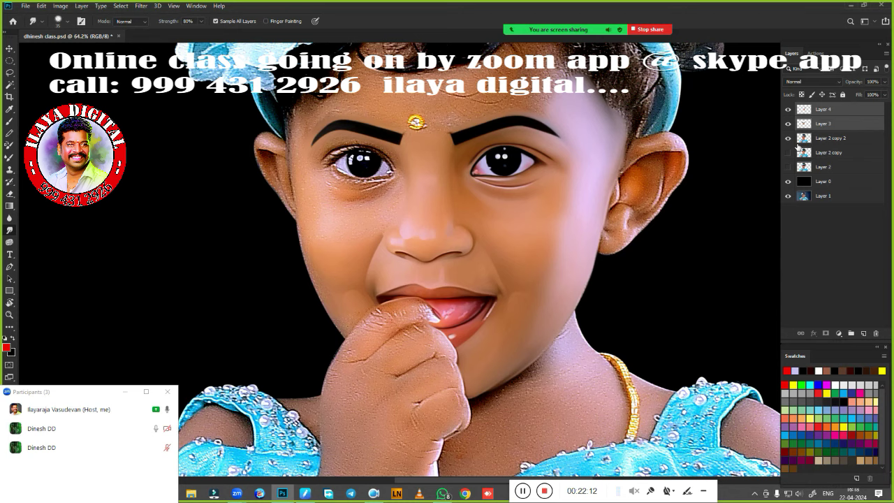
pyautogui.hotkey('ctrl', 'e')
pyautogui.click(788, 124)
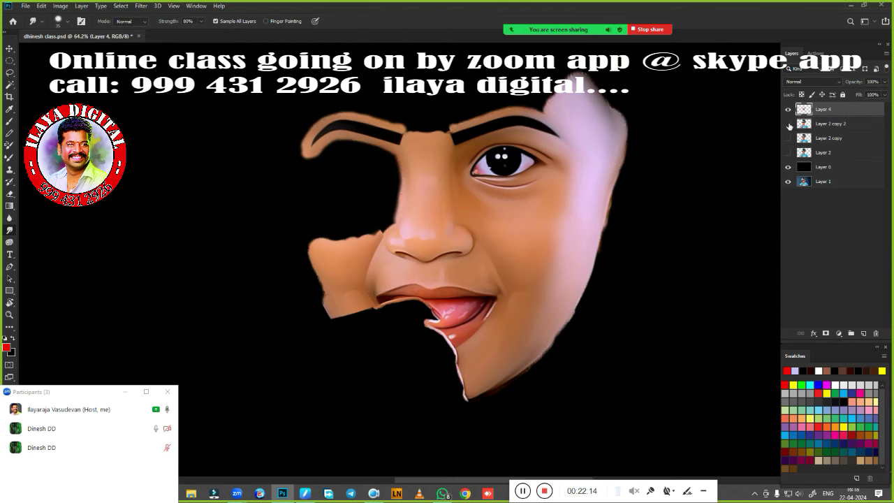
pyautogui.click(788, 124)
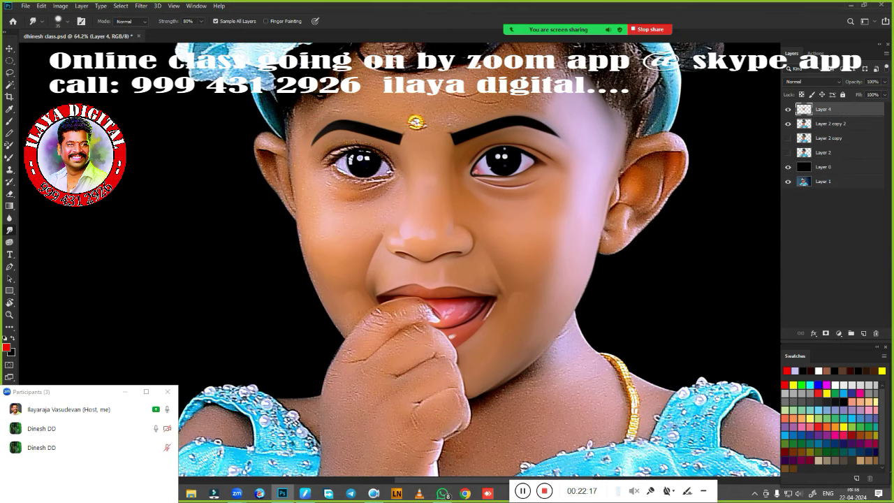
pyautogui.moveTo(388, 181); pyautogui.dragTo(497, 160)
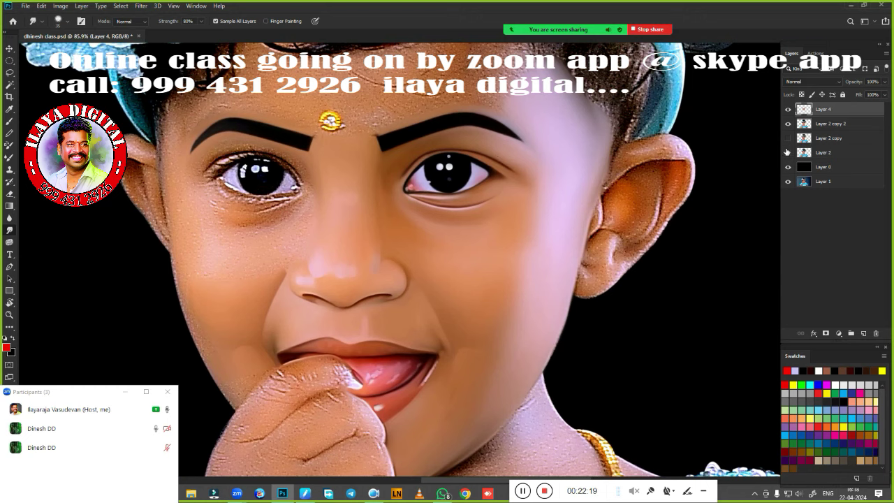
# - Smudge the right ear's lobe, inner contour, hollow and upper rim into smooth skin
pyautogui.moveTo(675, 132); pyautogui.dragTo(583, 167)
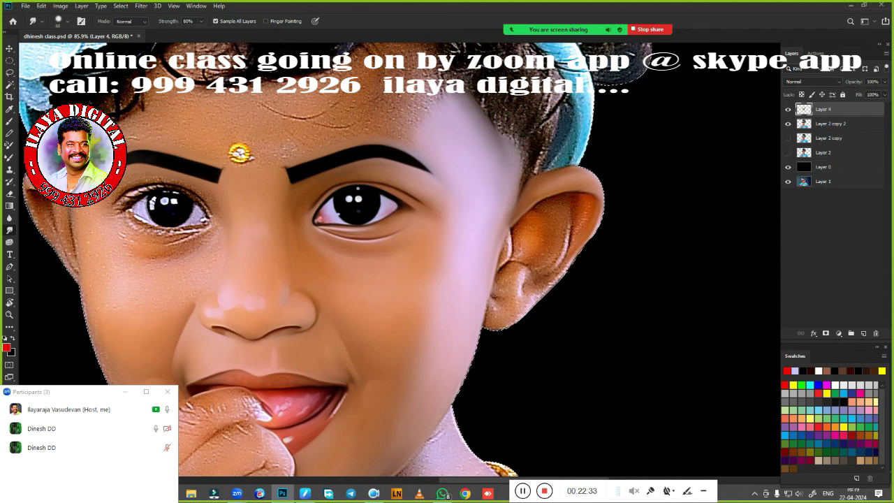
pyautogui.moveTo(551, 286)
pyautogui.mouseDown()
pyautogui.moveTo(496, 296)
pyautogui.moveTo(511, 308)
pyautogui.moveTo(584, 247)
pyautogui.mouseUp()
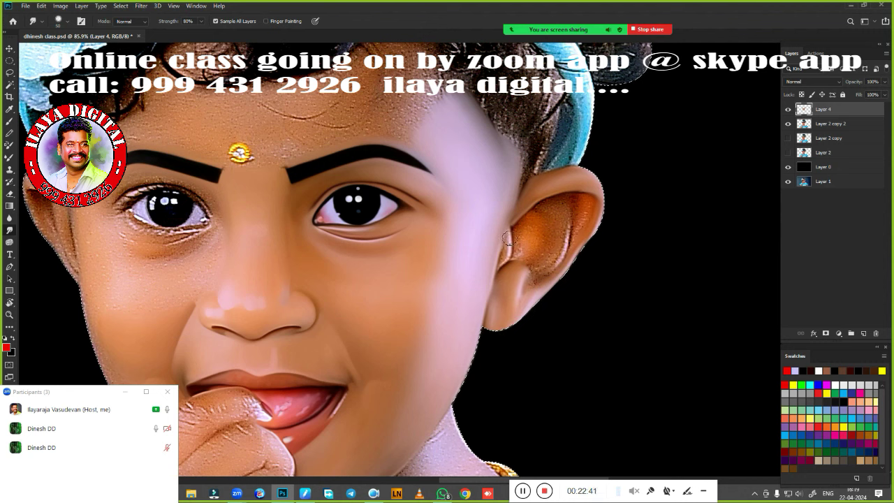
pyautogui.moveTo(507, 239); pyautogui.dragTo(502, 265)
pyautogui.moveTo(521, 232)
pyautogui.mouseDown()
pyautogui.moveTo(546, 202)
pyautogui.moveTo(562, 216)
pyautogui.moveTo(529, 288)
pyautogui.mouseUp()
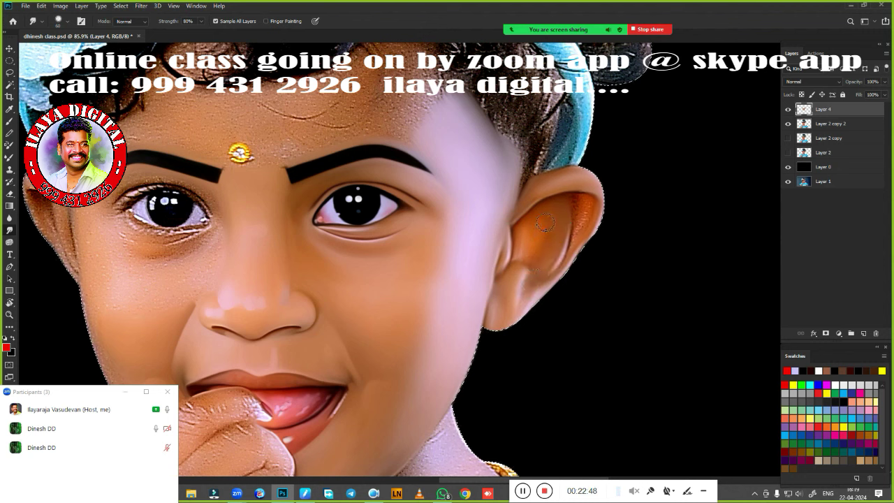
pyautogui.moveTo(545, 223); pyautogui.dragTo(529, 256)
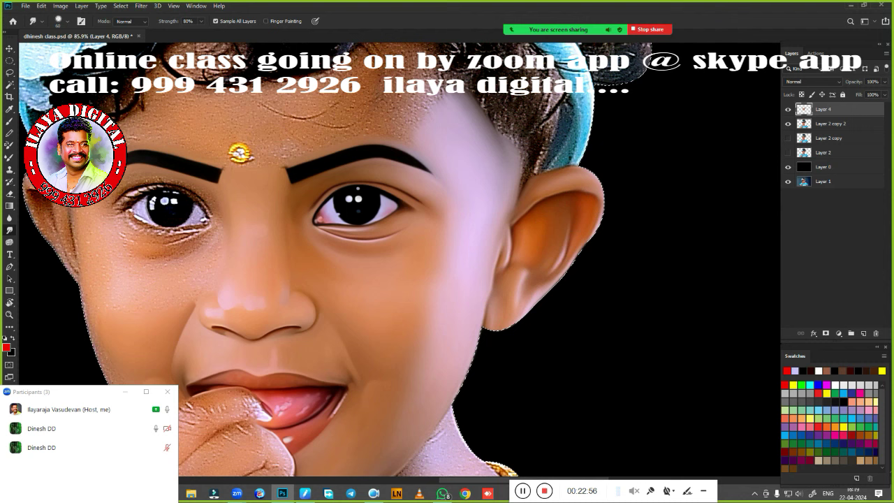
pyautogui.moveTo(546, 194); pyautogui.dragTo(590, 192)
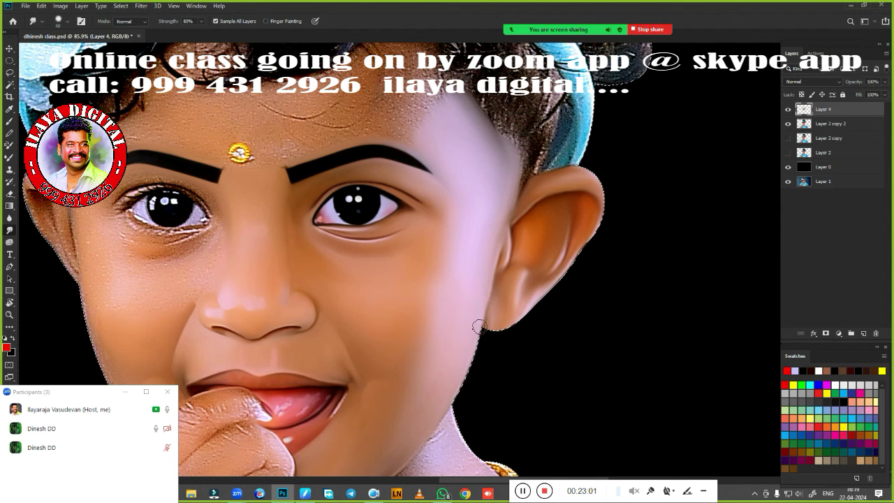
pyautogui.scroll(-5, 484, 286)
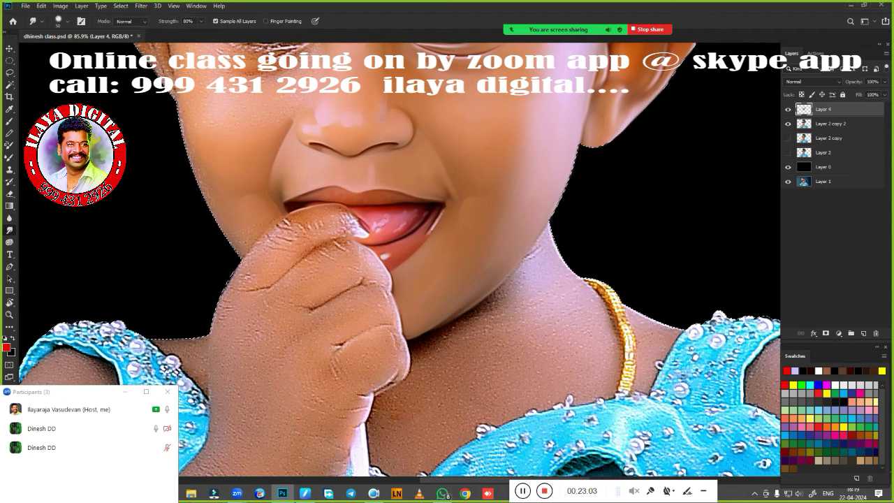
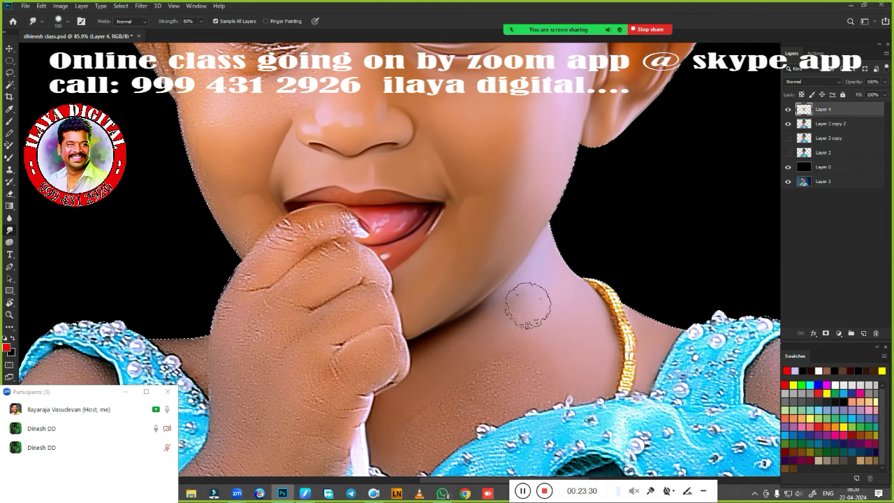
# - Smudge the grainy skin down the neck and across the upper chest by the dress
pyautogui.moveTo(527, 305)
pyautogui.mouseDown()
pyautogui.moveTo(514, 368)
pyautogui.moveTo(555, 369)
pyautogui.moveTo(523, 391)
pyautogui.mouseUp()
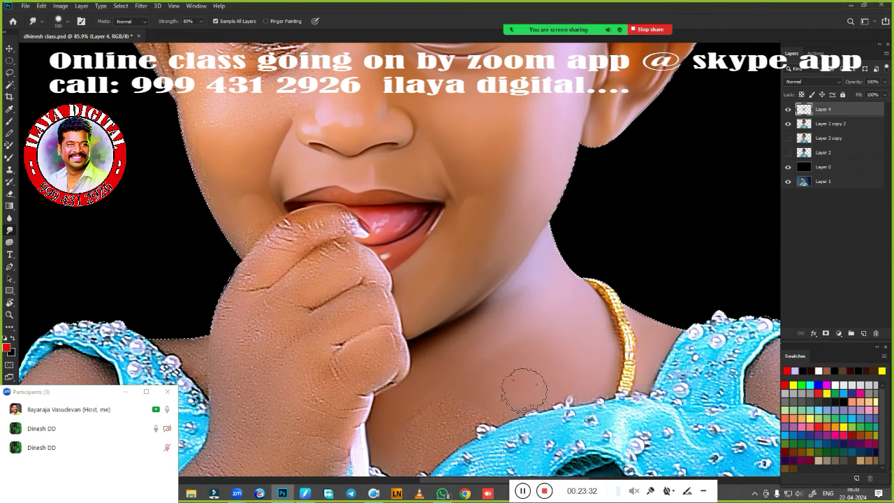
pyautogui.moveTo(555, 319); pyautogui.dragTo(607, 222)
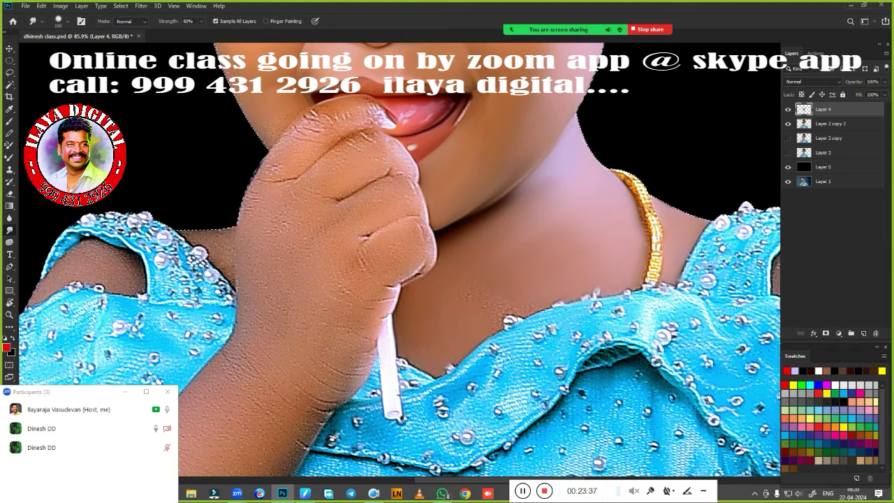
pyautogui.moveTo(446, 300)
pyautogui.mouseDown()
pyautogui.moveTo(516, 293)
pyautogui.moveTo(486, 330)
pyautogui.mouseUp()
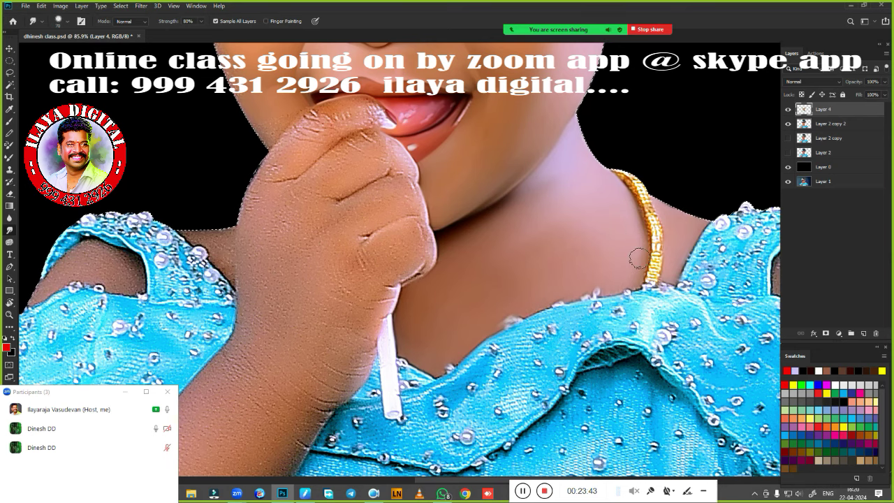
# - Recentre the view on the child's eyes and forehead, ready for a freehand Lasso selection
pyautogui.moveTo(564, 154)
pyautogui.mouseDown()
pyautogui.moveTo(409, 183)
pyautogui.moveTo(473, 302)
pyautogui.moveTo(460, 290)
pyautogui.mouseUp()
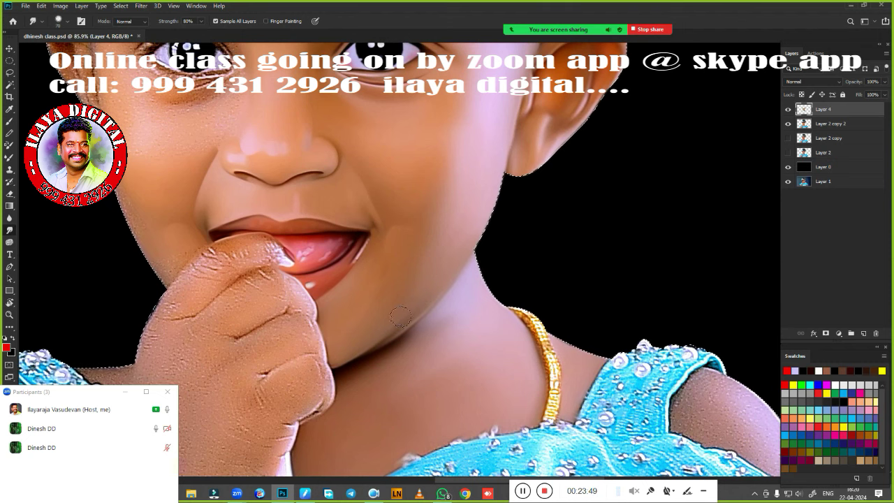
pyautogui.moveTo(369, 290)
pyautogui.mouseDown()
pyautogui.moveTo(439, 428)
pyautogui.moveTo(560, 351)
pyautogui.moveTo(552, 285)
pyautogui.moveTo(335, 173)
pyautogui.mouseUp()
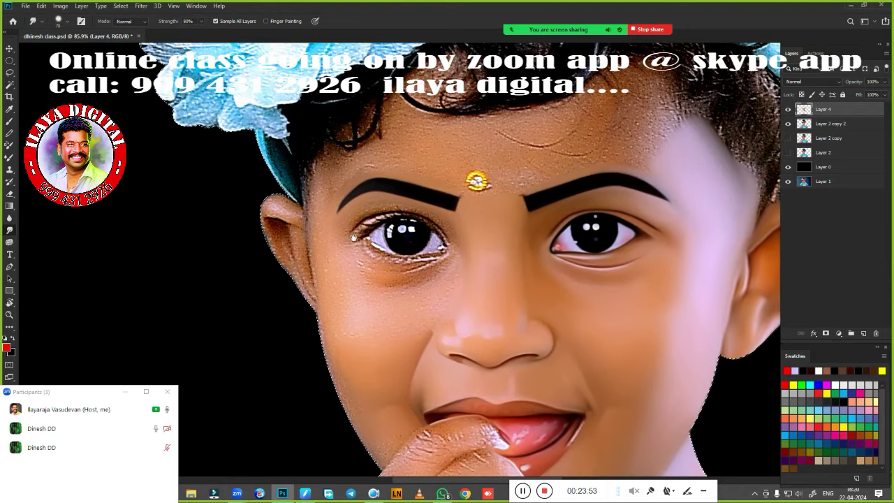
pyautogui.moveTo(363, 263); pyautogui.dragTo(296, 296)
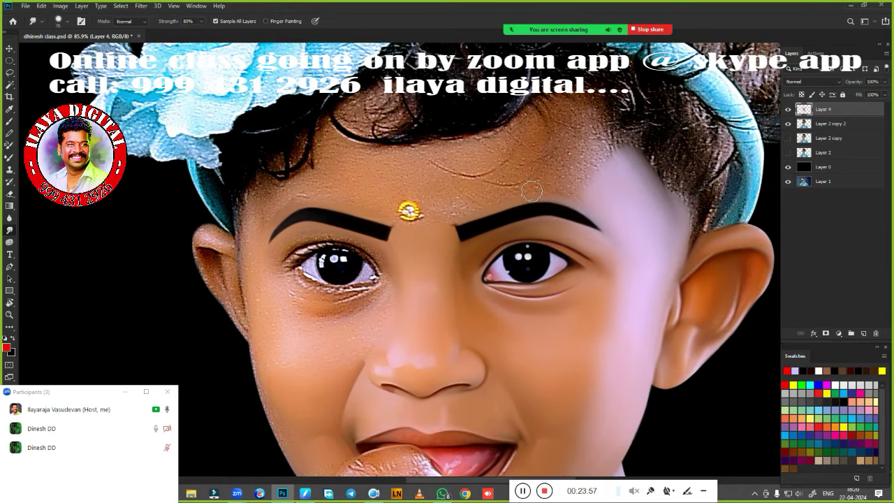
pyautogui.press('l')
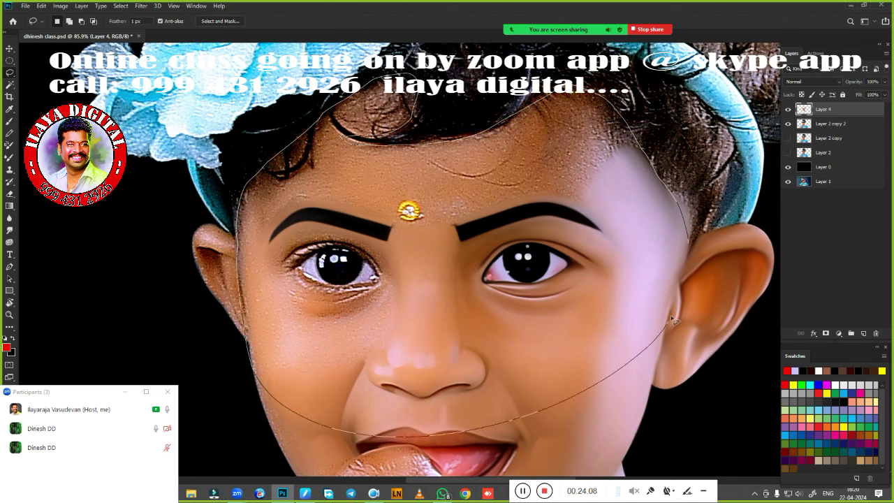
# - Lasso-select the whole face, then smudge the left temple hair wisps into skin with a larger brush
pyautogui.moveTo(257, 380); pyautogui.dragTo(664, 252)
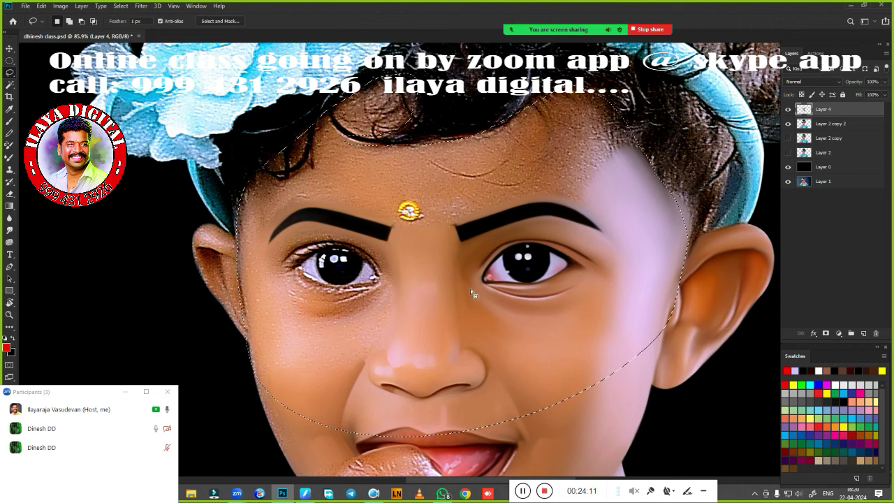
pyautogui.press('r')
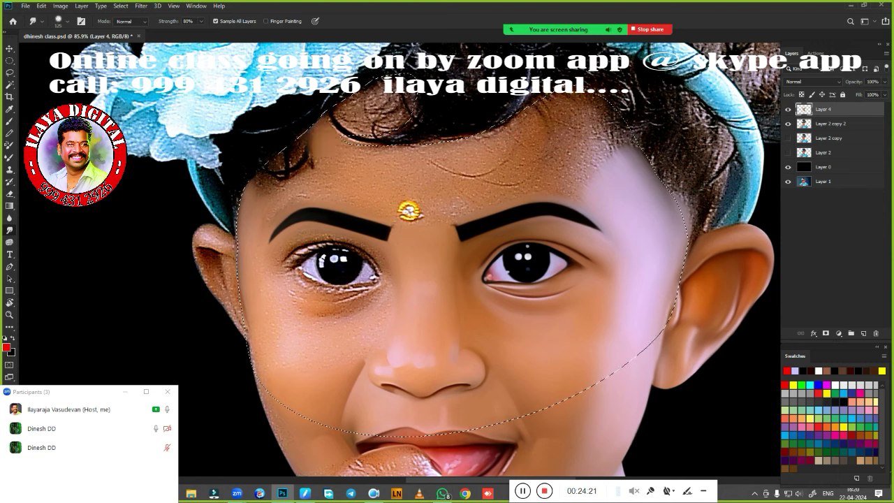
pyautogui.press(']')
pyautogui.press(']')
pyautogui.press(']')
pyautogui.moveTo(315, 147); pyautogui.dragTo(286, 167)
pyautogui.press('[')
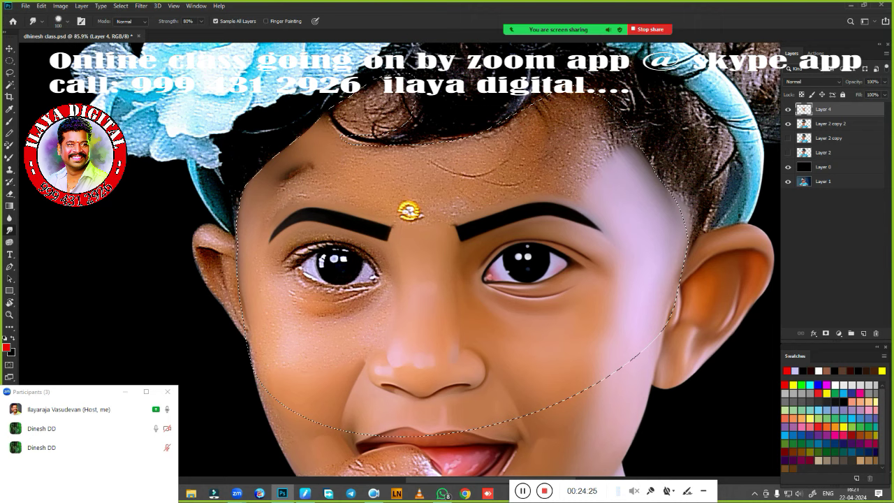
# - Smudge away the dark spot above the left brow and soften the face edge below the eye
pyautogui.scroll(3, 422, 178)
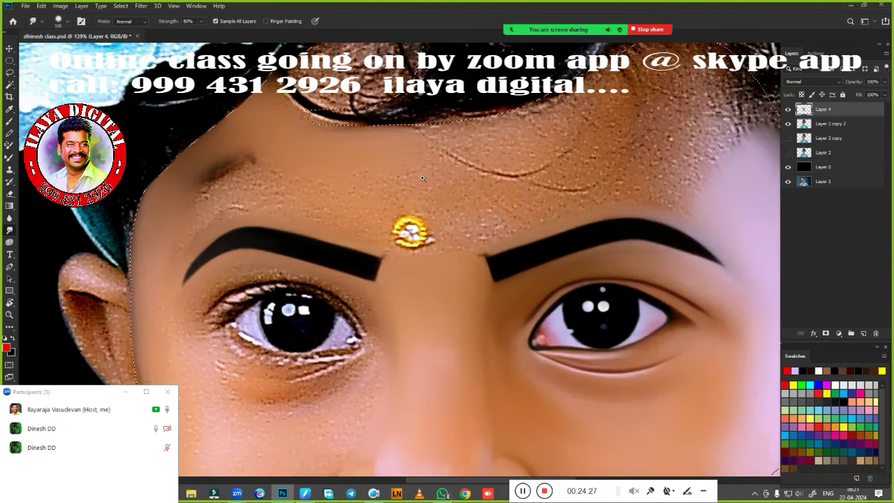
pyautogui.moveTo(422, 178); pyautogui.dragTo(573, 195)
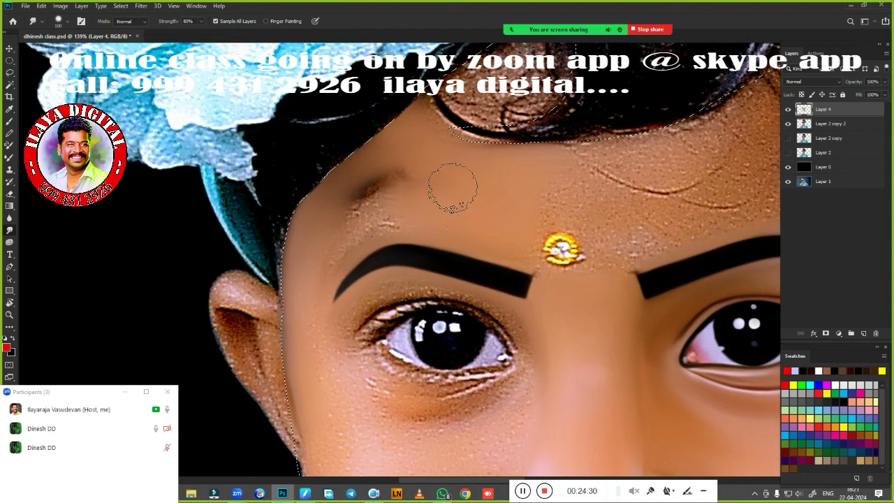
pyautogui.moveTo(360, 188)
pyautogui.mouseDown()
pyautogui.moveTo(382, 185)
pyautogui.moveTo(368, 175)
pyautogui.mouseUp()
pyautogui.moveTo(359, 206)
pyautogui.mouseDown()
pyautogui.moveTo(352, 195)
pyautogui.moveTo(352, 236)
pyautogui.moveTo(349, 154)
pyautogui.mouseUp()
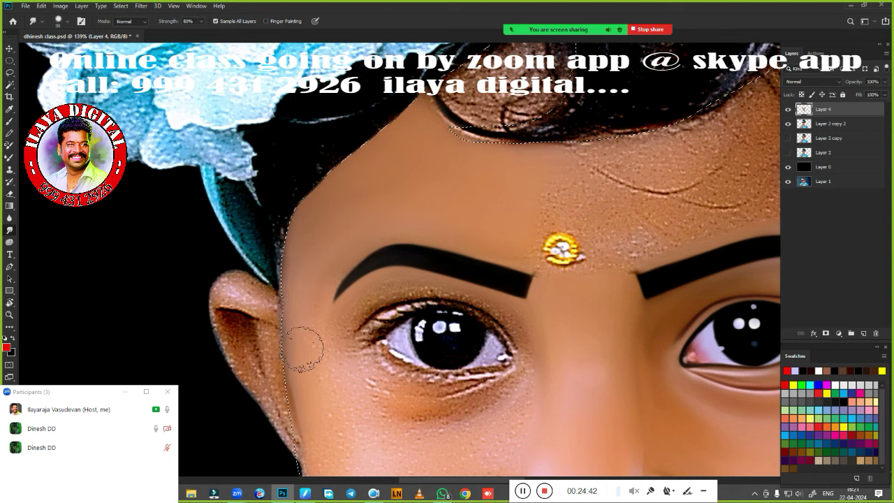
pyautogui.moveTo(300, 349); pyautogui.dragTo(293, 447)
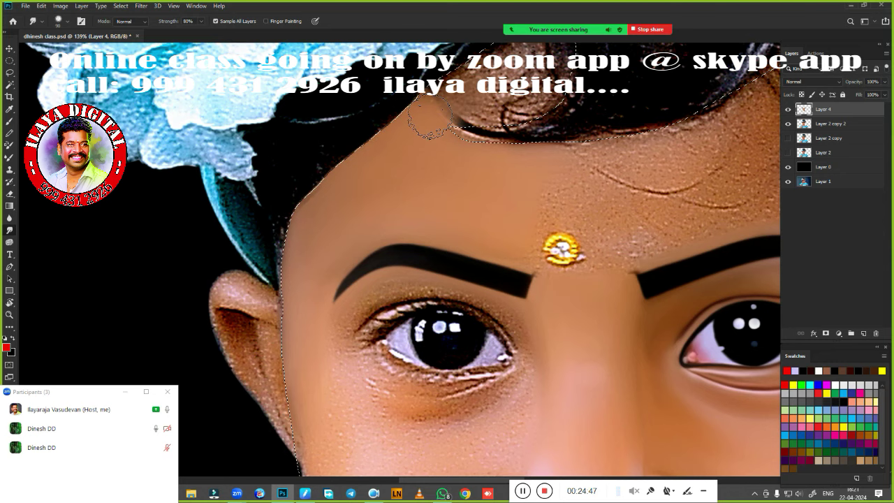
# - Smudge the hair above the forehead into skin, toggling selection edges to judge the hairline
pyautogui.moveTo(430, 122)
pyautogui.mouseDown()
pyautogui.moveTo(548, 101)
pyautogui.moveTo(447, 220)
pyautogui.moveTo(419, 209)
pyautogui.mouseUp()
pyautogui.click(560, 181)
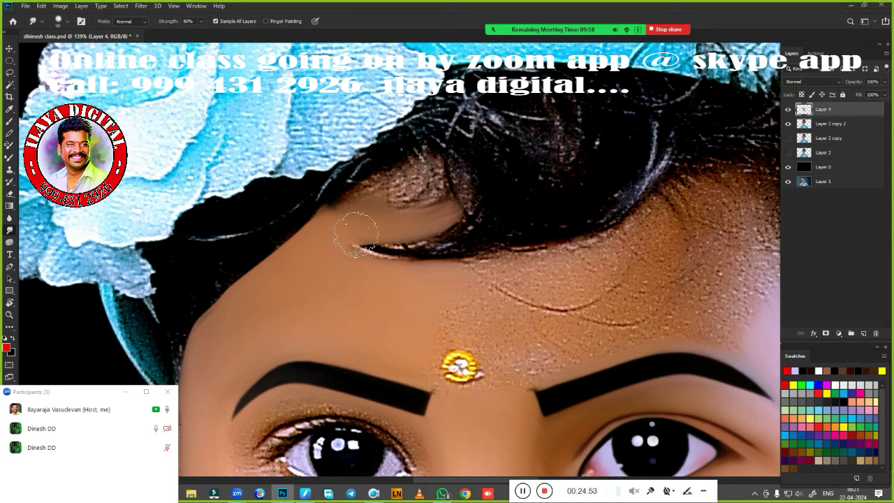
pyautogui.hotkey('ctrl', 'shift', 'd')
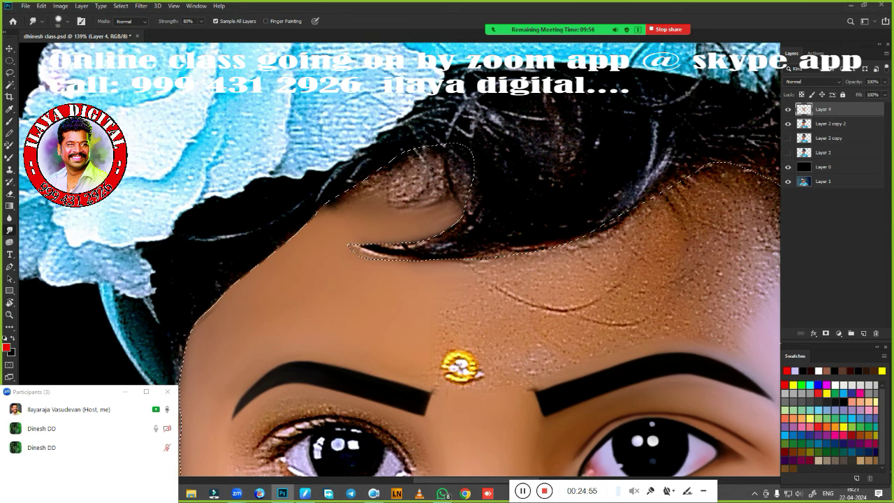
pyautogui.moveTo(419, 150)
pyautogui.mouseDown()
pyautogui.moveTo(397, 203)
pyautogui.moveTo(446, 168)
pyautogui.moveTo(406, 222)
pyautogui.moveTo(450, 150)
pyautogui.moveTo(342, 195)
pyautogui.mouseUp()
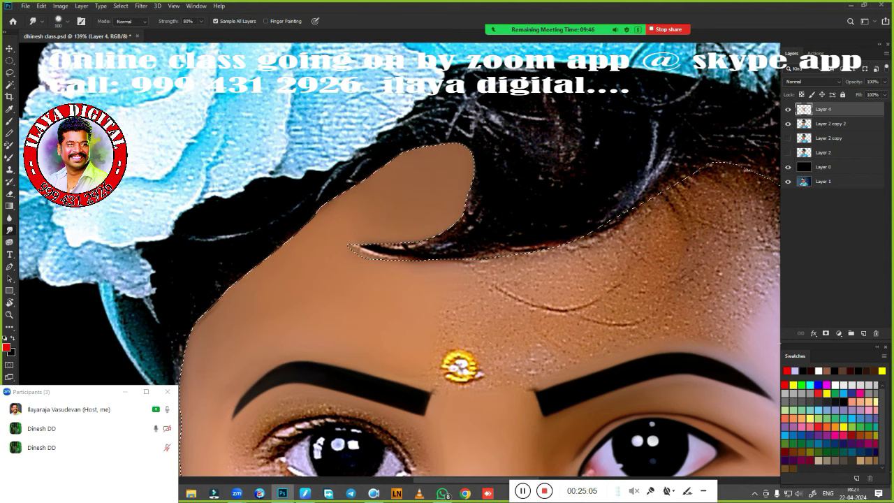
pyautogui.hotkey('ctrl', 'd')
pyautogui.scroll(-3, 459, 209)
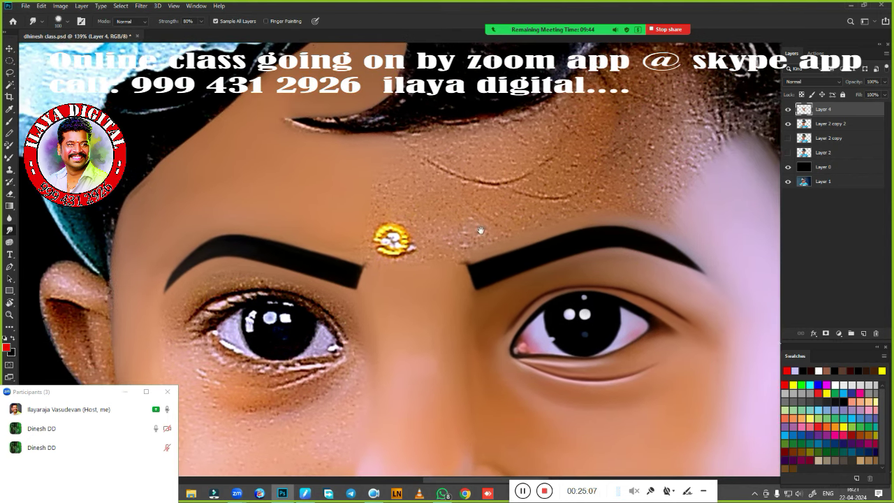
# - Smooth the left end of the forehead wrinkle and the speckled upper-right hairline
pyautogui.moveTo(480, 230); pyautogui.dragTo(470, 229)
pyautogui.hotkey('ctrl', 'shift', 'd')
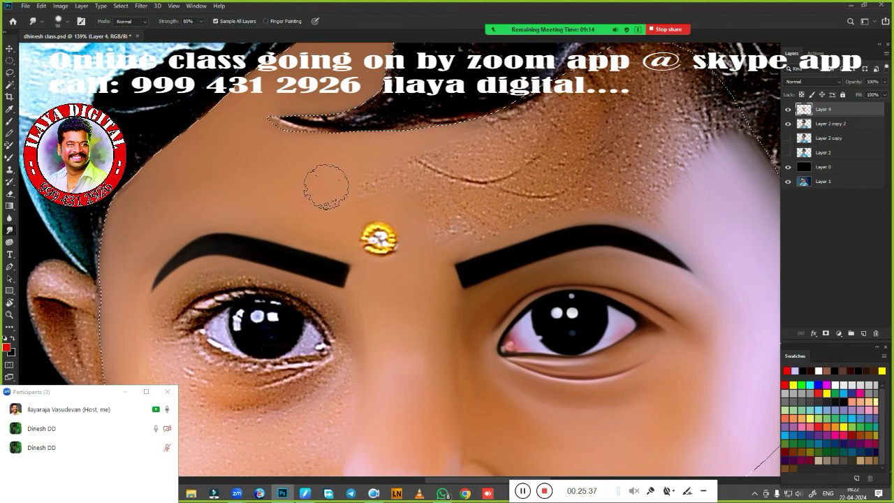
pyautogui.moveTo(323, 184); pyautogui.dragTo(450, 176)
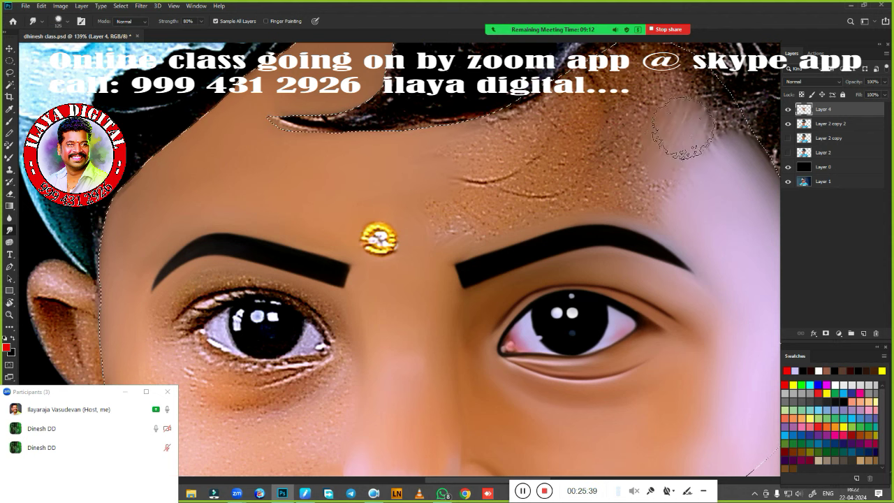
pyautogui.moveTo(681, 136)
pyautogui.mouseDown()
pyautogui.moveTo(695, 108)
pyautogui.moveTo(752, 185)
pyautogui.moveTo(550, 206)
pyautogui.mouseUp()
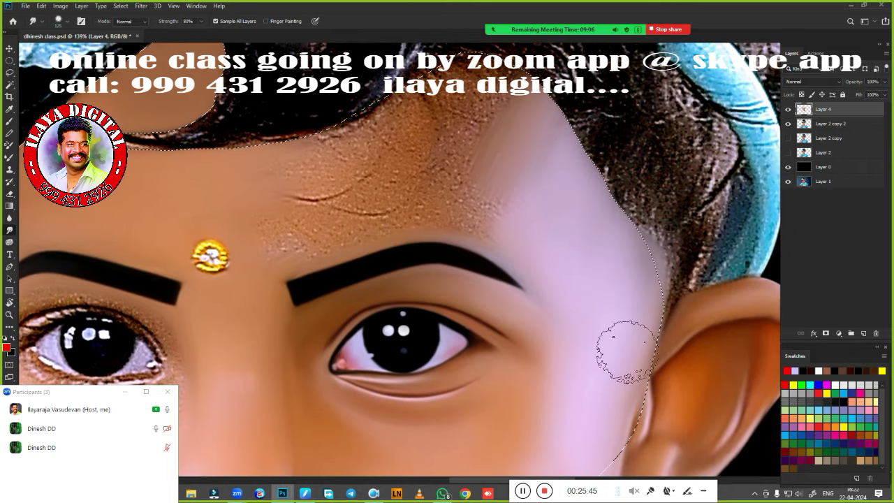
# - Soften the forehead wrinkles, hairline speckles and dark hair patch, plus the skin between and above the eyebrows
pyautogui.moveTo(601, 265); pyautogui.dragTo(726, 317)
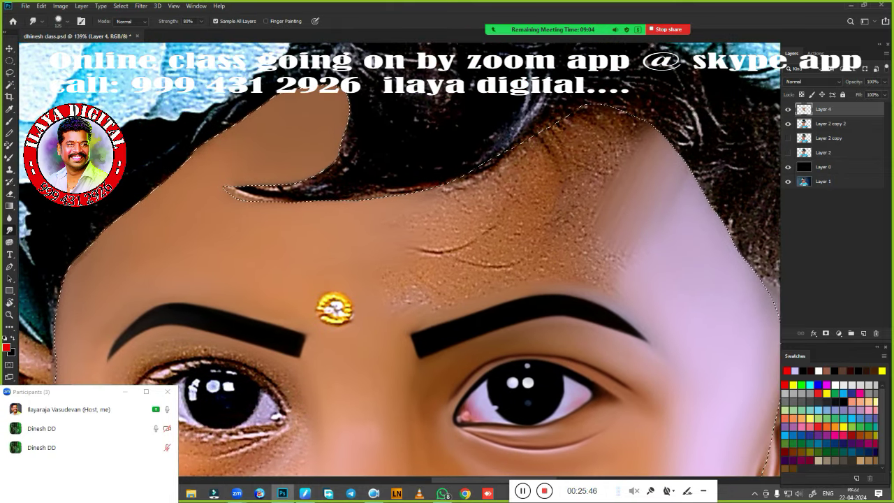
pyautogui.moveTo(467, 243); pyautogui.dragTo(489, 167)
pyautogui.moveTo(405, 245)
pyautogui.mouseDown()
pyautogui.moveTo(475, 161)
pyautogui.moveTo(531, 140)
pyautogui.mouseUp()
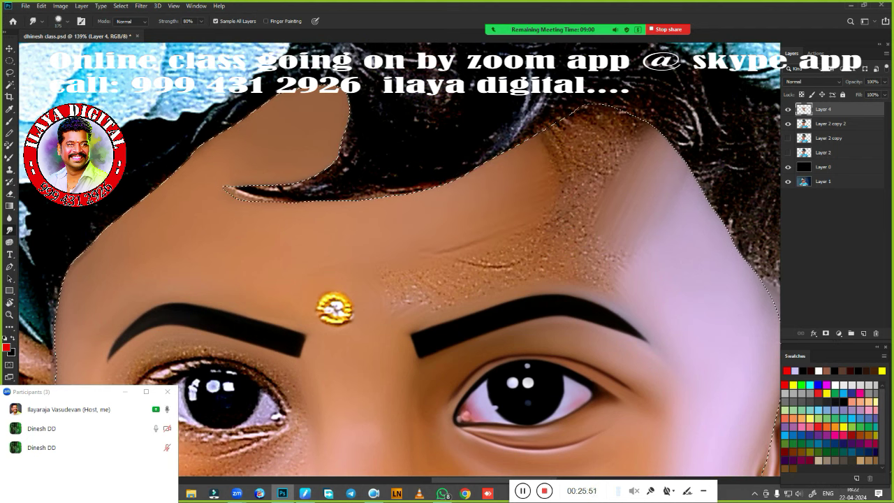
pyautogui.moveTo(592, 177); pyautogui.dragTo(623, 171)
pyautogui.moveTo(566, 133); pyautogui.dragTo(664, 150)
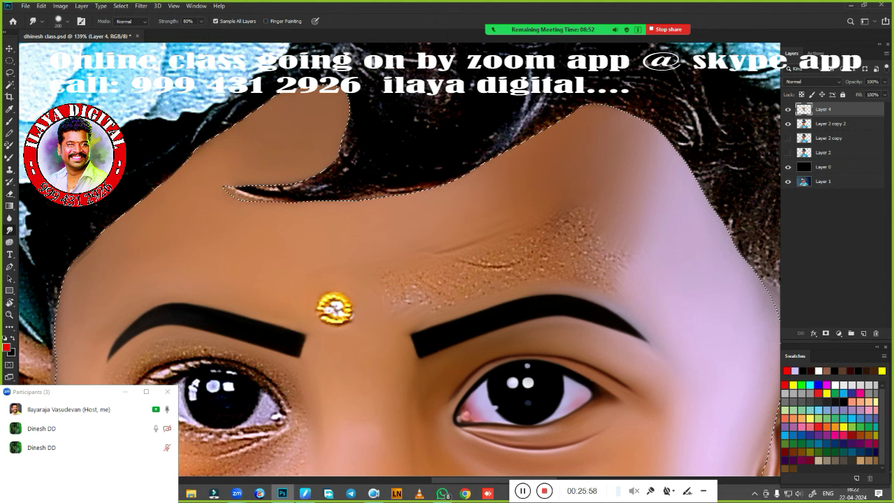
pyautogui.moveTo(381, 293)
pyautogui.mouseDown()
pyautogui.moveTo(422, 295)
pyautogui.moveTo(524, 273)
pyautogui.mouseUp()
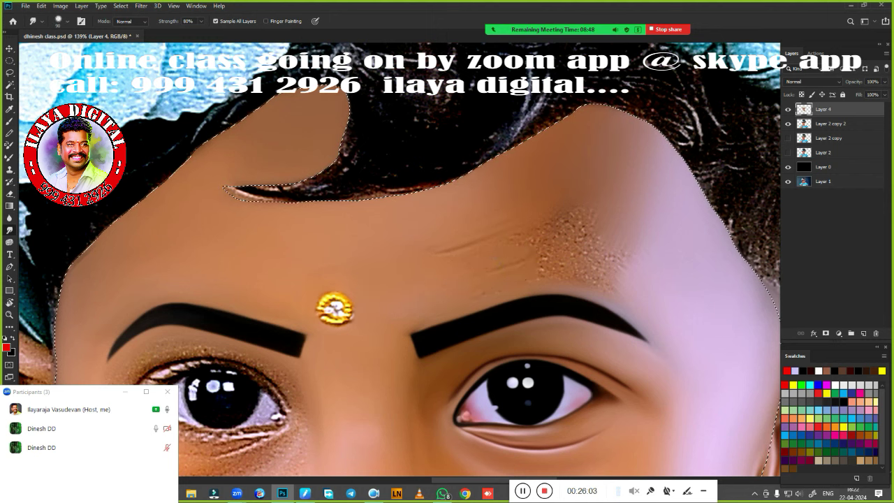
pyautogui.moveTo(538, 230); pyautogui.dragTo(431, 249)
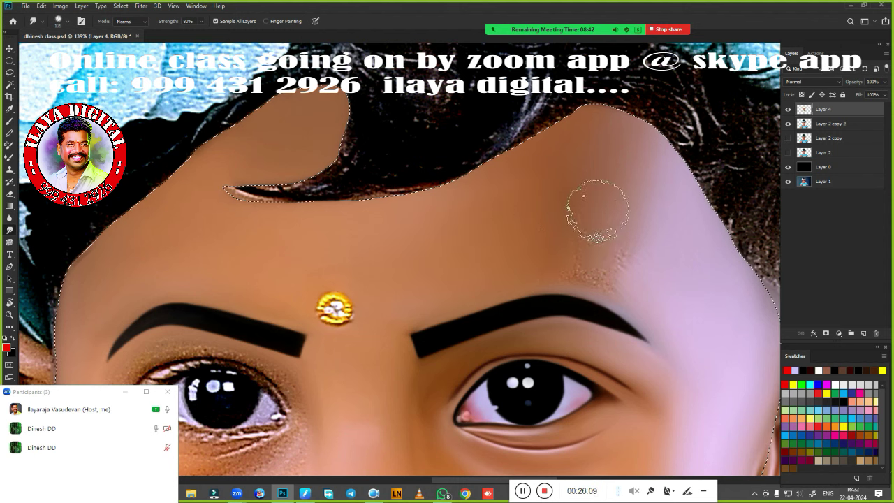
pyautogui.moveTo(593, 210); pyautogui.dragTo(599, 245)
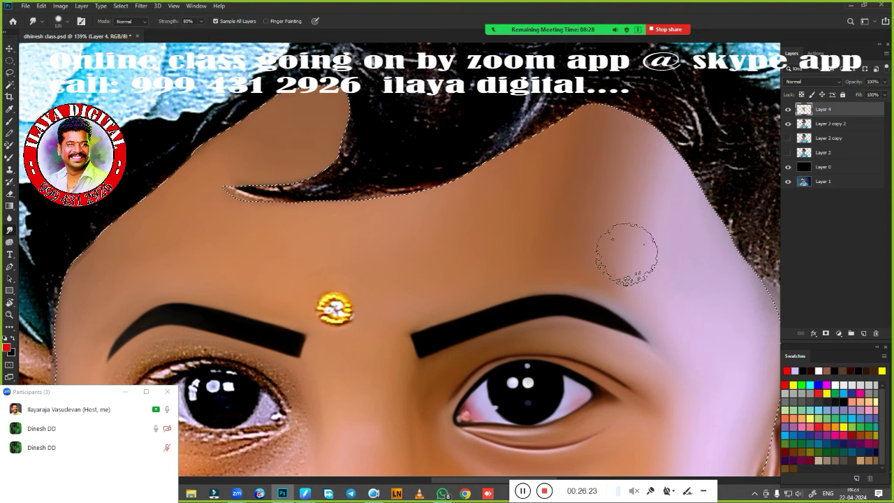
# - Deselect the face and toggle the painted layer's visibility to compare before and after
pyautogui.scroll(-3, 599, 263)
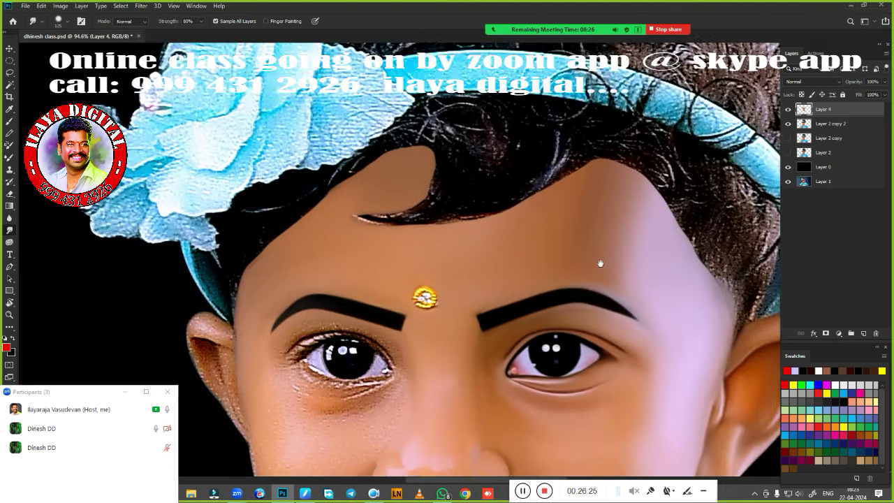
pyautogui.moveTo(600, 263); pyautogui.dragTo(599, 117)
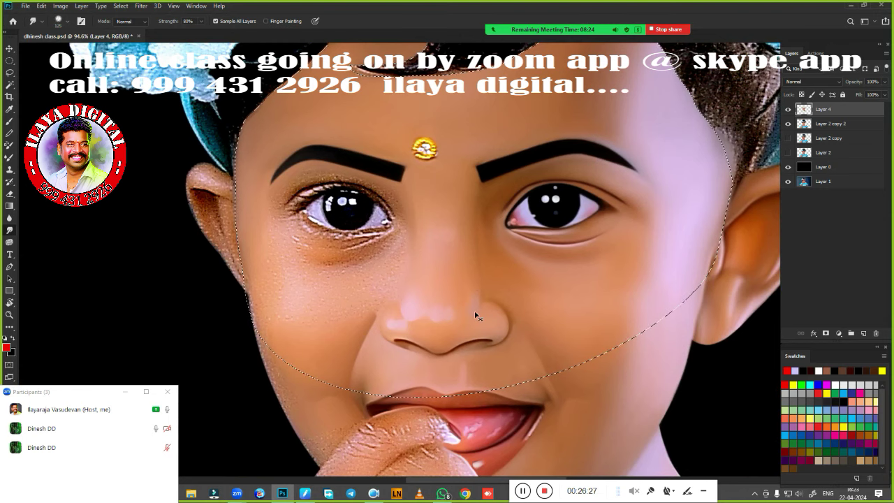
pyautogui.hotkey('ctrl', 'd')
pyautogui.scroll(-2, 463, 263)
pyautogui.scroll(-1, 463, 263)
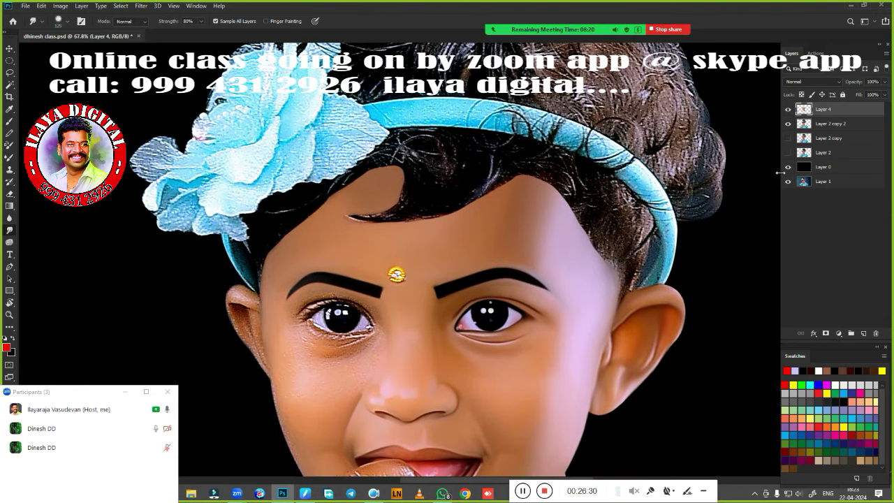
pyautogui.click(788, 110)
pyautogui.click(787, 109)
pyautogui.scroll(3, 398, 250)
# - Erase the stray hair strands along the left hairline and across the forehead
pyautogui.press('e')
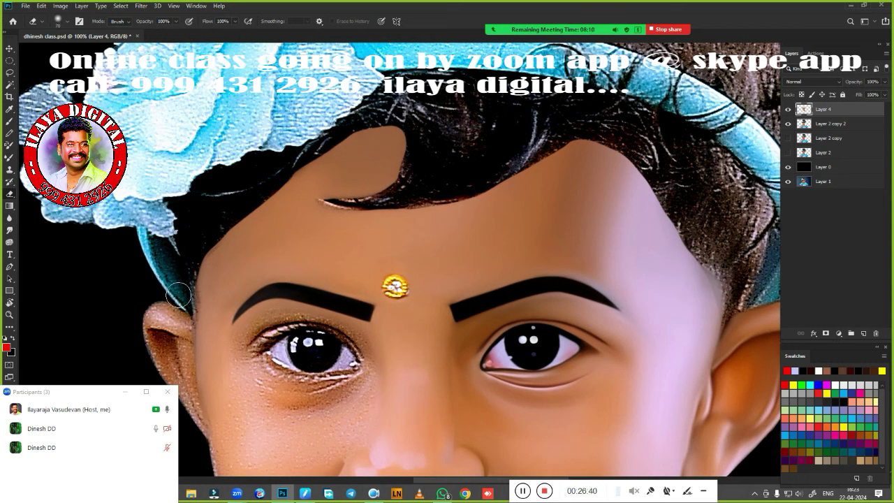
pyautogui.moveTo(211, 226)
pyautogui.mouseDown()
pyautogui.moveTo(340, 127)
pyautogui.moveTo(279, 173)
pyautogui.mouseUp()
pyautogui.moveTo(400, 121)
pyautogui.mouseDown()
pyautogui.moveTo(390, 174)
pyautogui.moveTo(346, 199)
pyautogui.moveTo(320, 195)
pyautogui.moveTo(243, 227)
pyautogui.mouseUp()
# - Paint dark hair strokes along the left temple and down the right hairline
pyautogui.moveTo(283, 185)
pyautogui.mouseDown()
pyautogui.moveTo(252, 236)
pyautogui.moveTo(234, 239)
pyautogui.mouseUp()
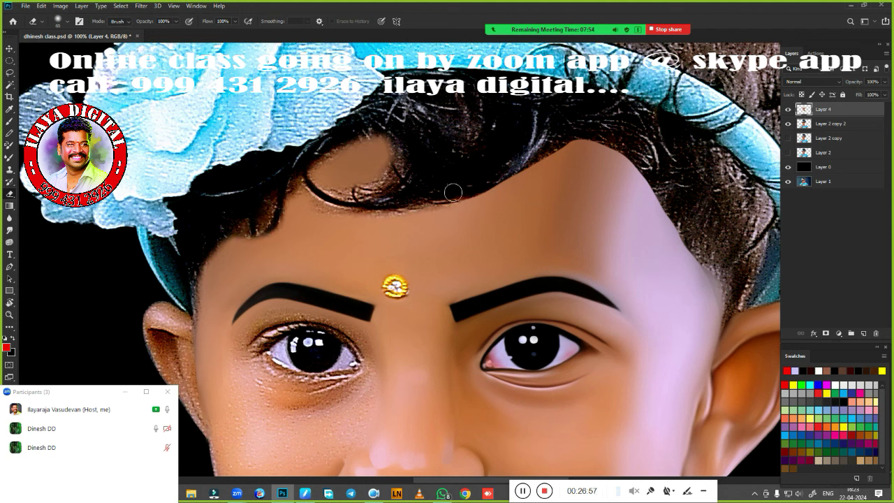
pyautogui.moveTo(524, 173)
pyautogui.mouseDown()
pyautogui.moveTo(574, 137)
pyautogui.moveTo(483, 187)
pyautogui.mouseUp()
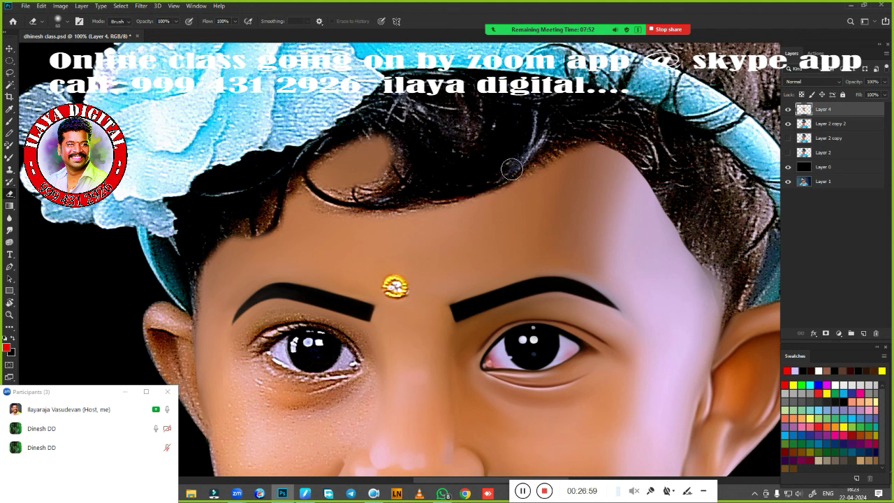
pyautogui.moveTo(568, 129); pyautogui.dragTo(696, 241)
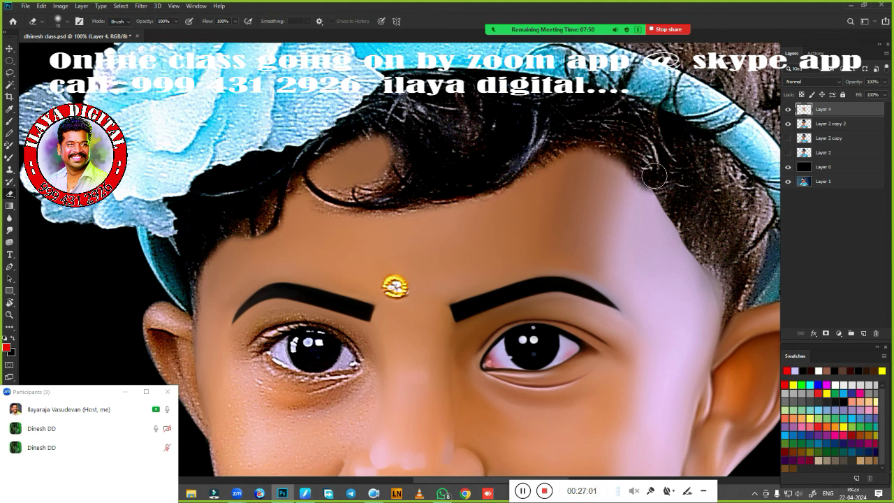
pyautogui.moveTo(663, 213); pyautogui.dragTo(726, 292)
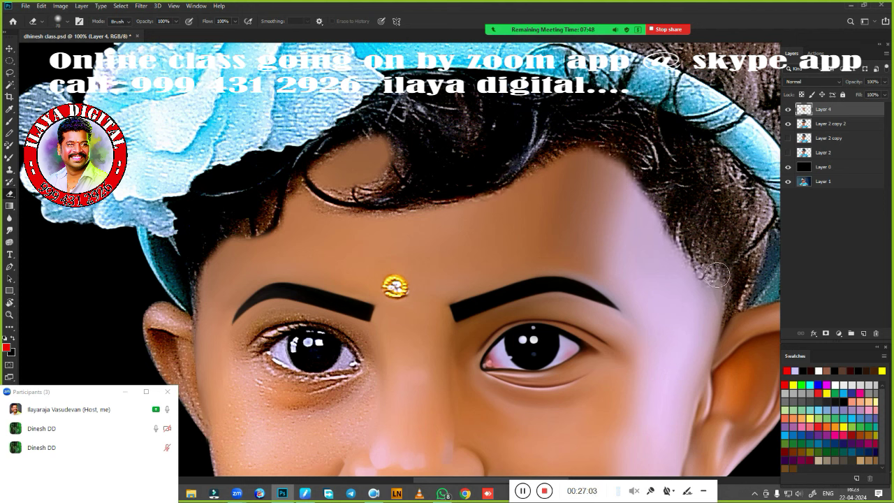
pyautogui.moveTo(676, 243); pyautogui.dragTo(723, 319)
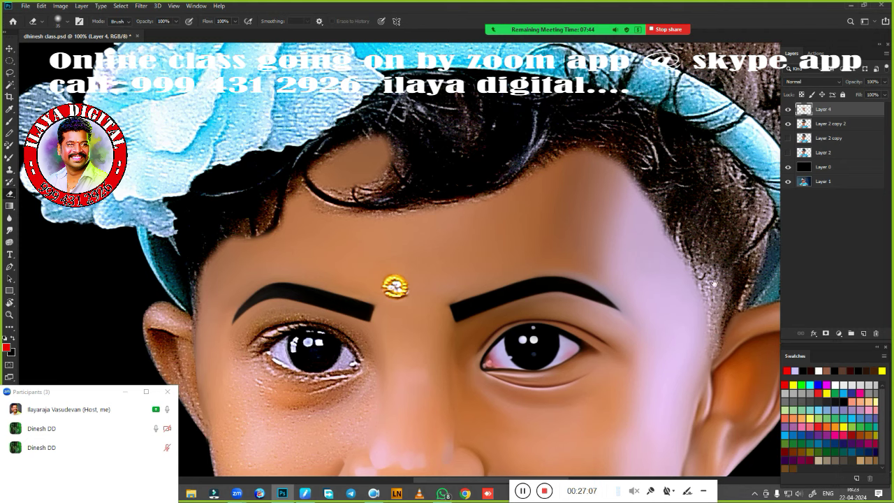
pyautogui.moveTo(713, 283); pyautogui.dragTo(682, 199)
pyautogui.press('r')
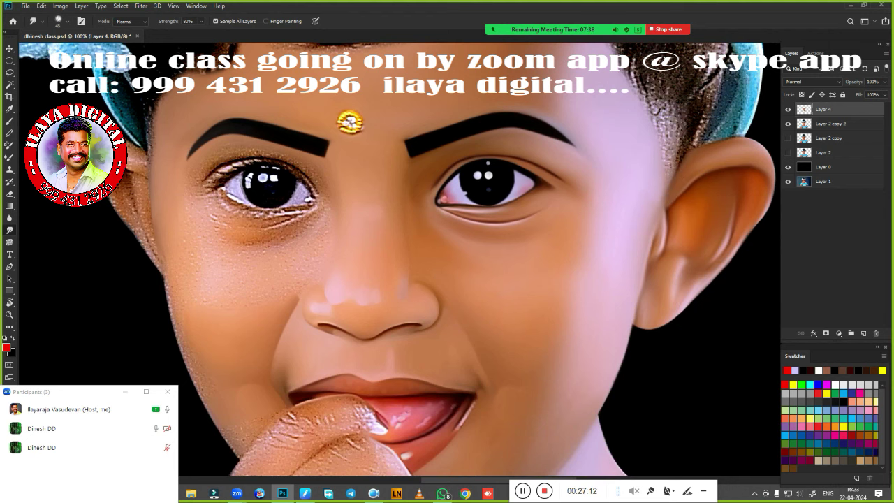
# - Zoom out to check the retouched face and save dhinesh class.psd
pyautogui.scroll(-3, 512, 269)
pyautogui.scroll(2, 478, 274)
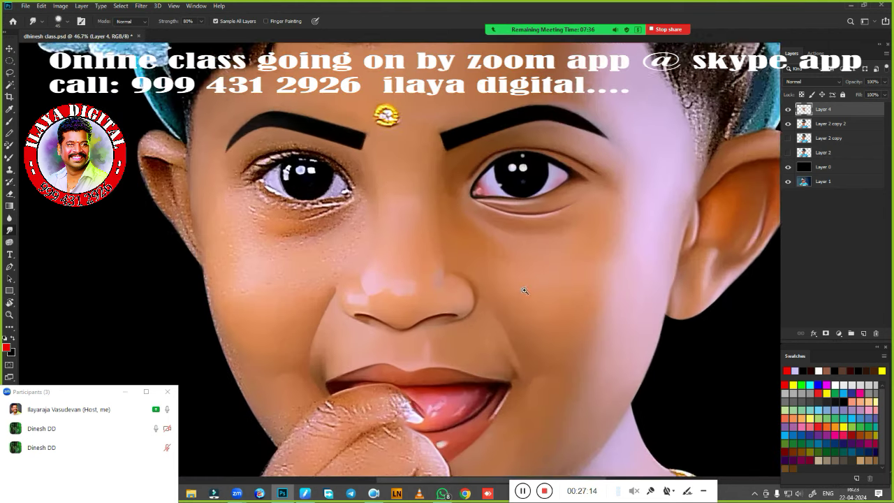
pyautogui.scroll(1, 478, 273)
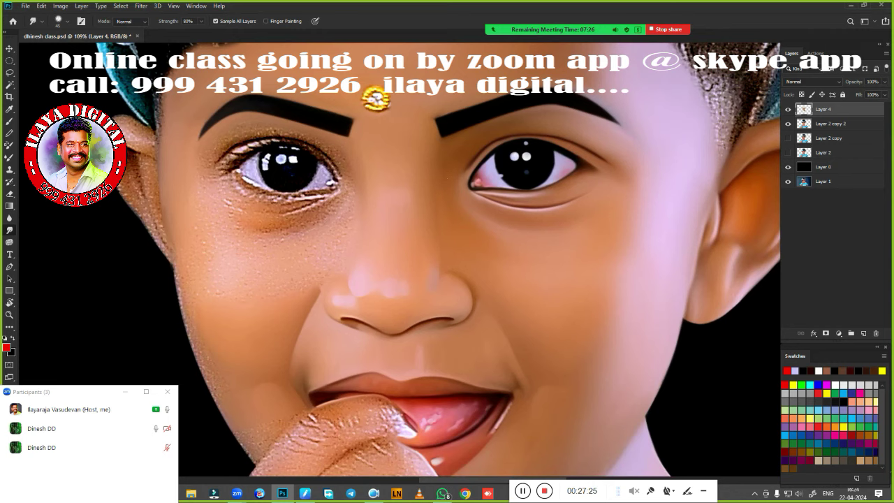
pyautogui.scroll(-5, 461, 258)
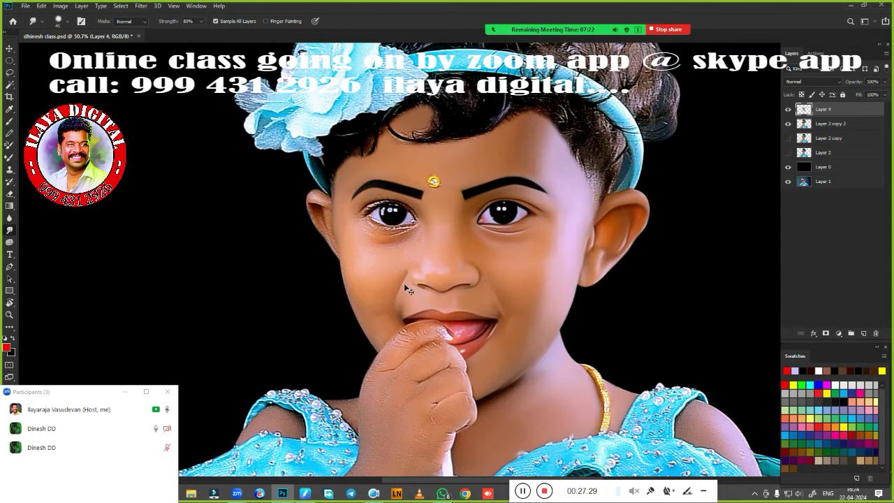
pyautogui.hotkey('ctrl', 's')
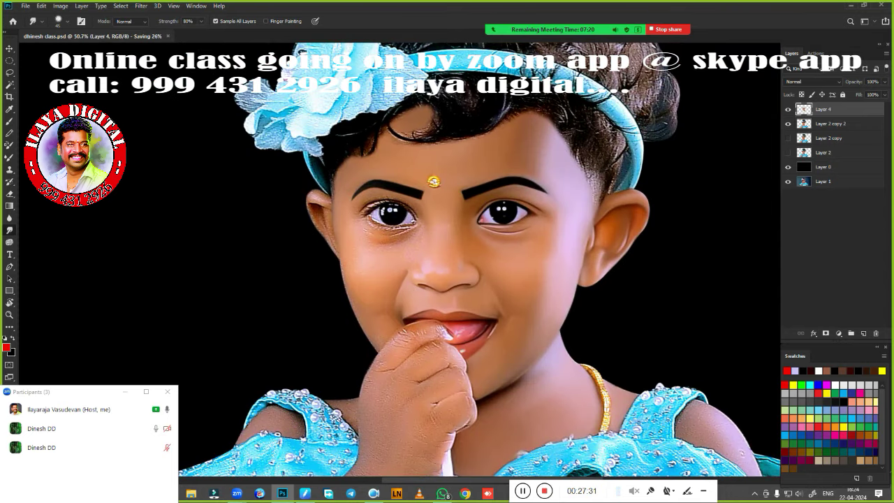
pyautogui.scroll(6, 389, 229)
pyautogui.press('p')
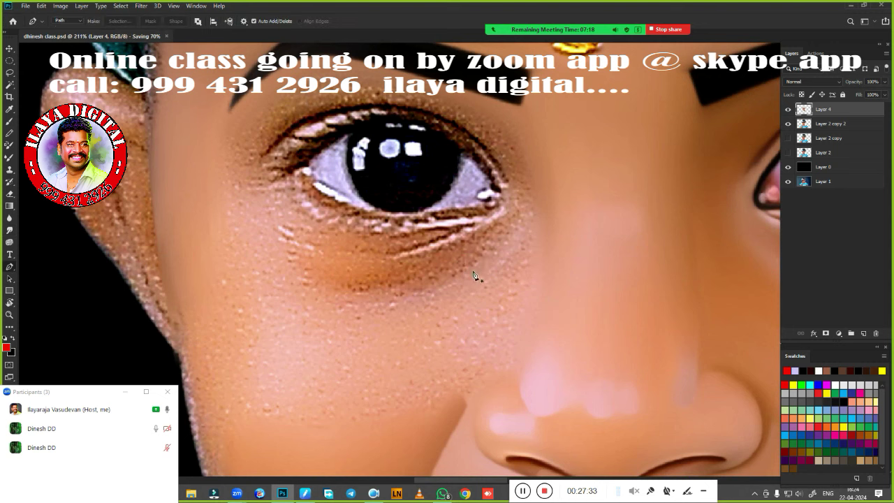
pyautogui.scroll(-3, 545, 300)
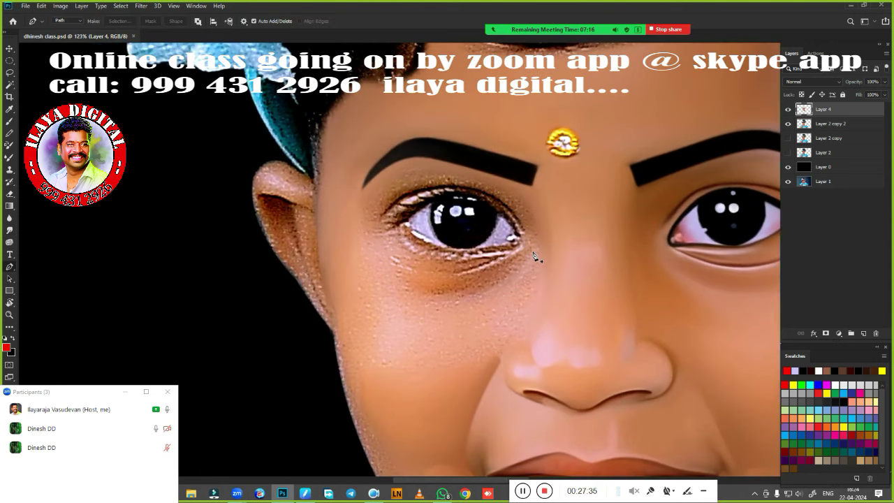
# - Trace a curved Pen path under the left eye, out toward the ear and back along the lower lid
pyautogui.click(572, 247)
pyautogui.moveTo(530, 253); pyautogui.dragTo(520, 266)
pyautogui.moveTo(388, 287); pyautogui.dragTo(318, 251)
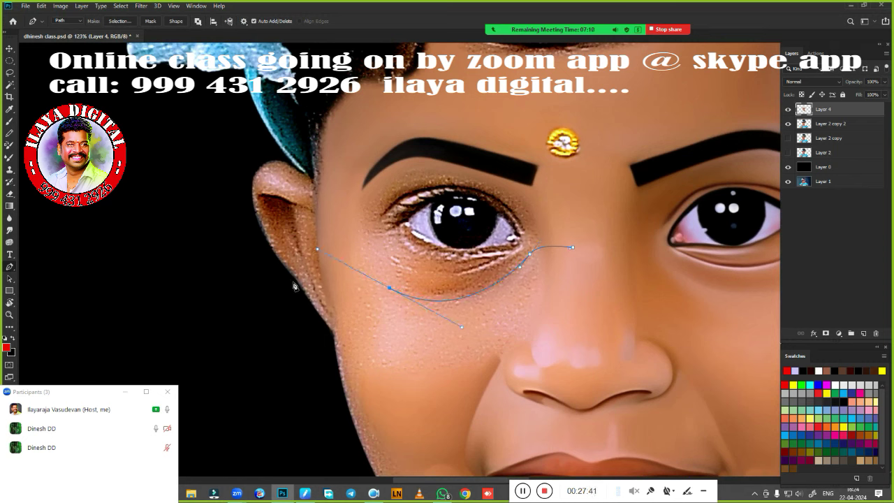
pyautogui.click(267, 301)
pyautogui.click(250, 250)
pyautogui.moveTo(293, 226); pyautogui.dragTo(314, 231)
pyautogui.moveTo(376, 246); pyautogui.dragTo(395, 262)
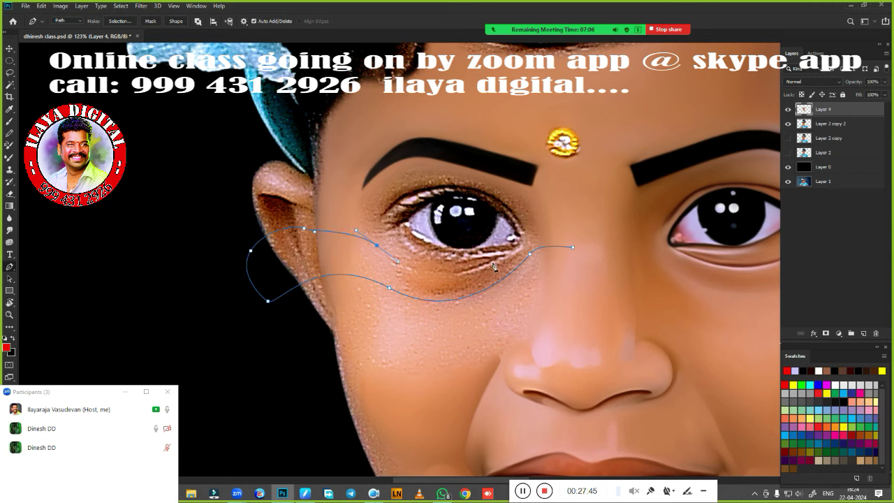
pyautogui.moveTo(493, 261); pyautogui.dragTo(537, 232)
# - Close the path around the upper eyelid toward the brow and convert it to a selection
pyautogui.scroll(2, 523, 279)
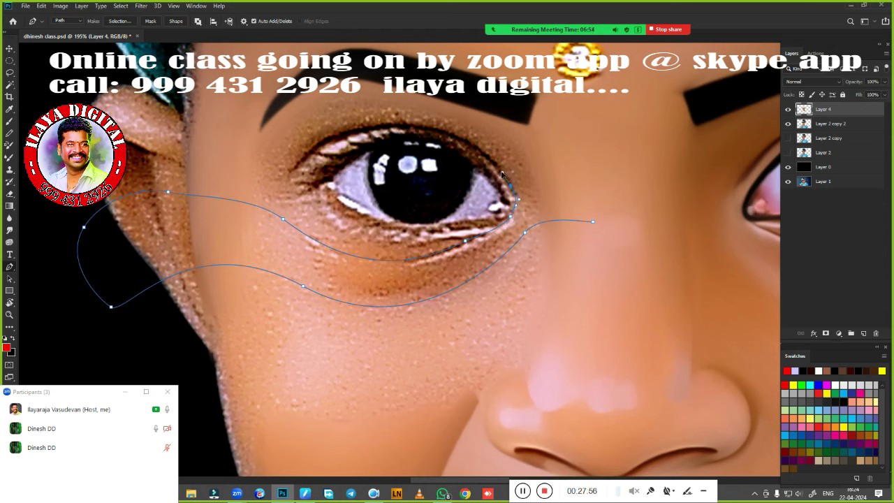
pyautogui.moveTo(372, 126); pyautogui.dragTo(281, 141)
pyautogui.moveTo(289, 174); pyautogui.dragTo(261, 221)
pyautogui.moveTo(218, 178); pyautogui.dragTo(207, 149)
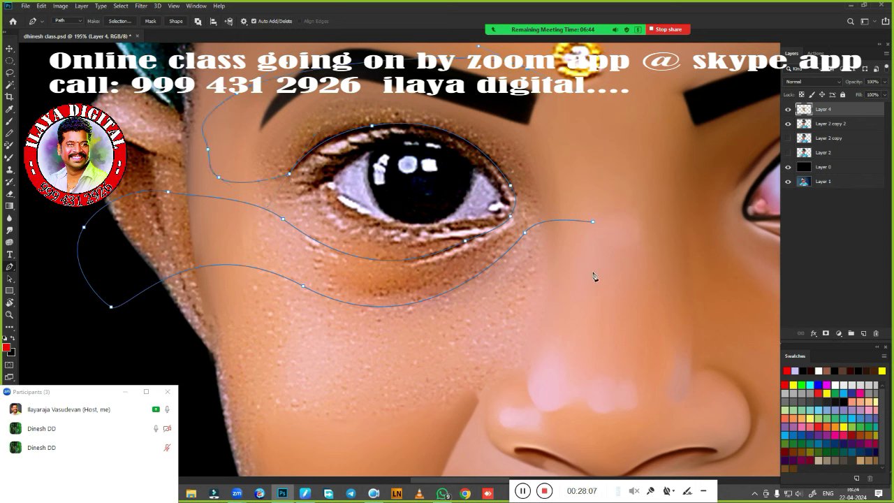
pyautogui.hotkey('ctrl', 'Return')
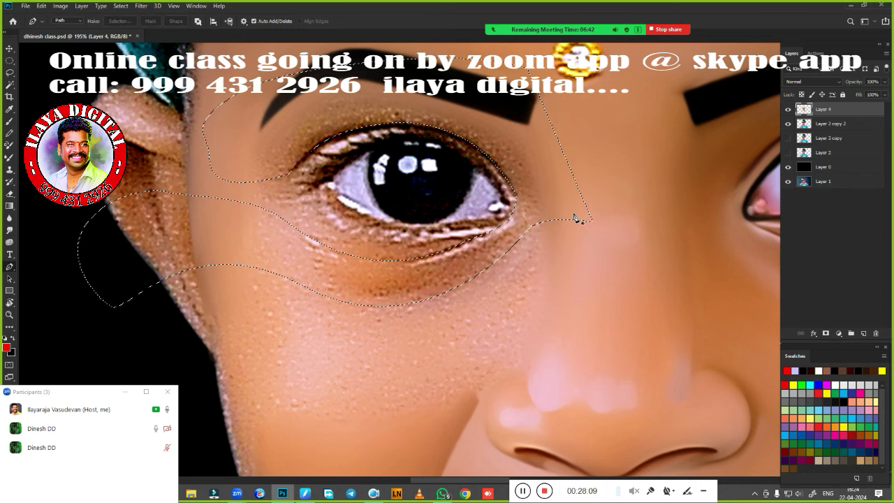
# - Feather the eye selection by 1.2 and zoom in close on the eye
pyautogui.hotkey('shift', 'F6')
pyautogui.press('Return')
pyautogui.click(466, 309)
pyautogui.click(466, 309)
# - Blend the lower eyelid and the under-eye shadow band smoother with the Mixer Brush
pyautogui.press('b')
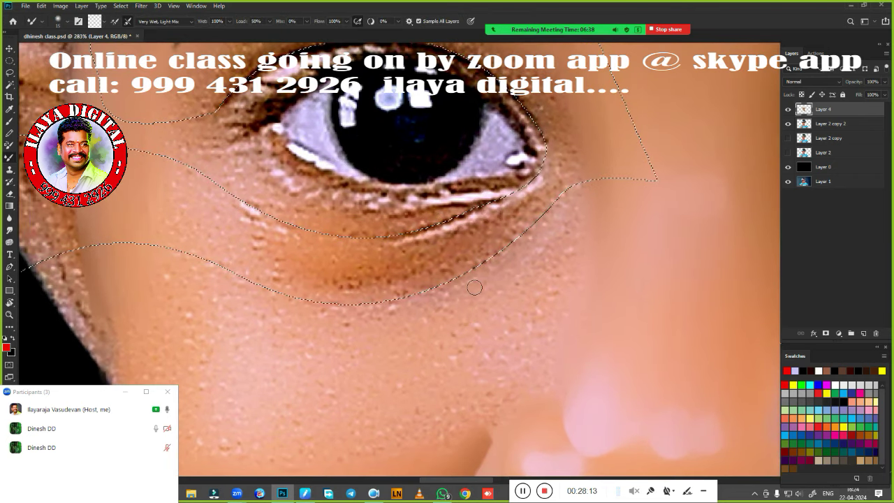
pyautogui.moveTo(534, 190); pyautogui.dragTo(393, 237)
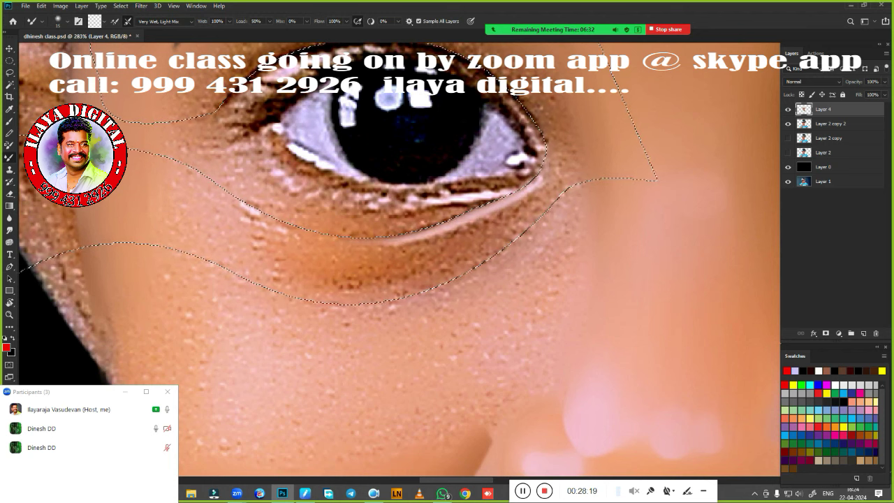
pyautogui.moveTo(248, 213); pyautogui.dragTo(329, 237)
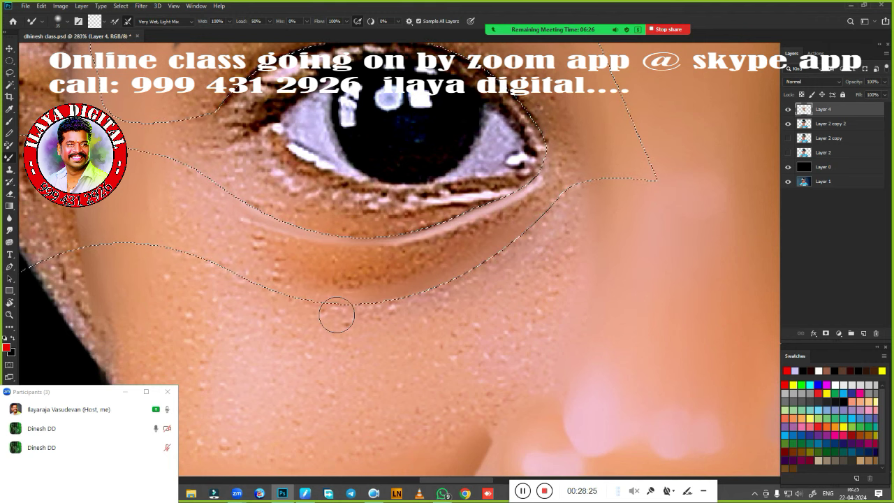
pyautogui.moveTo(525, 252); pyautogui.dragTo(265, 297)
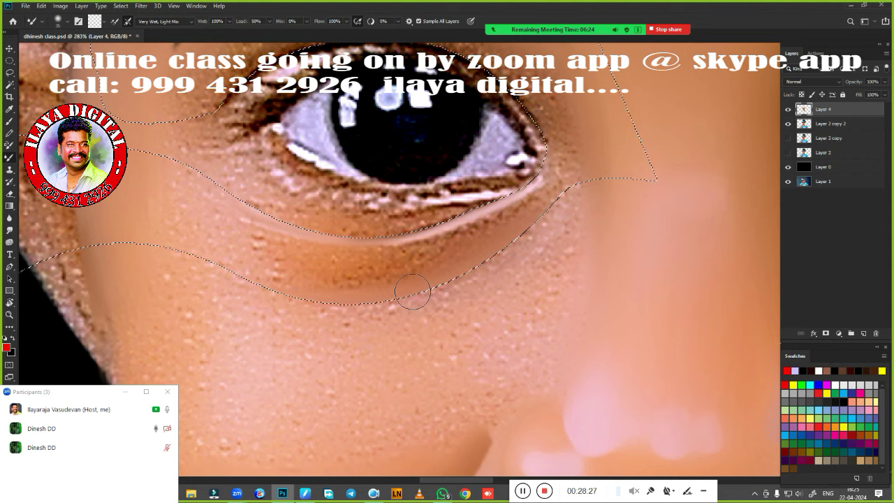
pyautogui.moveTo(412, 291); pyautogui.dragTo(225, 280)
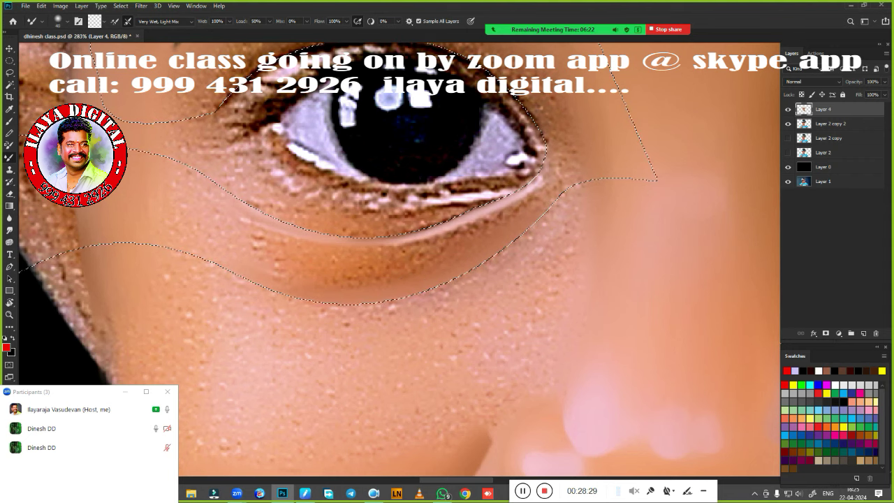
pyautogui.scroll(3, 398, 258)
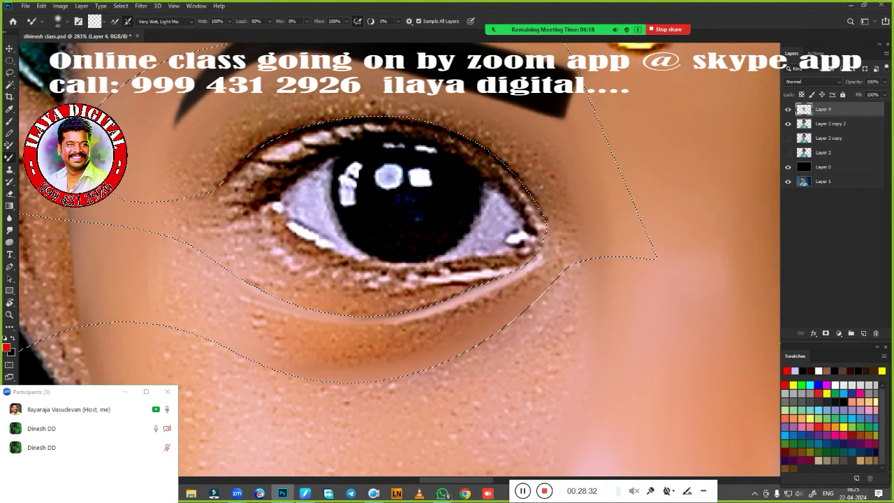
pyautogui.scroll(-3, 501, 234)
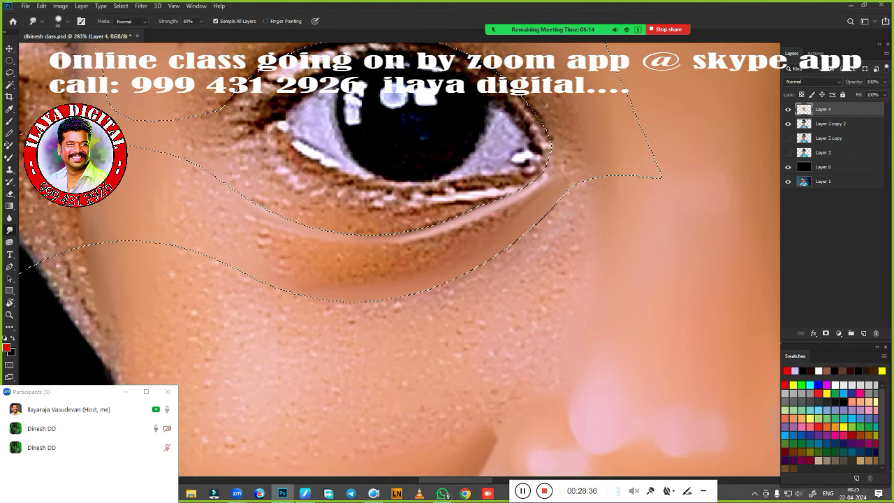
# - Smudge the skin band under the eye smooth, blending up toward and below the outer corner
pyautogui.moveTo(237, 237)
pyautogui.mouseDown()
pyautogui.moveTo(210, 206)
pyautogui.moveTo(186, 206)
pyautogui.moveTo(188, 231)
pyautogui.mouseUp()
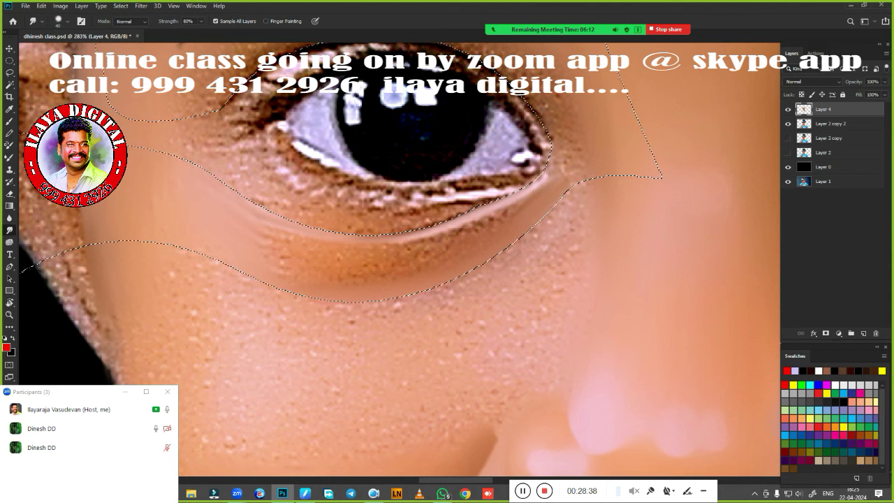
pyautogui.moveTo(314, 258)
pyautogui.mouseDown()
pyautogui.moveTo(303, 244)
pyautogui.moveTo(266, 238)
pyautogui.moveTo(365, 259)
pyautogui.moveTo(356, 272)
pyautogui.moveTo(343, 265)
pyautogui.mouseUp()
pyautogui.moveTo(225, 247)
pyautogui.mouseDown()
pyautogui.moveTo(418, 260)
pyautogui.moveTo(530, 203)
pyautogui.moveTo(482, 233)
pyautogui.moveTo(368, 268)
pyautogui.mouseUp()
pyautogui.moveTo(444, 283)
pyautogui.mouseDown()
pyautogui.moveTo(509, 249)
pyautogui.moveTo(578, 185)
pyautogui.moveTo(291, 253)
pyautogui.mouseUp()
pyautogui.scroll(3, 315, 255)
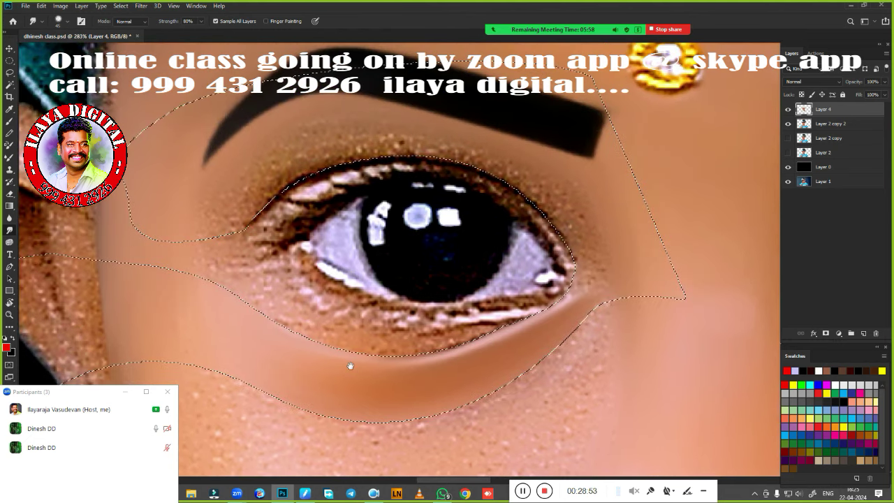
pyautogui.scroll(1, 351, 365)
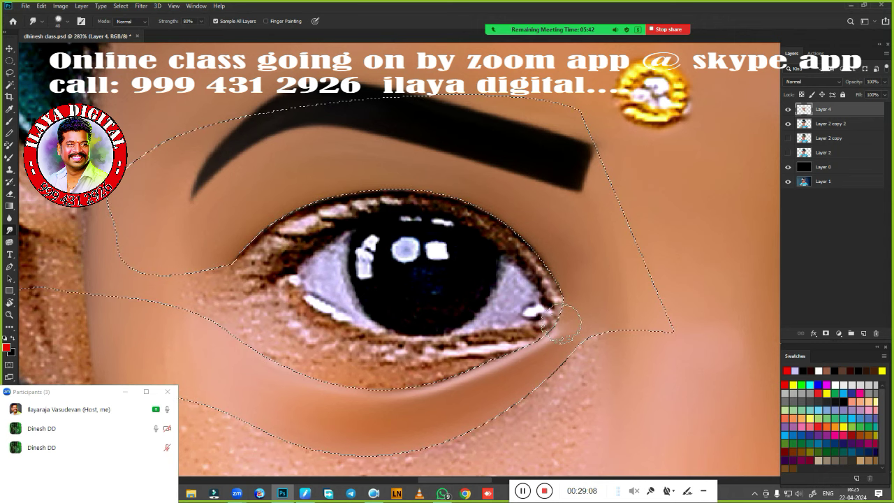
pyautogui.moveTo(578, 309); pyautogui.dragTo(557, 337)
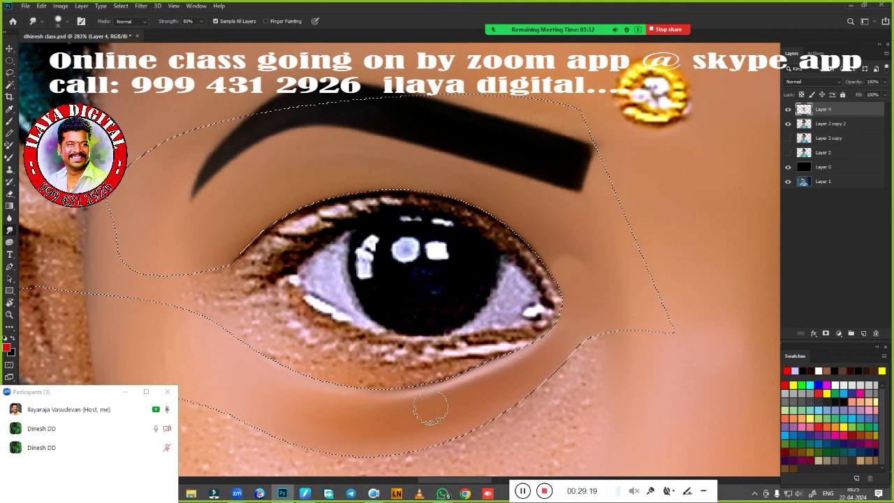
# - Re-feather the eye selection with Shift+F6 and confirm the new amount
pyautogui.hotkey('shift', 'F6')
pyautogui.press('Return')
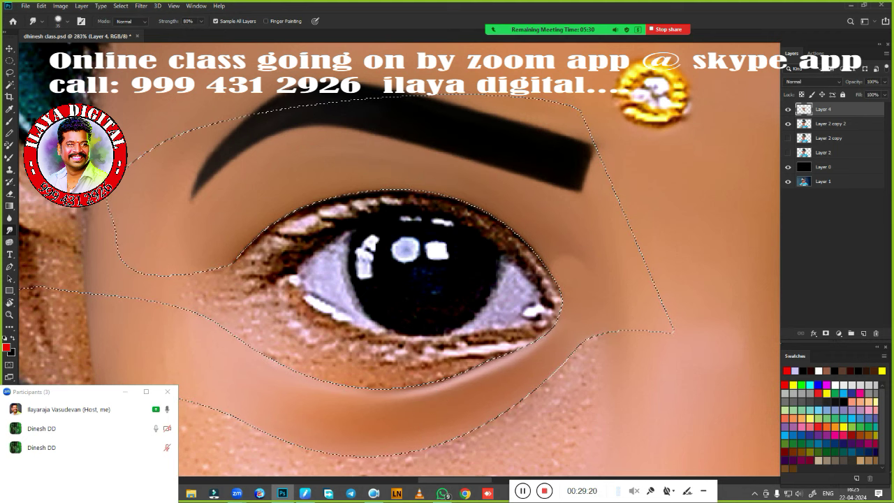
pyautogui.scroll(-3, 429, 405)
pyautogui.press('b')
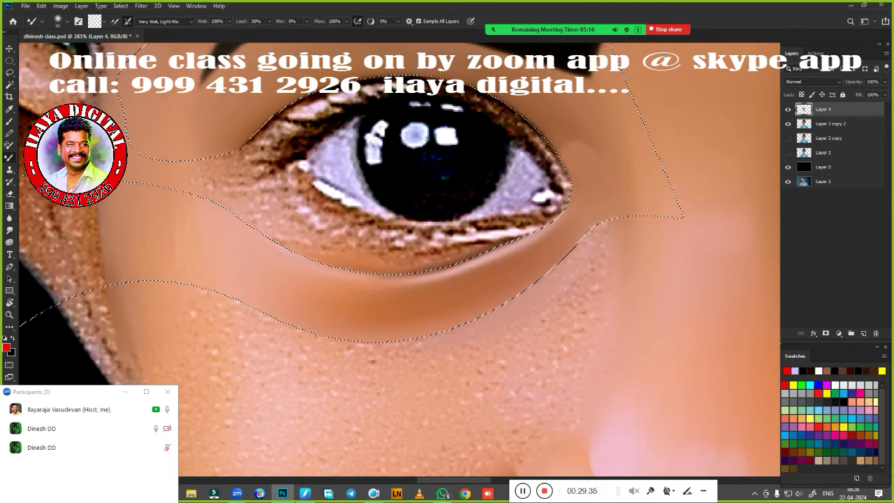
# - Smooth the shadow under the eye and blend the skin at the inner eye corner
pyautogui.moveTo(249, 294); pyautogui.dragTo(489, 313)
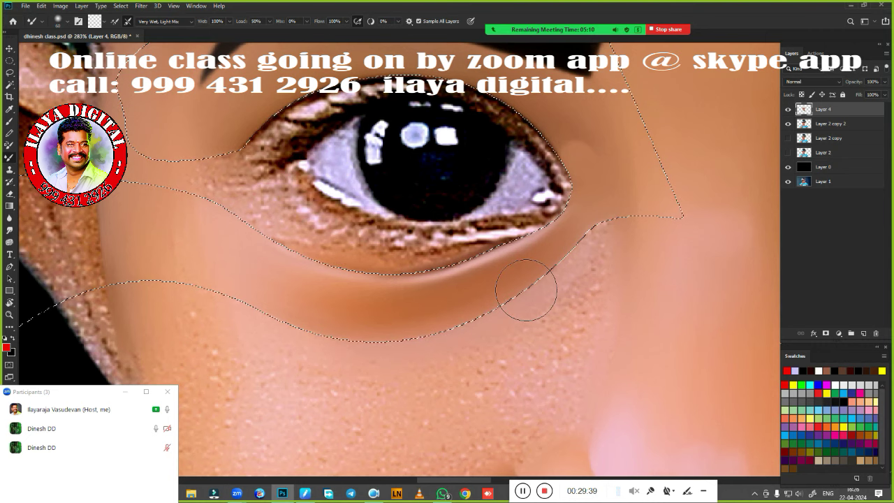
pyautogui.scroll(3, 419, 259)
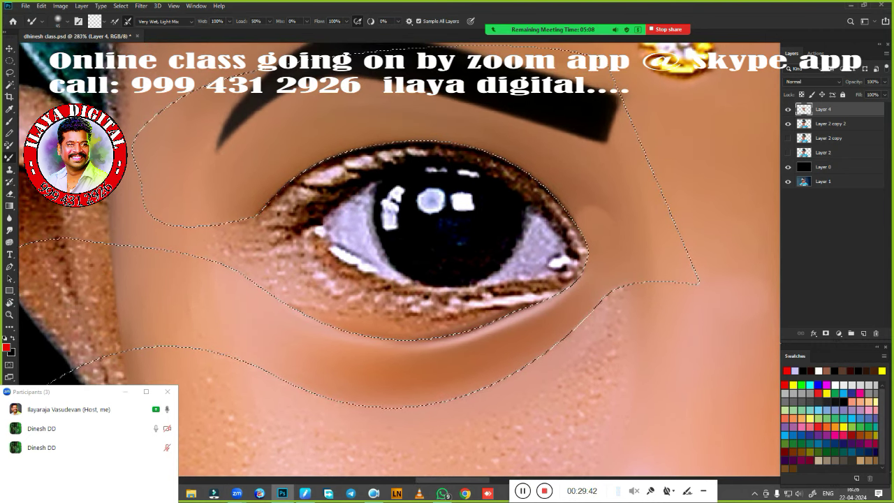
pyautogui.moveTo(262, 218)
pyautogui.mouseDown()
pyautogui.moveTo(303, 183)
pyautogui.moveTo(370, 155)
pyautogui.moveTo(300, 183)
pyautogui.moveTo(370, 159)
pyautogui.moveTo(412, 160)
pyautogui.moveTo(329, 185)
pyautogui.moveTo(290, 220)
pyautogui.mouseUp()
# - Blend the upper-lid lashes into skin from the inner corner to the outer corner
pyautogui.moveTo(266, 227); pyautogui.dragTo(391, 162)
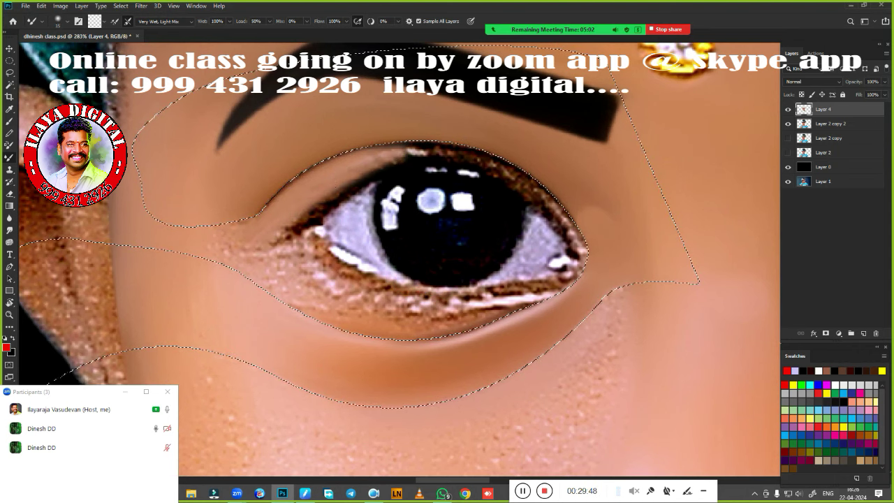
pyautogui.moveTo(328, 192); pyautogui.dragTo(410, 158)
pyautogui.moveTo(317, 183)
pyautogui.mouseDown()
pyautogui.moveTo(405, 160)
pyautogui.moveTo(461, 157)
pyautogui.mouseUp()
pyautogui.moveTo(381, 162); pyautogui.dragTo(488, 162)
pyautogui.moveTo(433, 162)
pyautogui.mouseDown()
pyautogui.moveTo(488, 160)
pyautogui.moveTo(527, 184)
pyautogui.mouseUp()
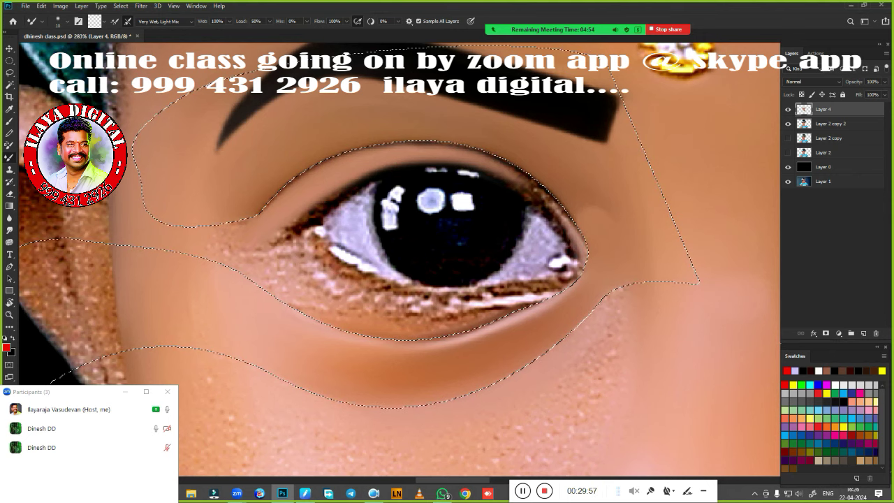
pyautogui.moveTo(557, 217); pyautogui.dragTo(516, 183)
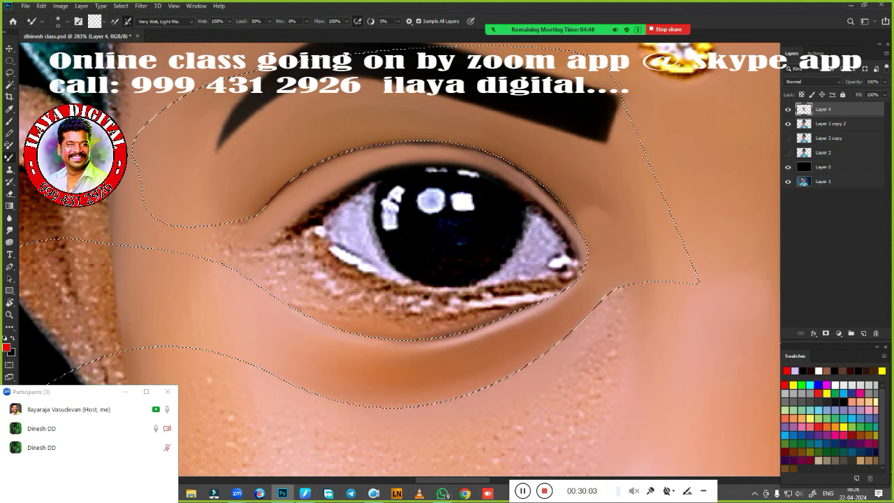
pyautogui.moveTo(463, 167); pyautogui.dragTo(485, 165)
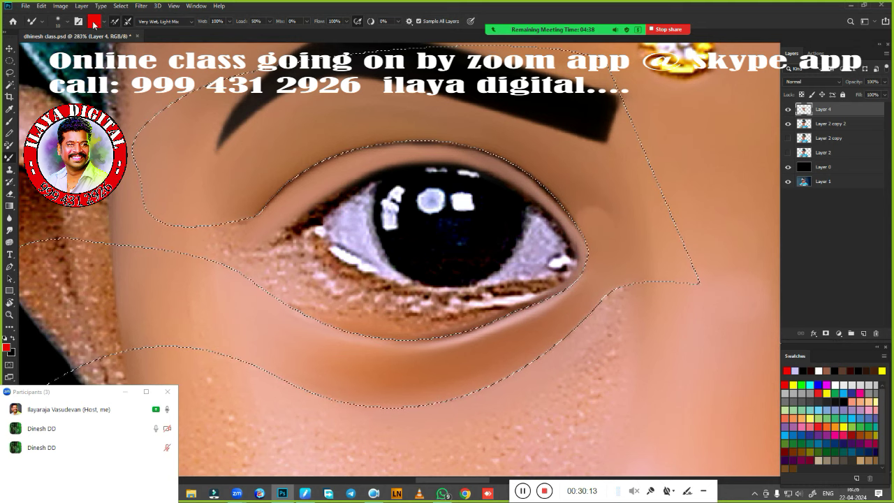
# - Sample a dark brown from the eyelid edge as the Mixer Brush load colour
pyautogui.click(95, 21)
pyautogui.click(440, 139)
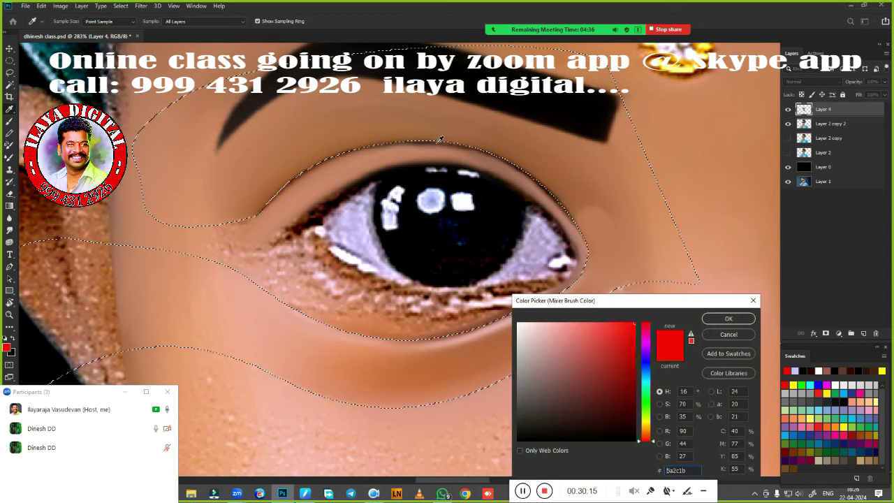
pyautogui.click(546, 183)
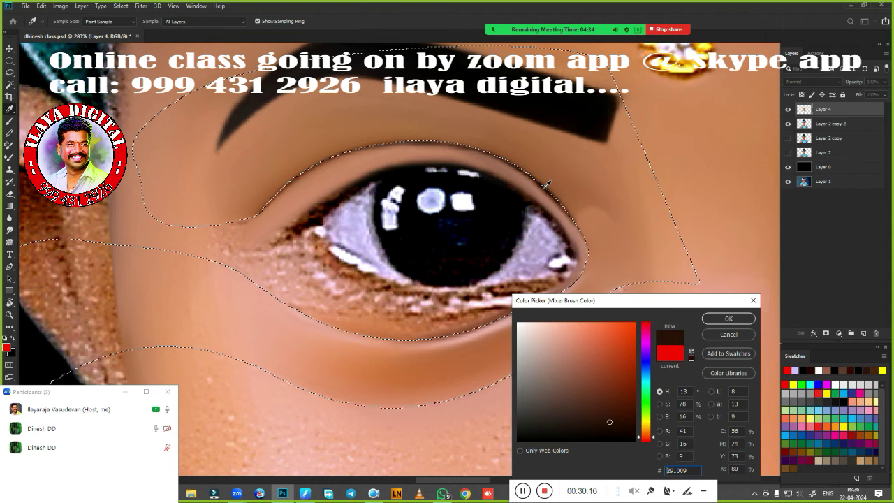
pyautogui.click(729, 318)
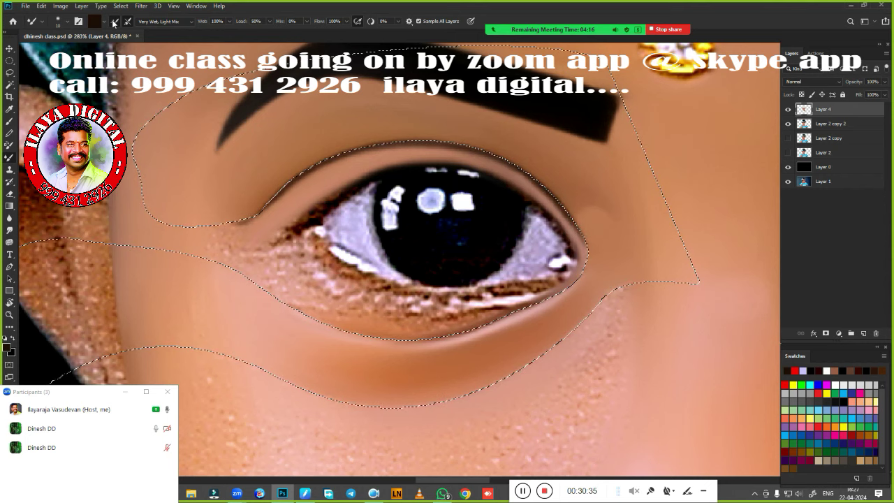
# - Smudge the flecked skin under the inner and outer lower lashes smooth at 80% strength
pyautogui.press('r')
pyautogui.scroll(-3, 446, 251)
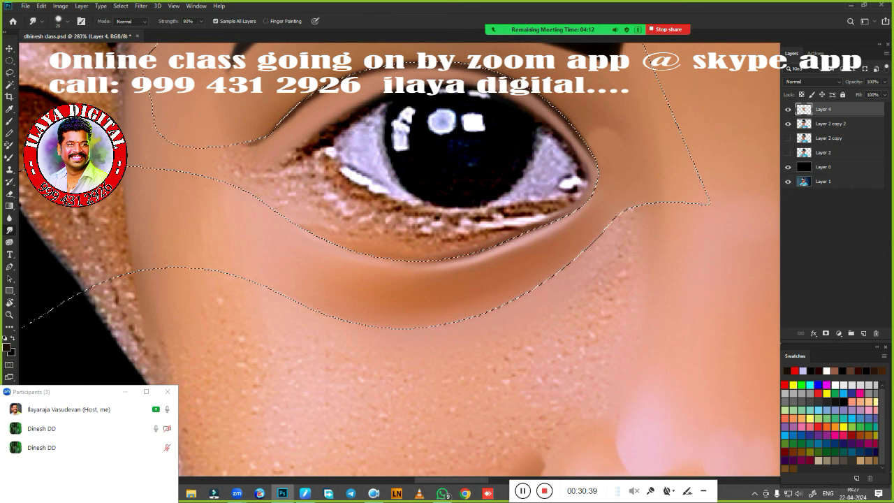
pyautogui.moveTo(294, 208)
pyautogui.mouseDown()
pyautogui.moveTo(341, 225)
pyautogui.moveTo(309, 231)
pyautogui.moveTo(410, 257)
pyautogui.moveTo(524, 235)
pyautogui.mouseUp()
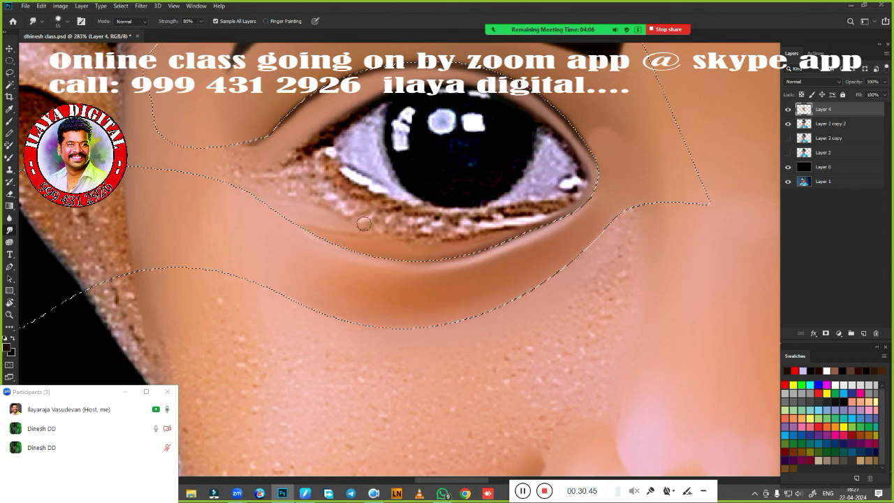
pyautogui.moveTo(341, 210)
pyautogui.mouseDown()
pyautogui.moveTo(283, 194)
pyautogui.moveTo(379, 219)
pyautogui.moveTo(396, 237)
pyautogui.moveTo(529, 230)
pyautogui.mouseUp()
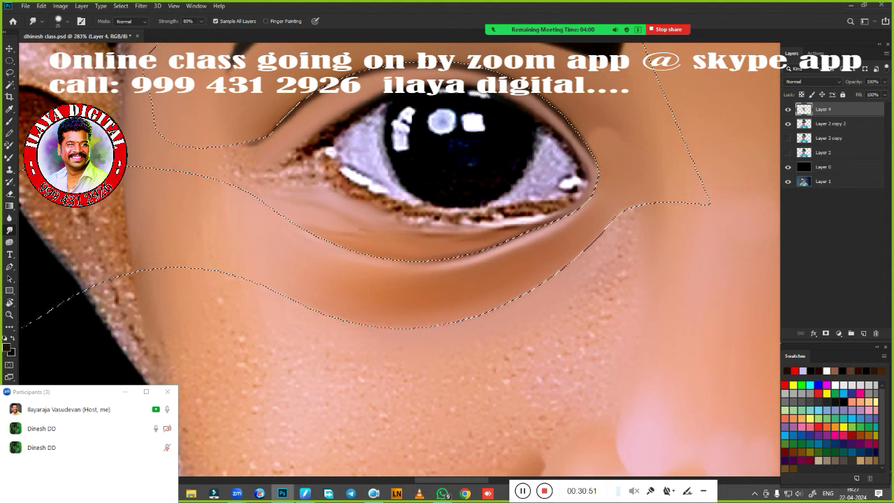
pyautogui.moveTo(384, 235); pyautogui.dragTo(594, 237)
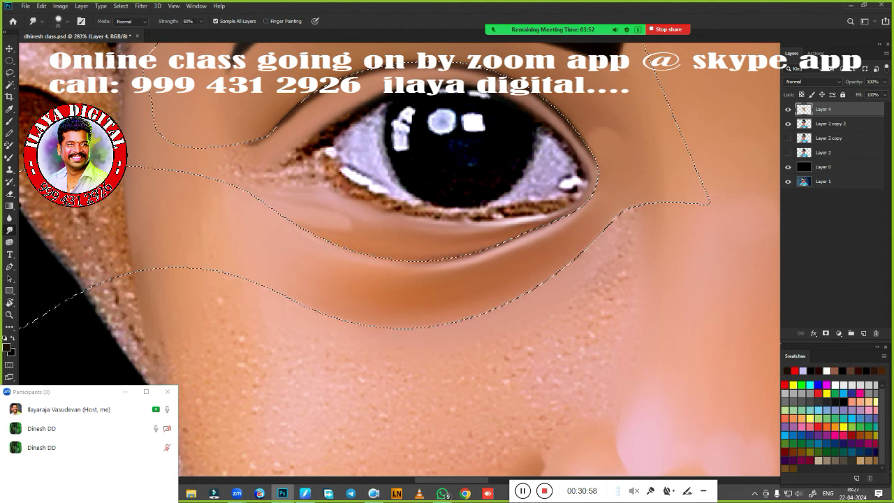
pyautogui.moveTo(286, 231); pyautogui.dragTo(585, 185)
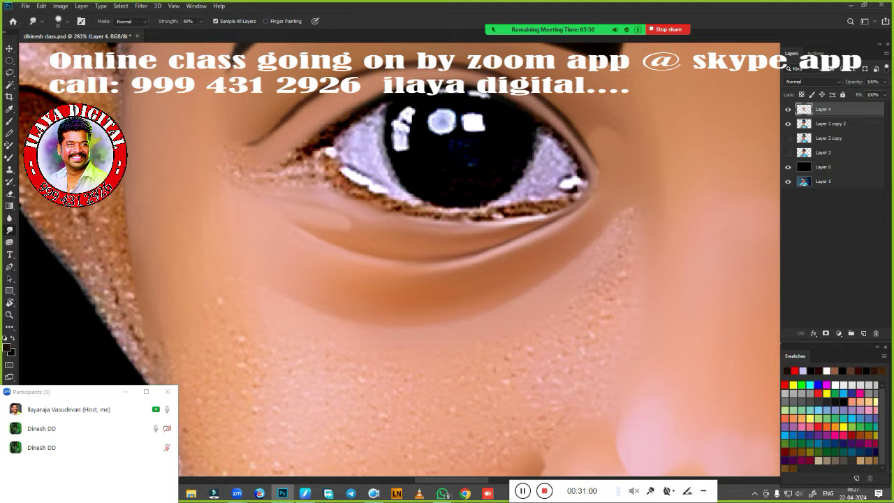
pyautogui.scroll(-5, 490, 339)
pyautogui.moveTo(490, 339); pyautogui.dragTo(411, 262)
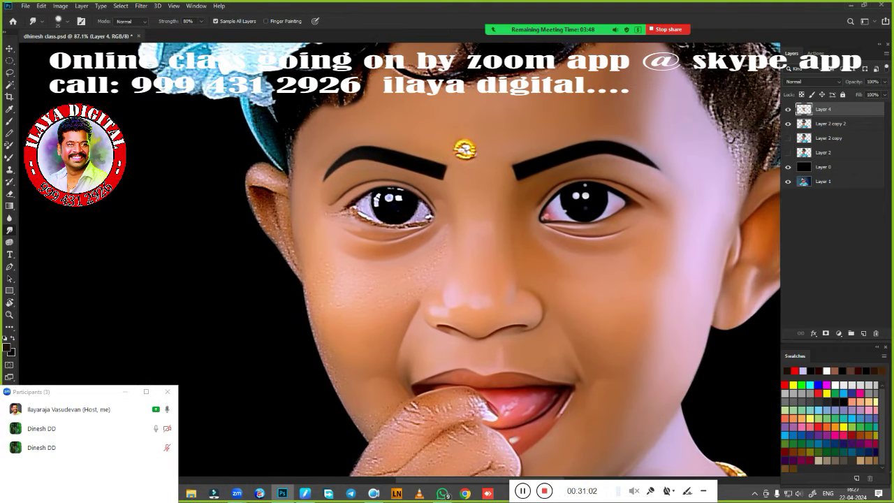
pyautogui.scroll(5, 397, 245)
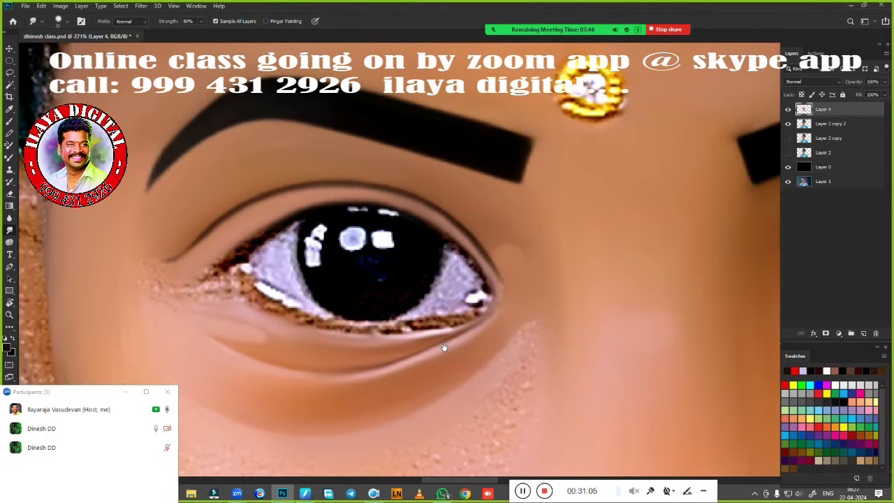
pyautogui.press('r')
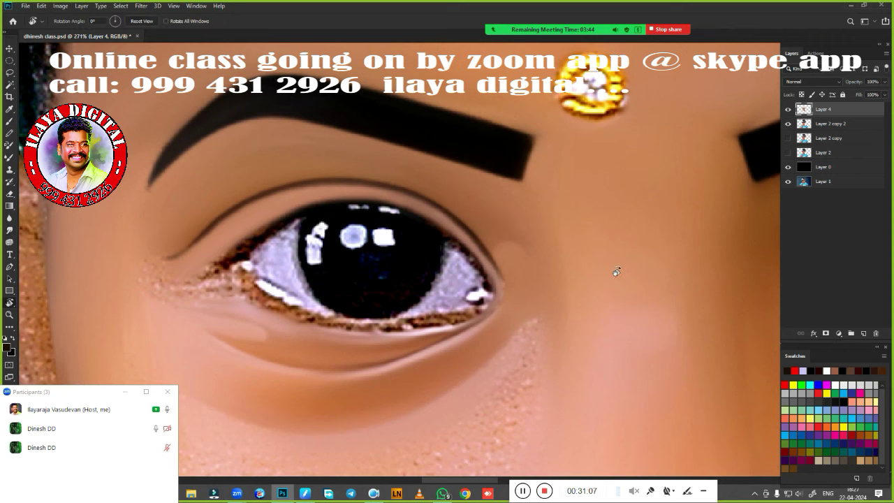
pyautogui.moveTo(614, 273); pyautogui.dragTo(663, 220)
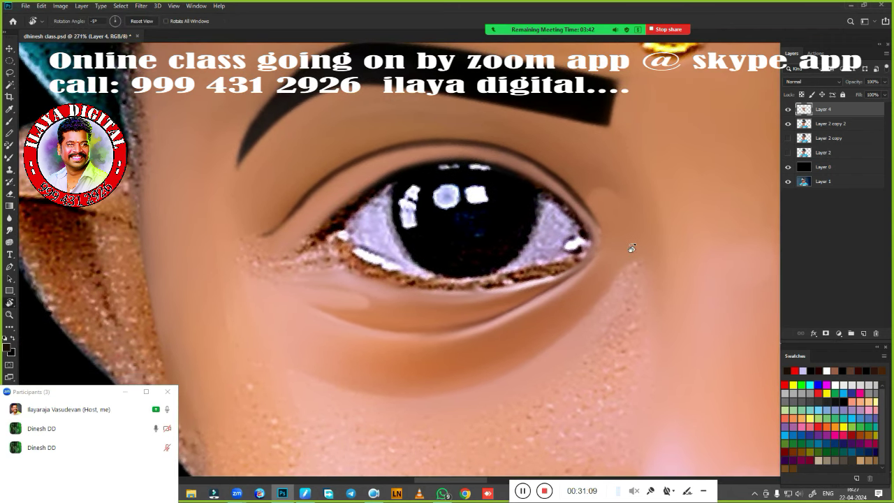
pyautogui.press('p')
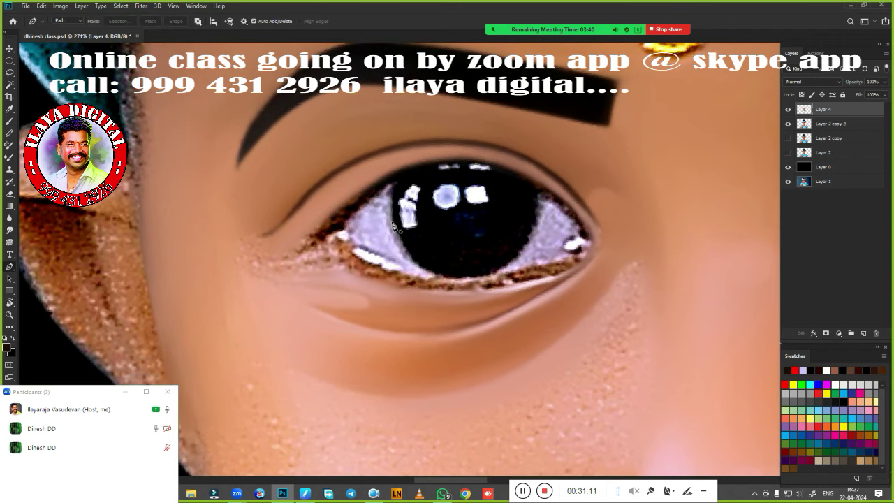
# - Hide Layer 4 and trace a pen path around the eye along both lids
pyautogui.click(788, 109)
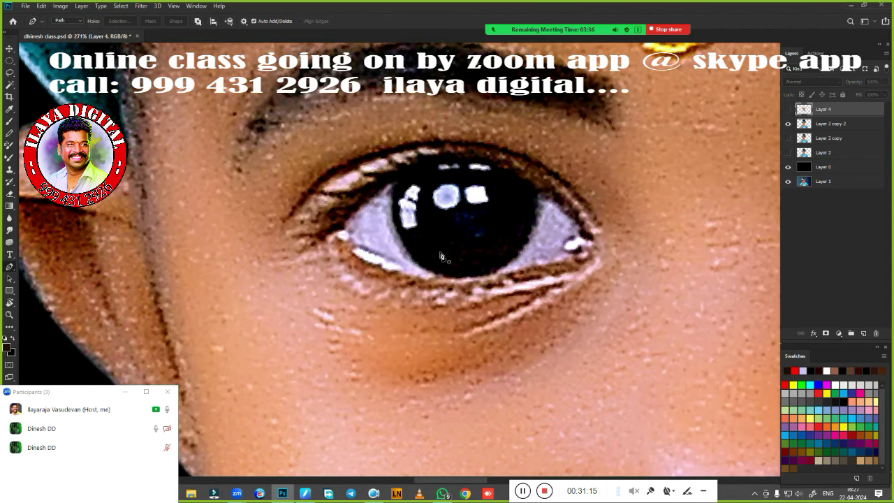
pyautogui.click(308, 240)
pyautogui.moveTo(338, 215); pyautogui.dragTo(363, 188)
pyautogui.moveTo(560, 196); pyautogui.dragTo(678, 282)
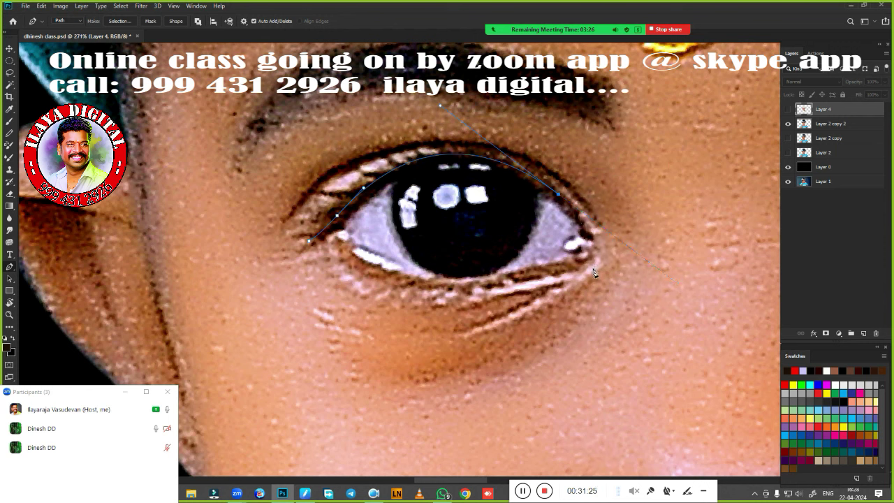
pyautogui.moveTo(583, 259)
pyautogui.mouseDown()
pyautogui.moveTo(543, 279)
pyautogui.moveTo(540, 268)
pyautogui.mouseUp()
pyautogui.moveTo(460, 283); pyautogui.dragTo(423, 287)
pyautogui.keyDown('alt'); pyautogui.click(461, 284); pyautogui.keyUp('alt')
pyautogui.moveTo(326, 232); pyautogui.dragTo(298, 200)
pyautogui.keyDown('ctrl'); pyautogui.click(429, 277); pyautogui.keyUp('ctrl')
# - Redraw the lower-lid curve, load the path as a selection and show Layer 4
pyautogui.press('z')
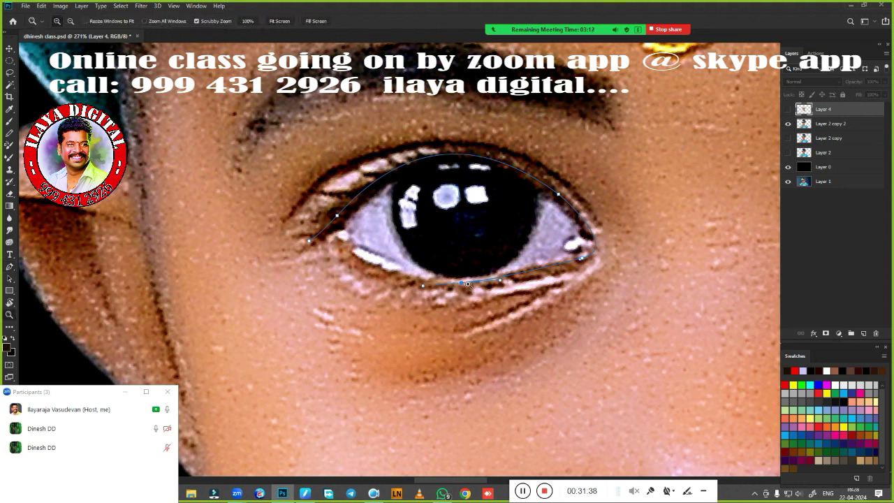
pyautogui.press('p')
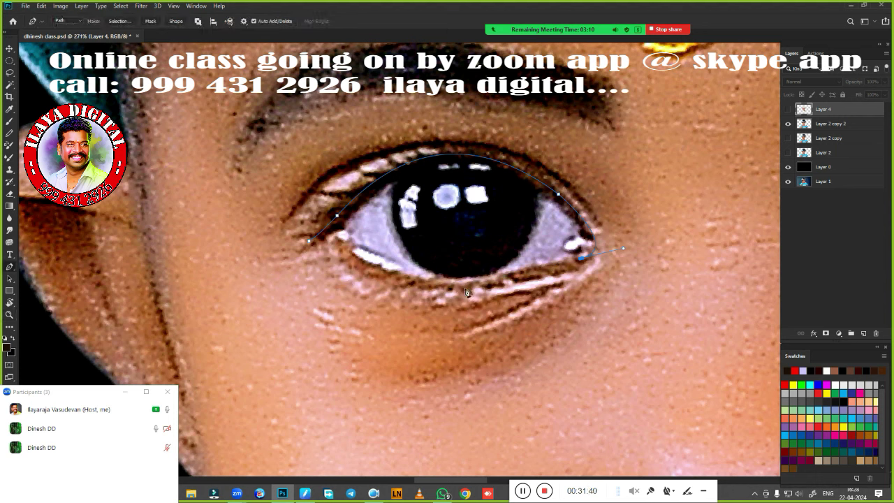
pyautogui.click(504, 277)
pyautogui.moveTo(343, 246); pyautogui.dragTo(284, 199)
pyautogui.hotkey('ctrl', 'Return')
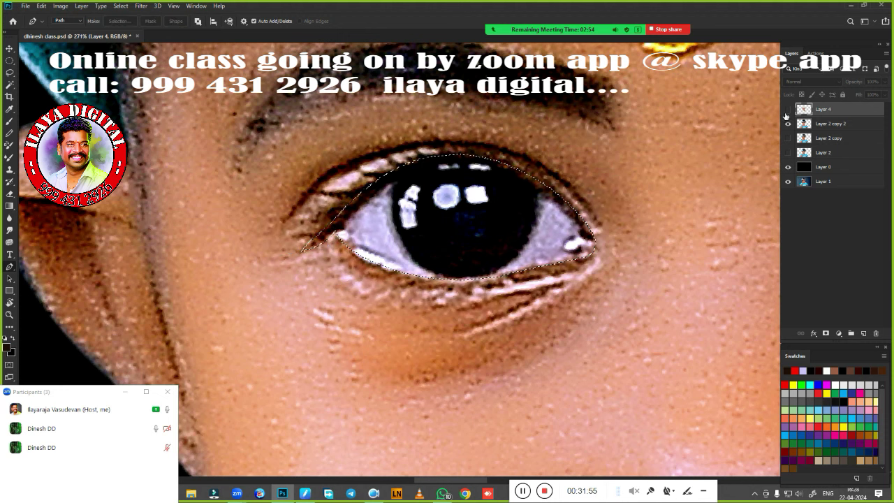
pyautogui.click(787, 109)
# - Feather the eye selection and return to the Mixer Brush with the whole eye in view
pyautogui.scroll(2, 489, 269)
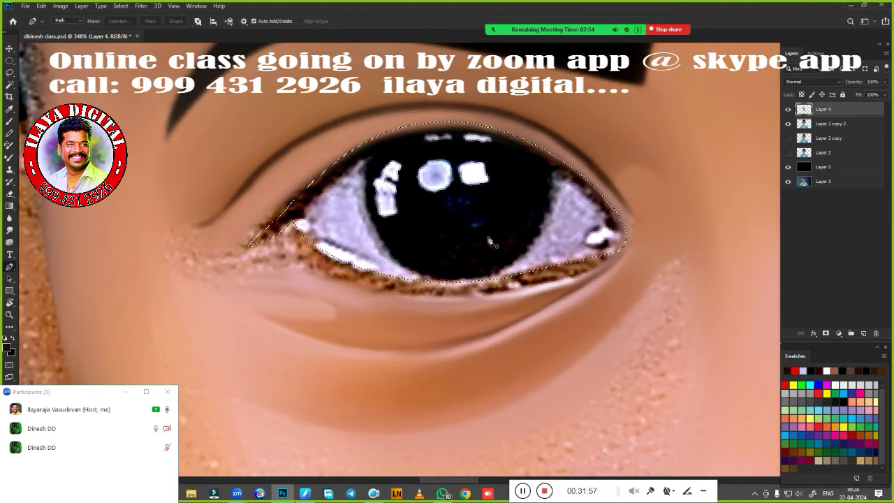
pyautogui.hotkey('shift', 'F6')
pyautogui.press('Return')
pyautogui.hotkey('ctrl', 'h')
pyautogui.press('b')
pyautogui.moveTo(471, 271)
pyautogui.mouseDown()
pyautogui.moveTo(422, 260)
pyautogui.moveTo(411, 244)
pyautogui.mouseUp()
pyautogui.hotkey('ctrl', 'h')
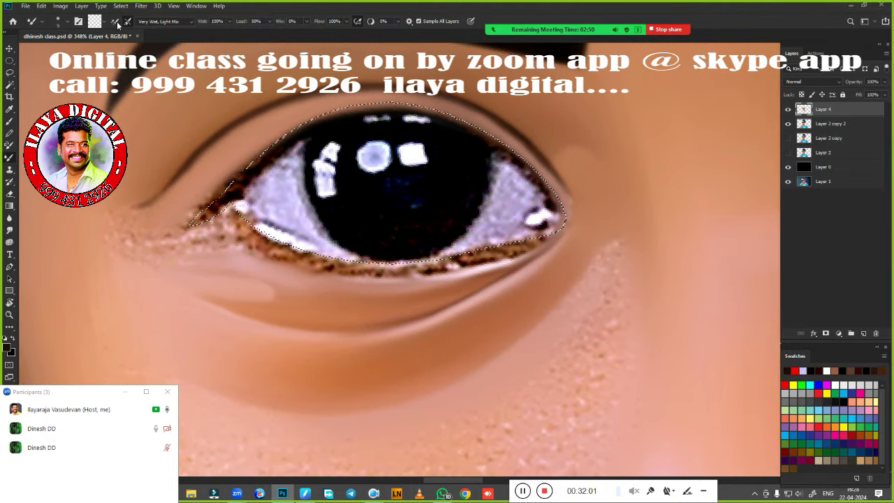
# - Load the brush with a dark colour and darken the upper eyelid edges
pyautogui.click(100, 22)
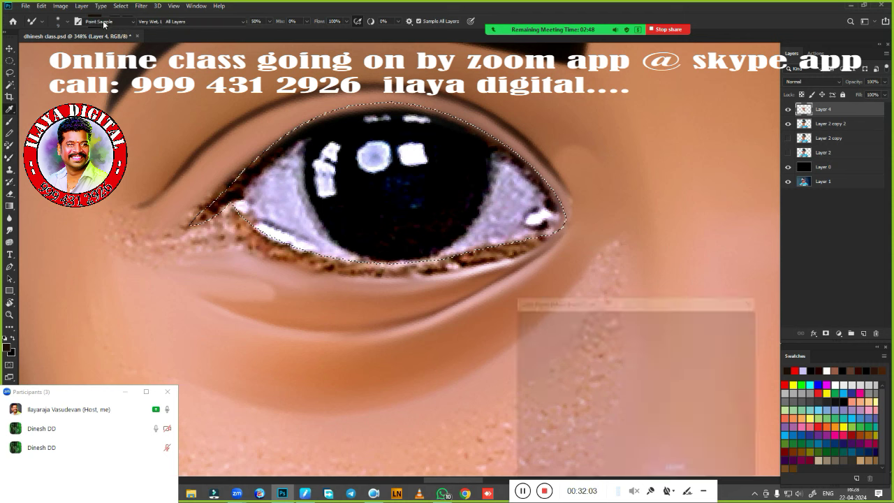
pyautogui.click(730, 318)
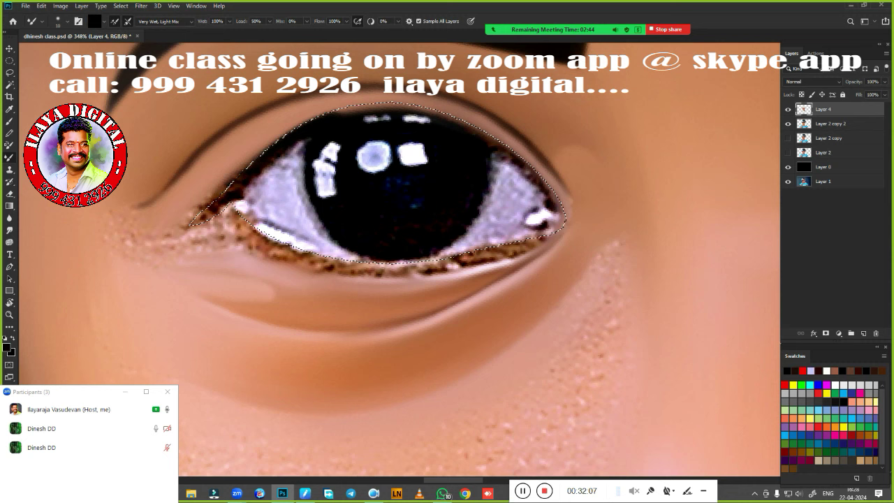
pyautogui.moveTo(317, 137); pyautogui.dragTo(192, 224)
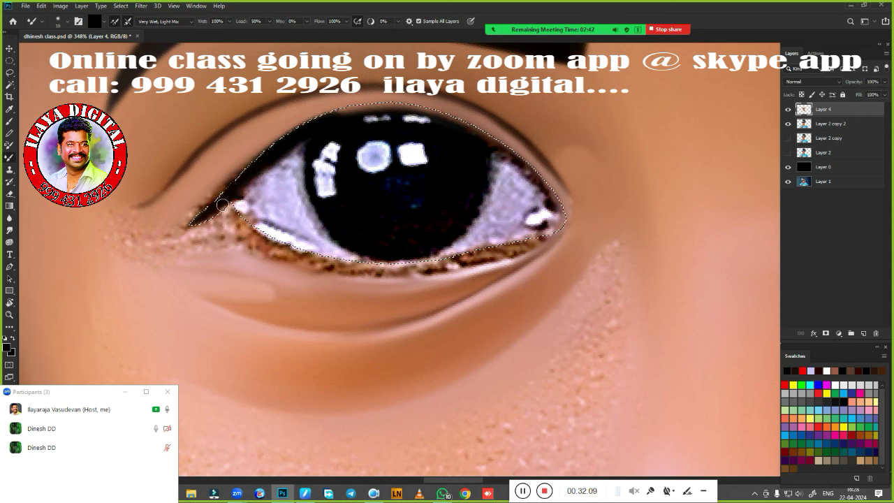
pyautogui.moveTo(372, 110)
pyautogui.mouseDown()
pyautogui.moveTo(419, 119)
pyautogui.moveTo(402, 116)
pyautogui.mouseUp()
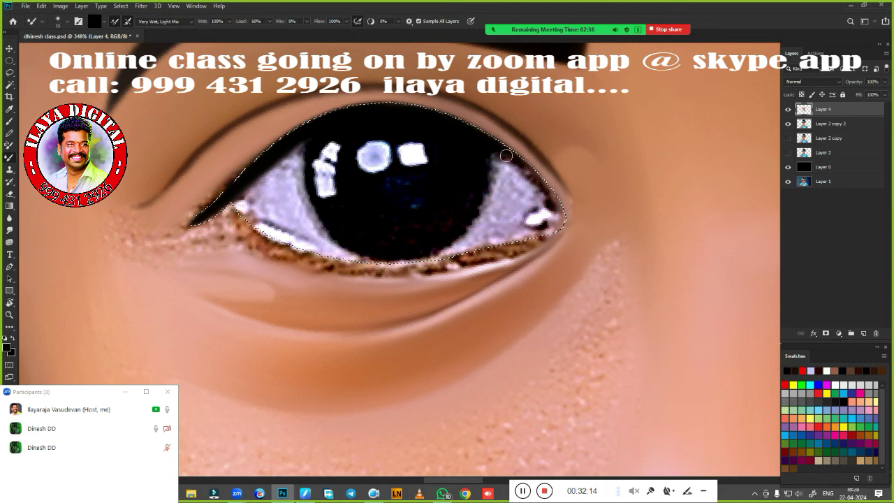
pyautogui.moveTo(497, 160)
pyautogui.mouseDown()
pyautogui.moveTo(551, 214)
pyautogui.moveTo(549, 229)
pyautogui.mouseUp()
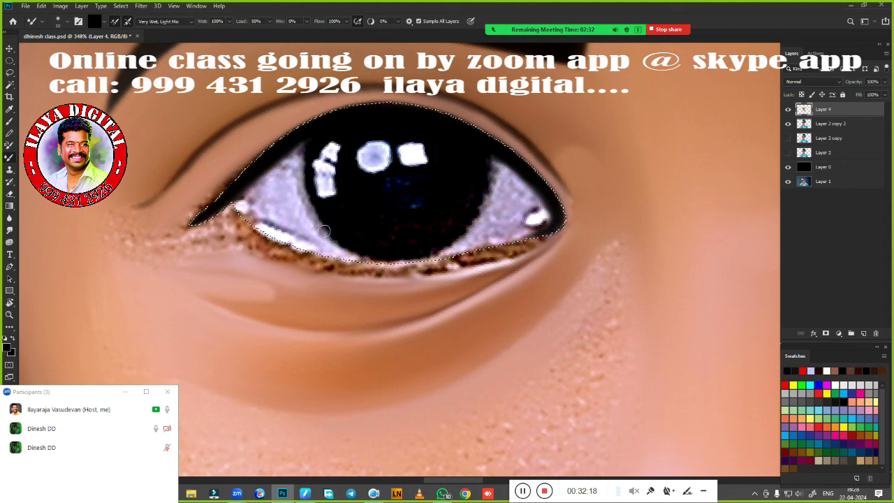
# - Clean the brush and darken the inner eye corner and lower eyelid rim
pyautogui.click(104, 22)
pyautogui.moveTo(239, 211)
pyautogui.mouseDown()
pyautogui.moveTo(254, 230)
pyautogui.moveTo(257, 222)
pyautogui.mouseUp()
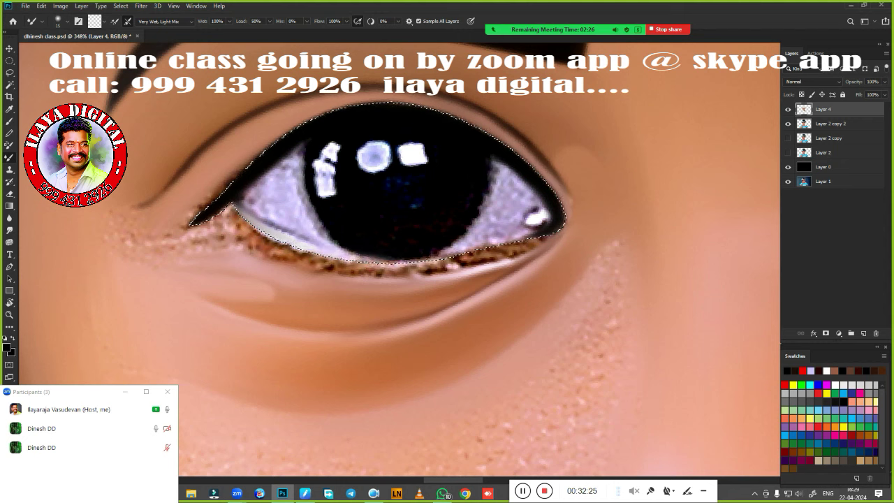
pyautogui.moveTo(454, 245); pyautogui.dragTo(518, 246)
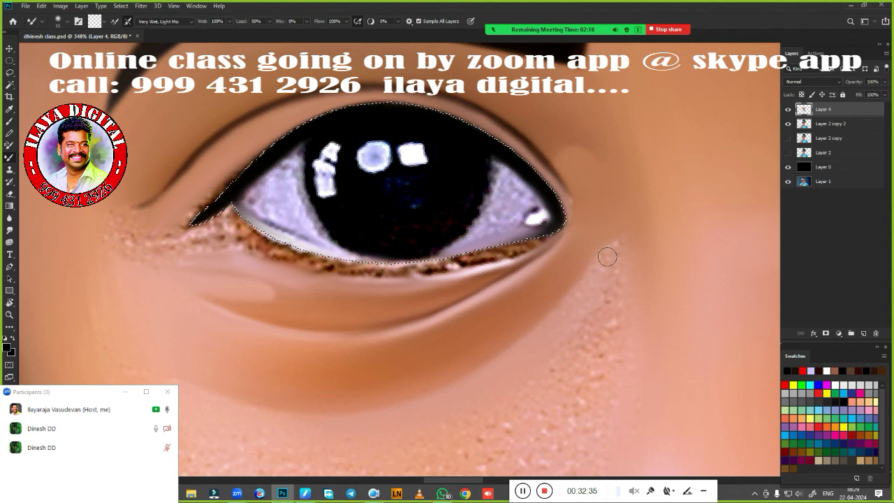
pyautogui.hotkey('shift', 'F6')
pyautogui.press('Return')
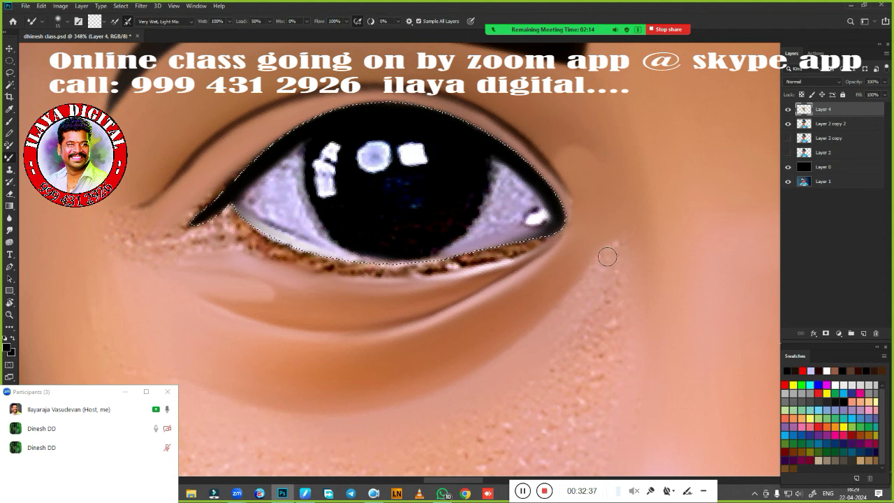
# - Thicken the inner-corner and upper lid line, then blend under the lower lid with a smaller brush
pyautogui.moveTo(223, 209); pyautogui.dragTo(195, 196)
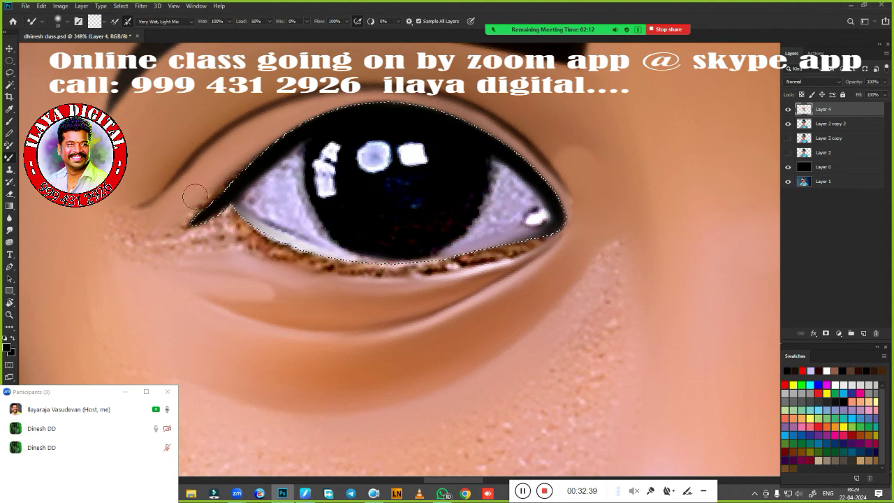
pyautogui.moveTo(255, 160); pyautogui.dragTo(183, 209)
pyautogui.hotkey('ctrl', 'z')
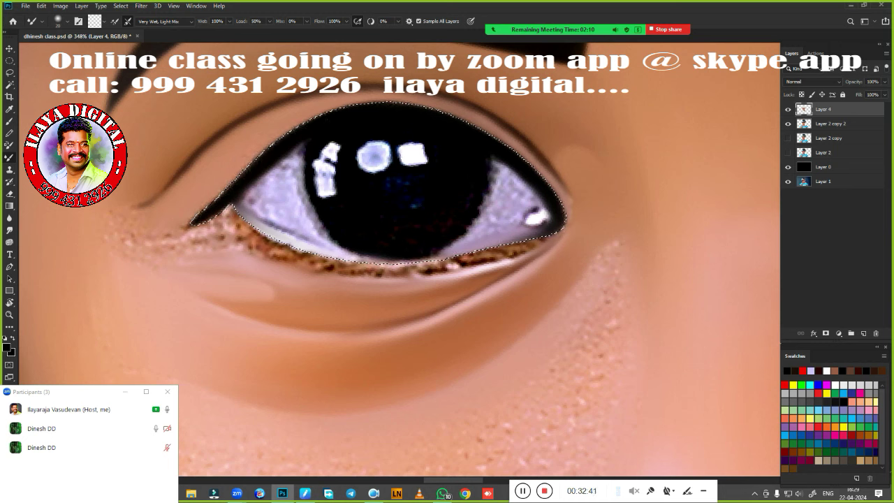
pyautogui.moveTo(337, 106); pyautogui.dragTo(396, 114)
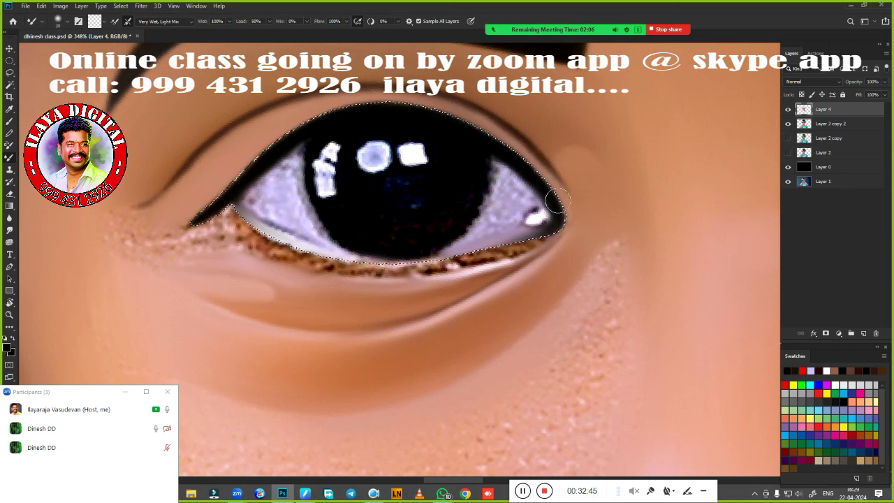
pyautogui.press('[')
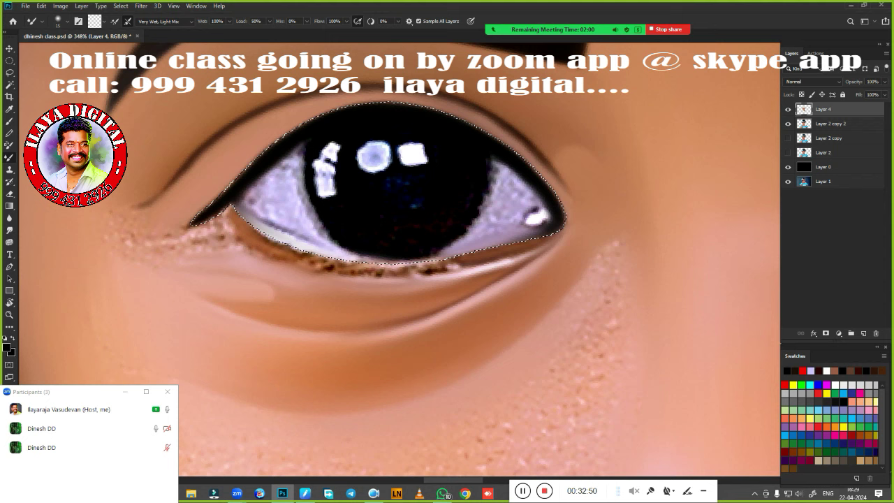
pyautogui.moveTo(342, 265); pyautogui.dragTo(440, 273)
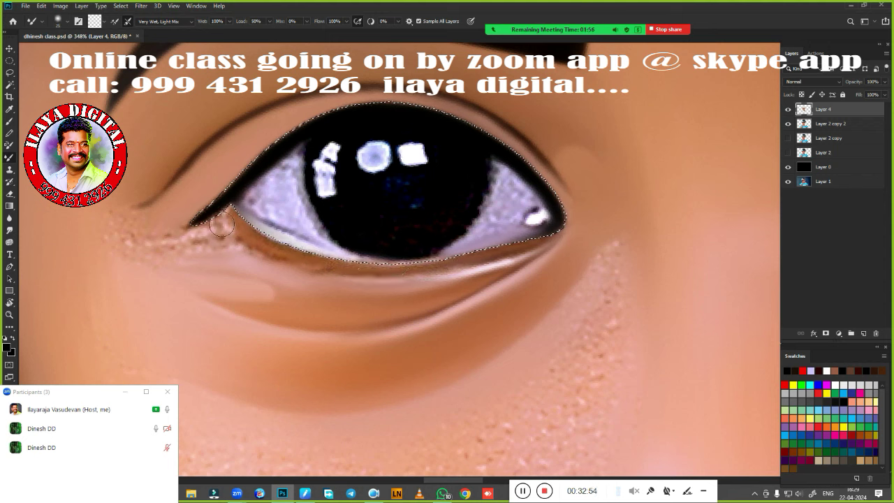
pyautogui.moveTo(220, 225); pyautogui.dragTo(225, 231)
pyautogui.press('r')
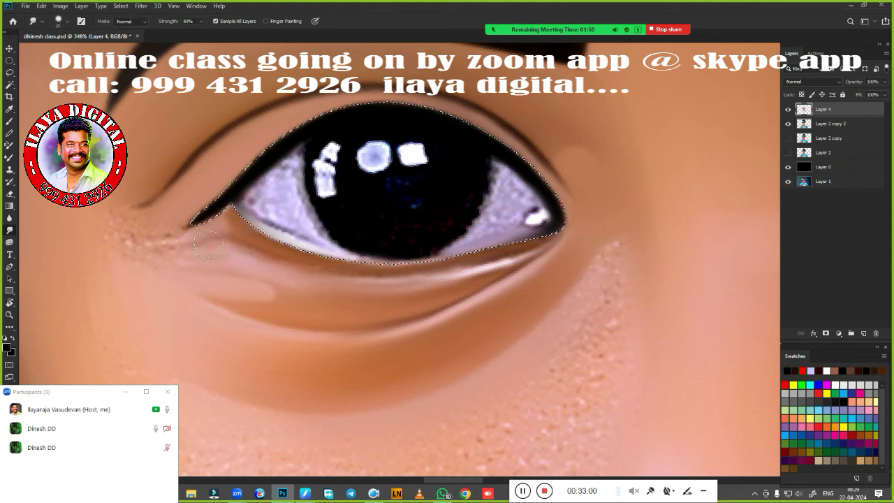
# - Smudge a soft streak under the lower lashes, deselect and zoom out to the cheek
pyautogui.moveTo(208, 244); pyautogui.dragTo(407, 274)
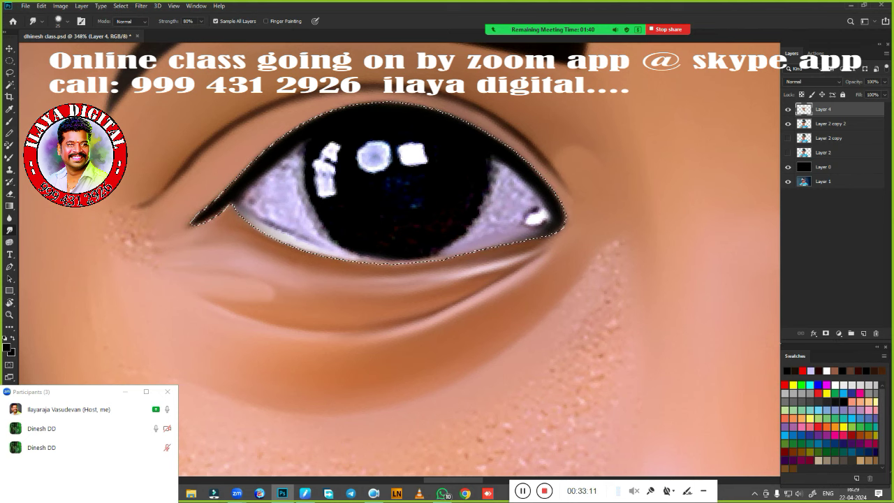
pyautogui.hotkey('ctrl', 'd')
pyautogui.moveTo(480, 319)
pyautogui.mouseDown()
pyautogui.moveTo(457, 287)
pyautogui.moveTo(256, 278)
pyautogui.moveTo(685, 156)
pyautogui.mouseUp()
pyautogui.scroll(-3, 256, 277)
pyautogui.scroll(3, 315, 270)
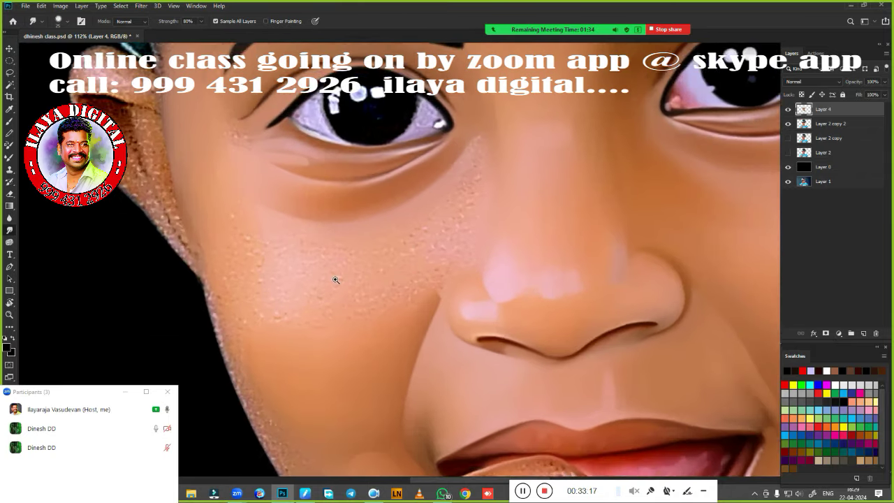
# - Enlarge the smudge brush and smooth the dotted cheek skin beside the nose and under the eye
pyautogui.press(']')
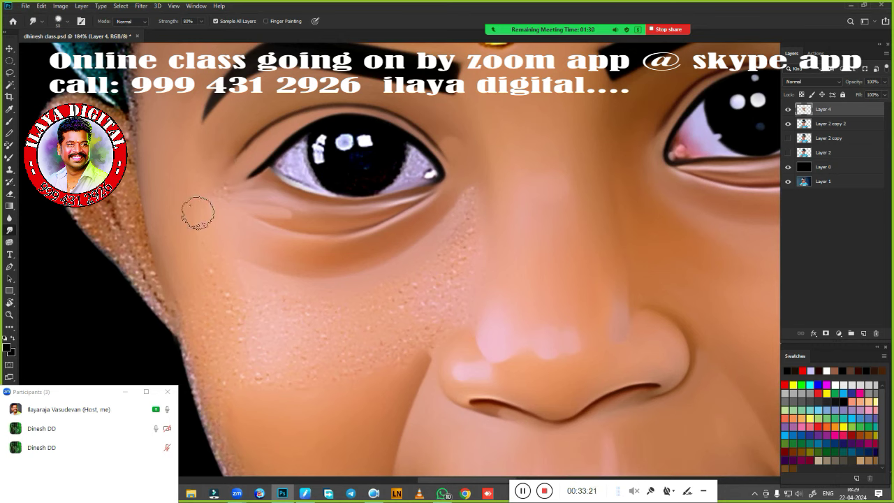
pyautogui.press(']')
pyautogui.press(']')
pyautogui.press(']')
pyautogui.press(']')
pyautogui.press(']')
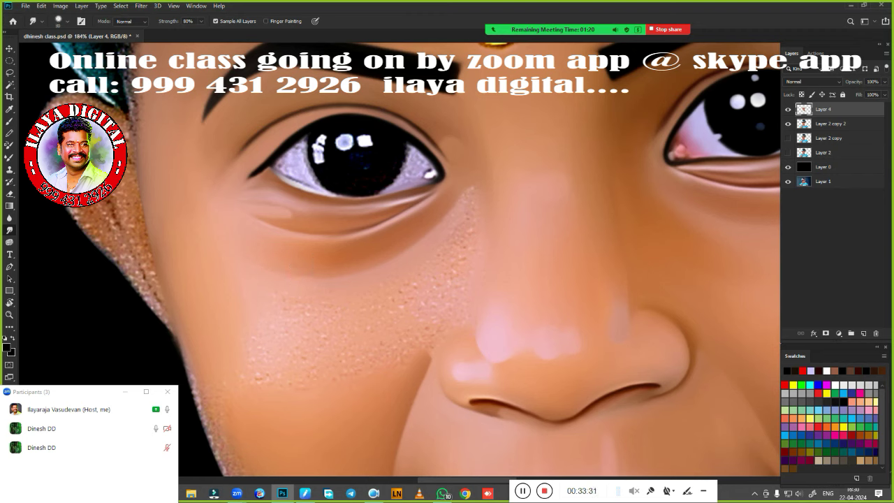
pyautogui.moveTo(280, 335); pyautogui.dragTo(256, 363)
pyautogui.moveTo(458, 205)
pyautogui.mouseDown()
pyautogui.moveTo(468, 240)
pyautogui.moveTo(432, 321)
pyautogui.moveTo(457, 295)
pyautogui.mouseUp()
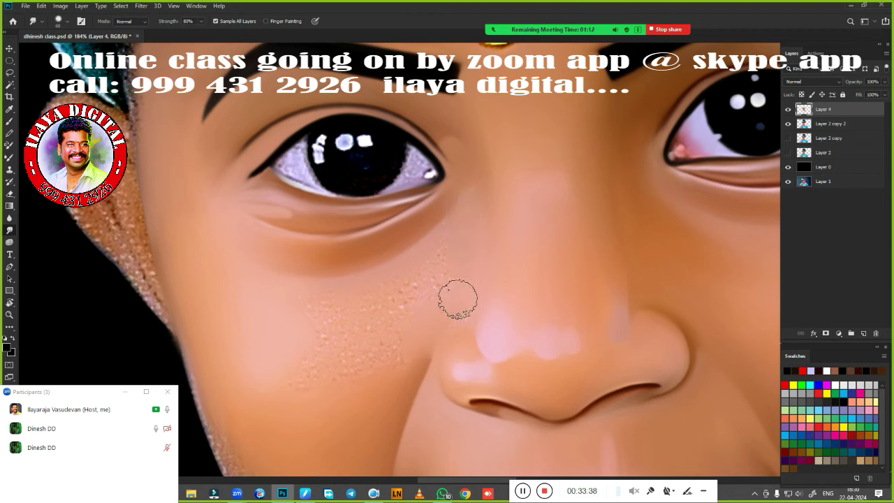
pyautogui.moveTo(451, 248)
pyautogui.mouseDown()
pyautogui.moveTo(339, 317)
pyautogui.moveTo(413, 269)
pyautogui.mouseUp()
pyautogui.moveTo(377, 363); pyautogui.dragTo(335, 379)
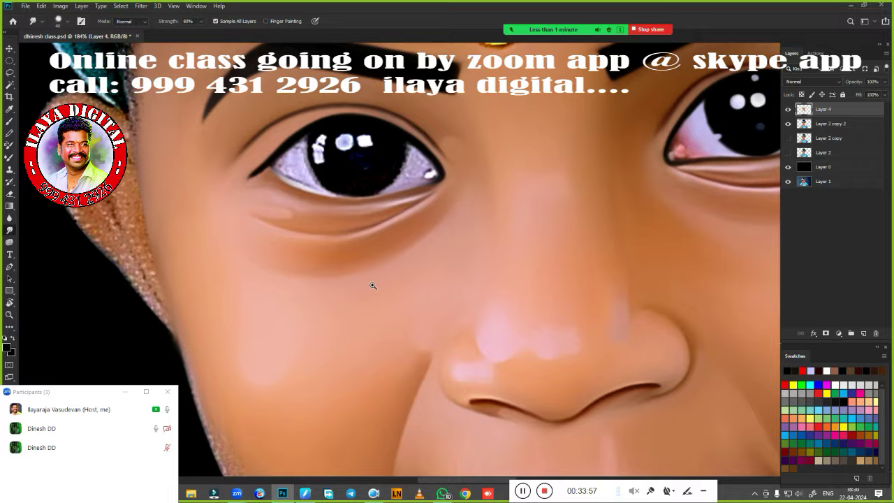
# - Save the document and bring both eyes into view
pyautogui.scroll(-5, 372, 285)
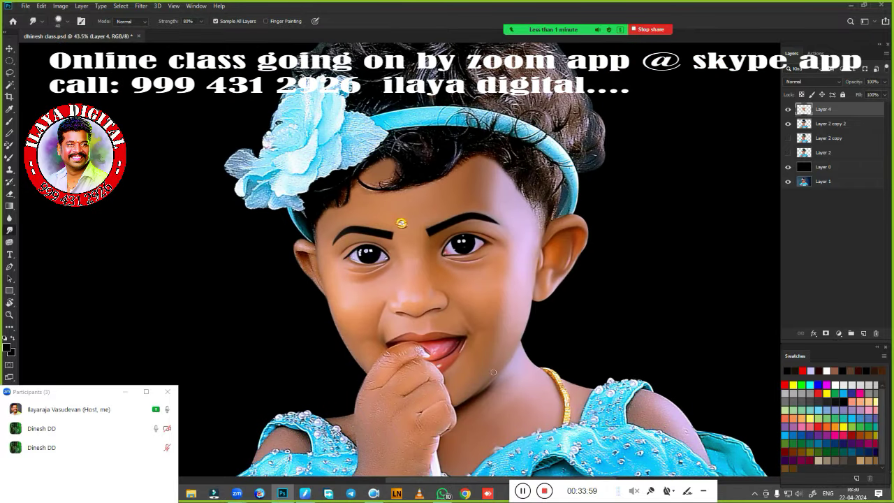
pyautogui.hotkey('ctrl', 'z')
pyautogui.hotkey('ctrl', 's')
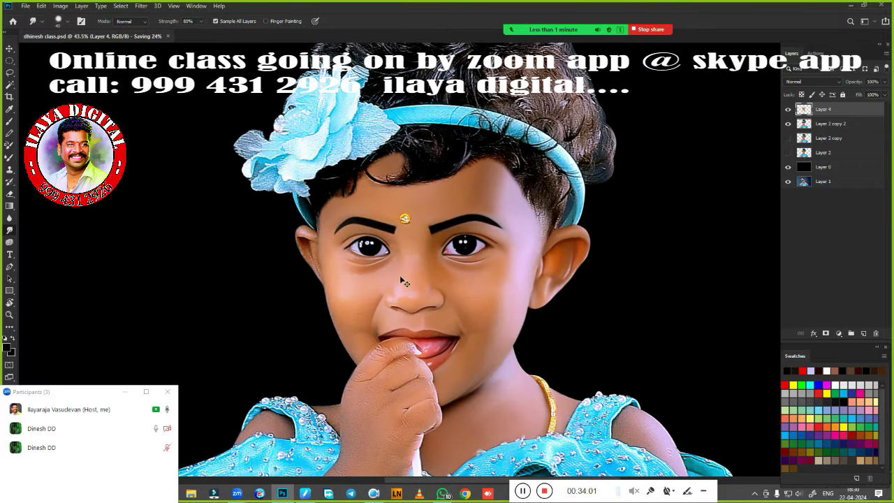
pyautogui.scroll(3, 400, 275)
pyautogui.scroll(1, 478, 250)
pyautogui.scroll(1, 477, 250)
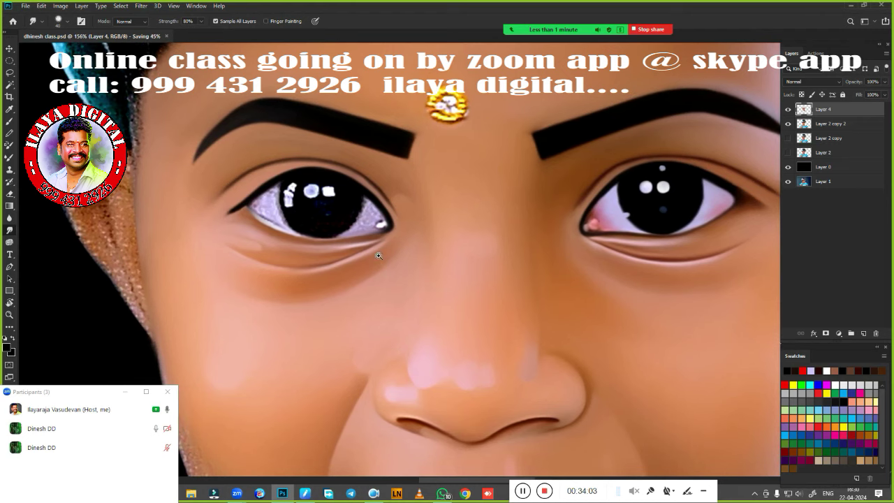
pyautogui.scroll(1, 395, 245)
pyautogui.moveTo(734, 187); pyautogui.dragTo(543, 239)
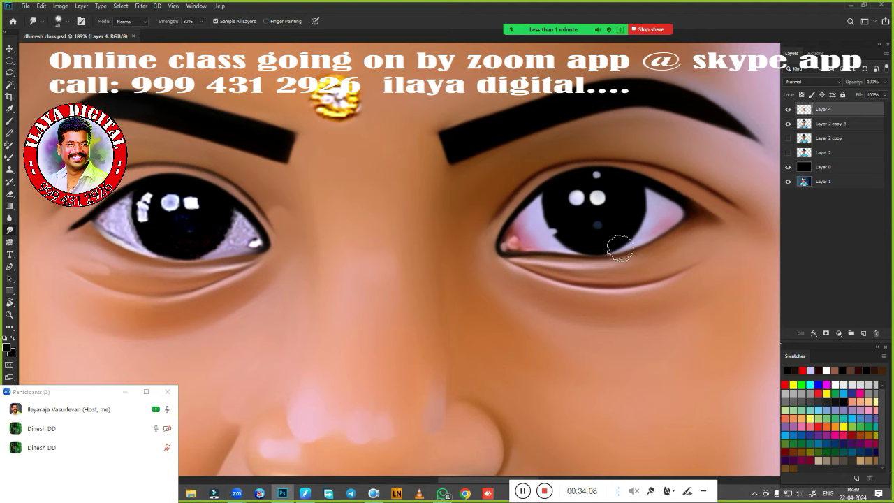
# - Lasso the right pupil with its catchlights, copy it to a new layer and move it onto the left eye
pyautogui.press('l')
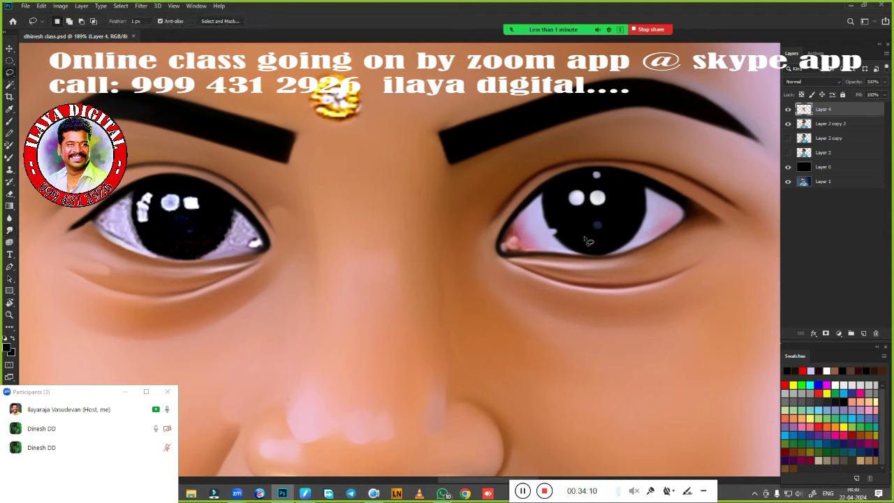
pyautogui.moveTo(586, 238)
pyautogui.mouseDown()
pyautogui.moveTo(623, 180)
pyautogui.moveTo(594, 251)
pyautogui.mouseUp()
pyautogui.hotkey('ctrl', 'j')
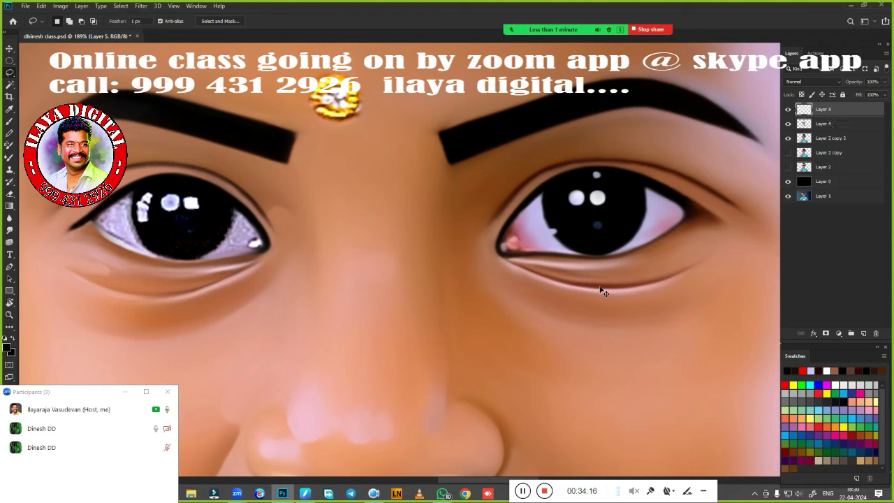
pyautogui.press('v')
pyautogui.moveTo(599, 209); pyautogui.dragTo(175, 221)
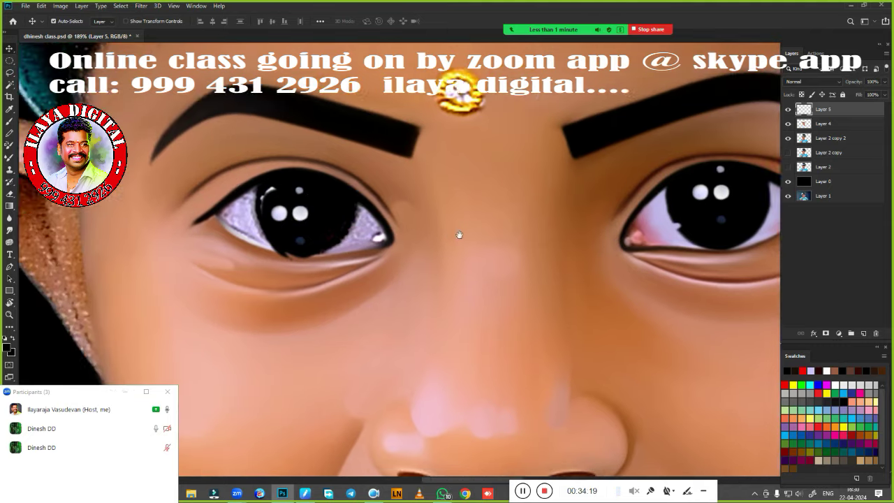
# - Align the pupil copy with the left iris, rotating it about 4.72° clockwise
pyautogui.scroll(3, 284, 230)
pyautogui.moveTo(521, 239); pyautogui.dragTo(539, 268)
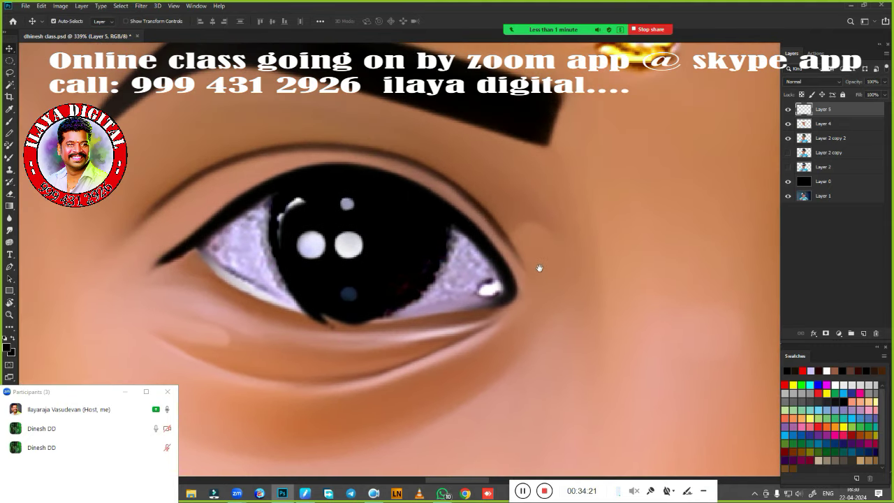
pyautogui.moveTo(336, 242); pyautogui.dragTo(348, 222)
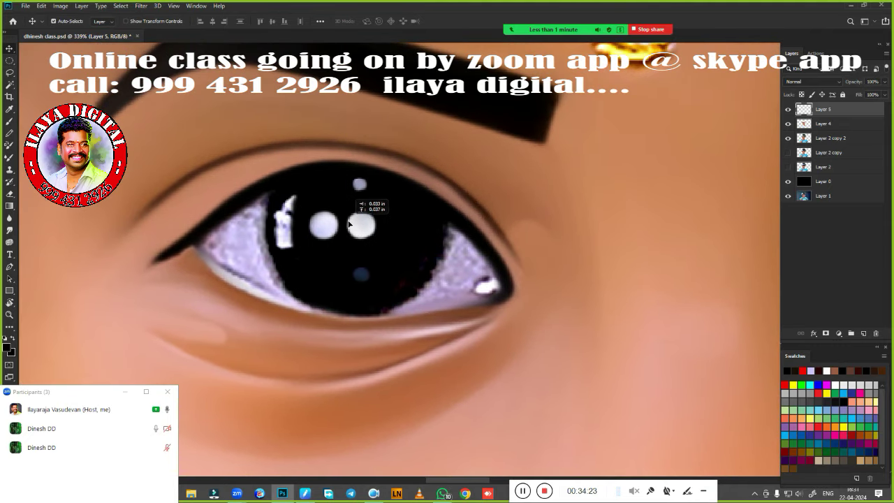
pyautogui.hotkey('ctrl', 't')
pyautogui.moveTo(431, 157); pyautogui.dragTo(438, 165)
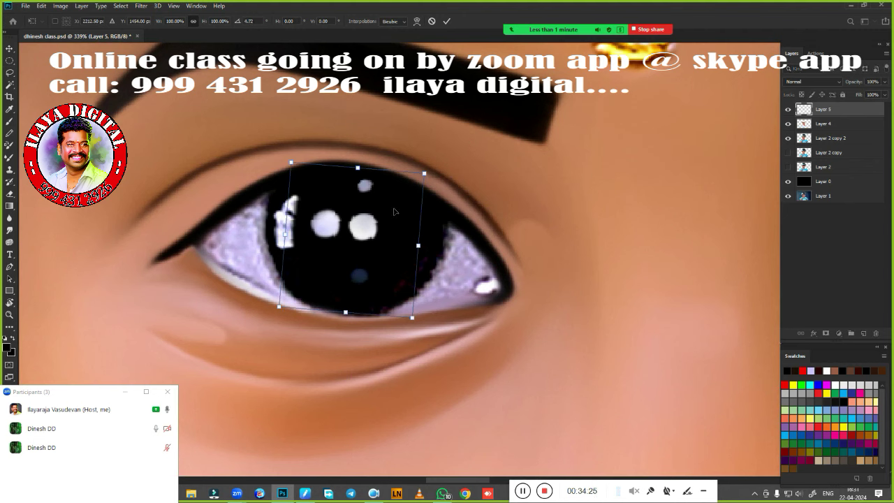
pyautogui.moveTo(394, 211)
pyautogui.mouseDown()
pyautogui.moveTo(460, 229)
pyautogui.moveTo(386, 216)
pyautogui.mouseUp()
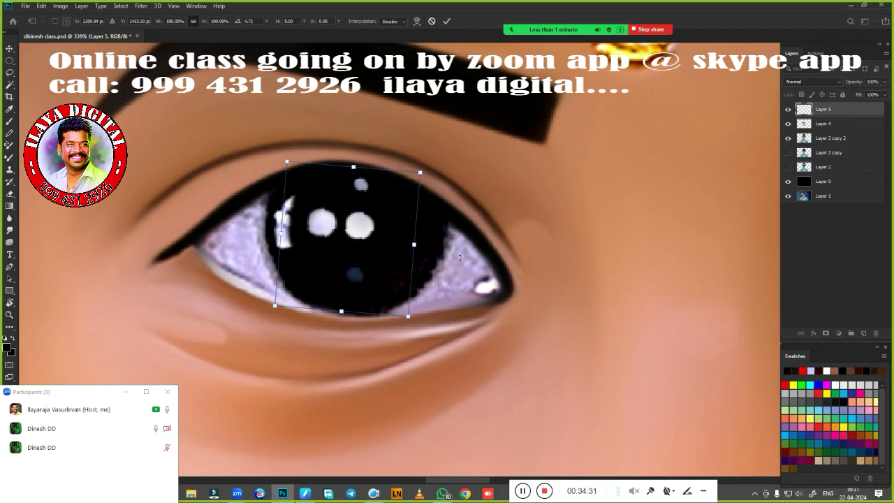
pyautogui.press('Return')
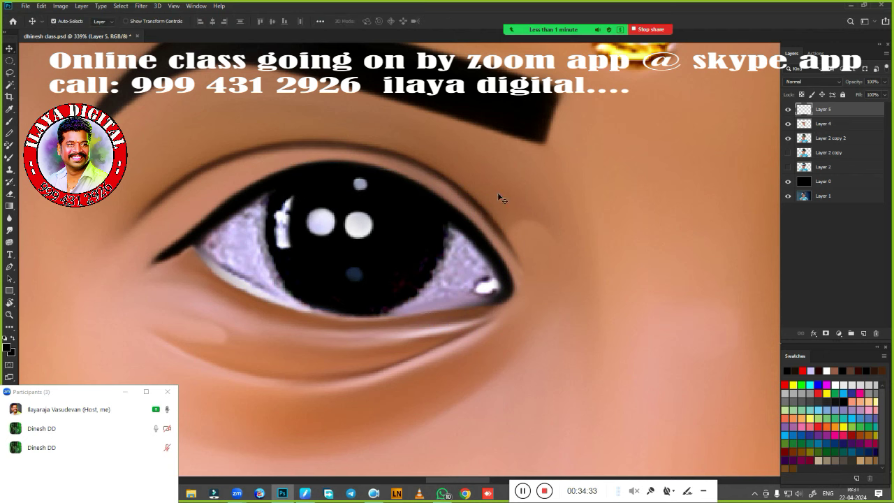
# - Toggle Layer 4 and Layer 5 visibility to compare with the original, then stop the screen share
pyautogui.moveTo(787, 123); pyautogui.dragTo(787, 109)
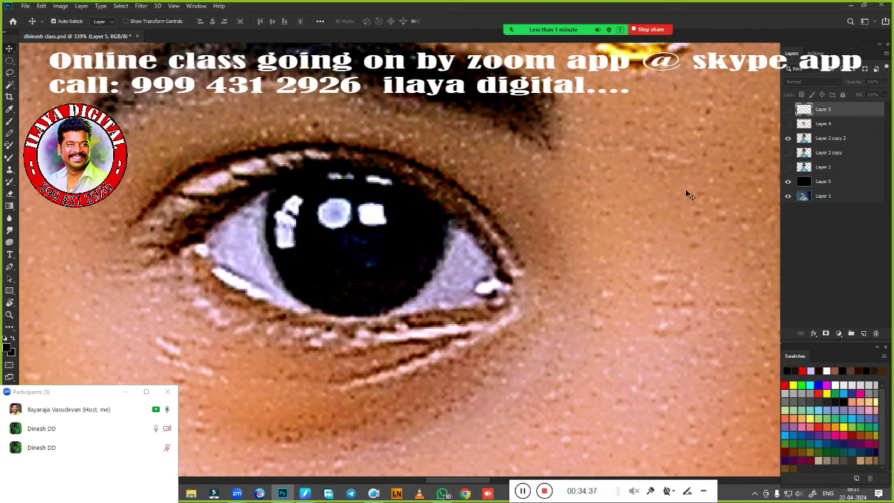
pyautogui.click(788, 109)
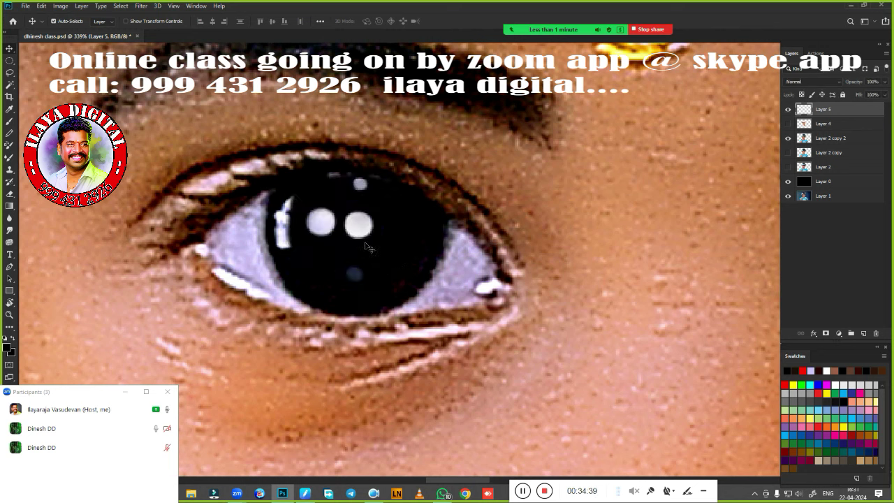
pyautogui.press('m')
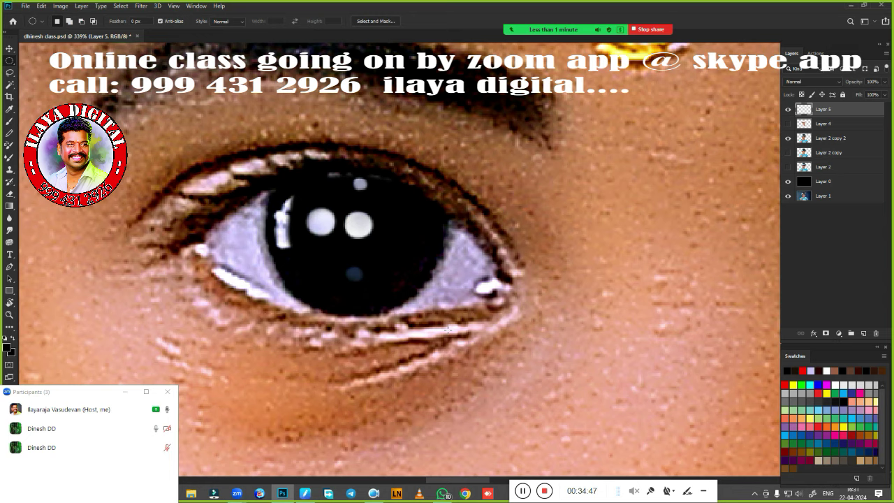
pyautogui.click(546, 492)
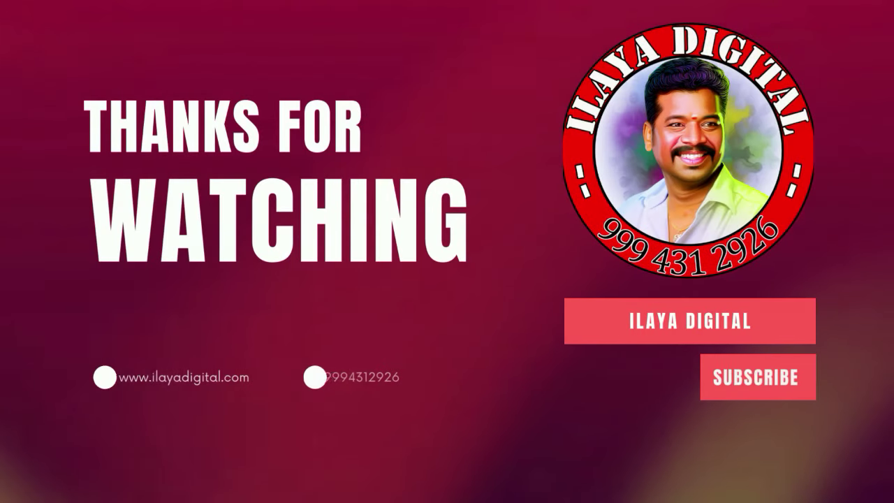